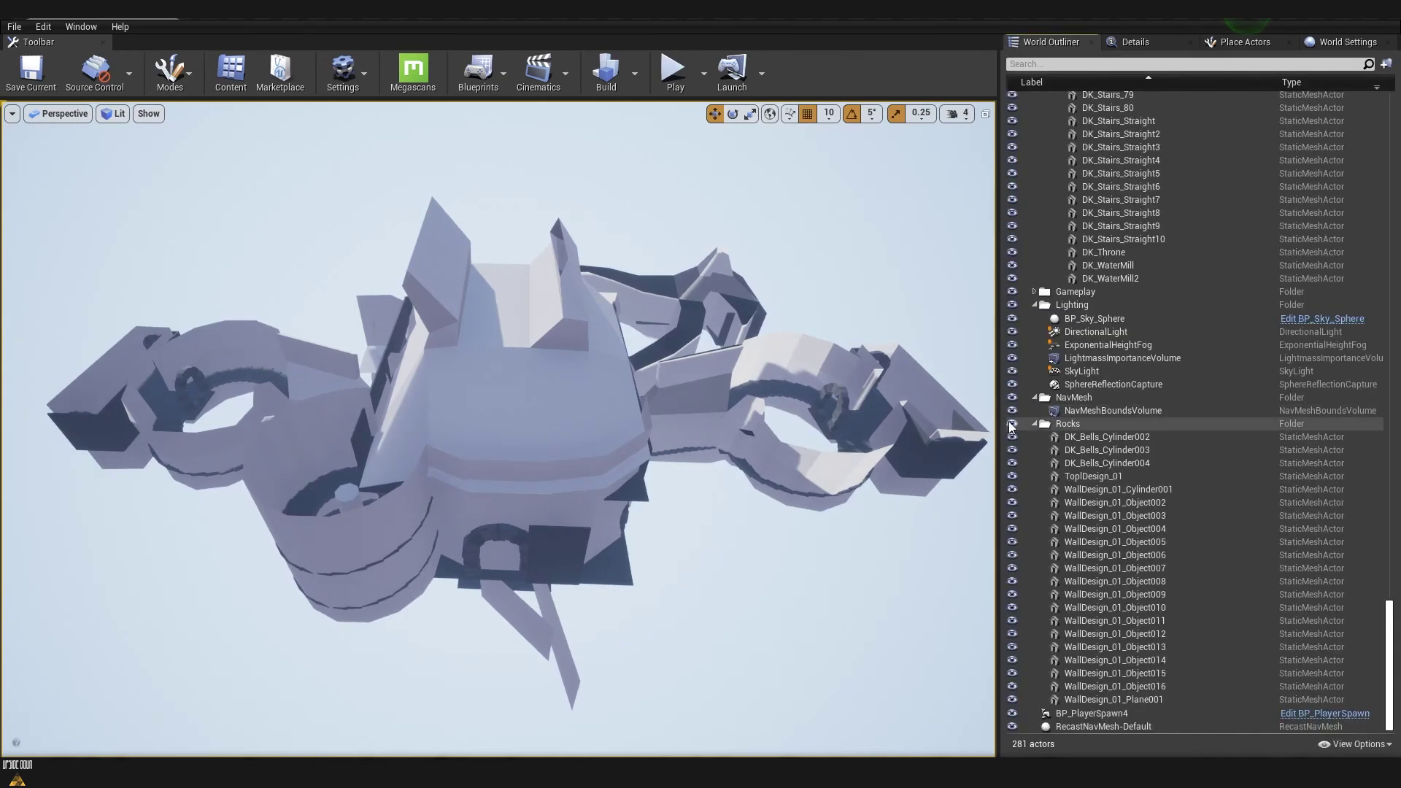
# - Hide the Rocks folder and inspect the bare level layout from outside and through the stone archway
pyautogui.click(1013, 423)
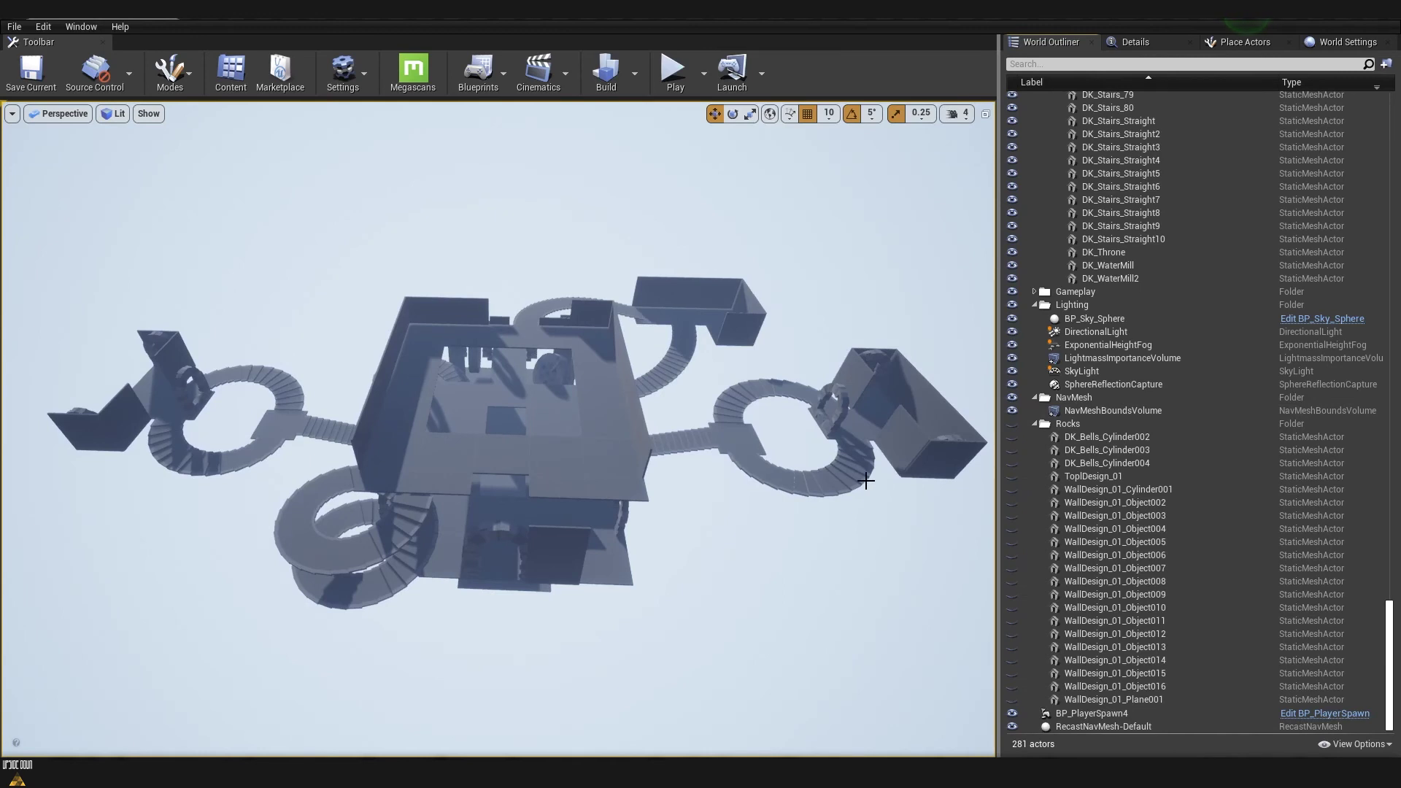
pyautogui.moveTo(865, 480); pyautogui.dragTo(874, 478, button='right')
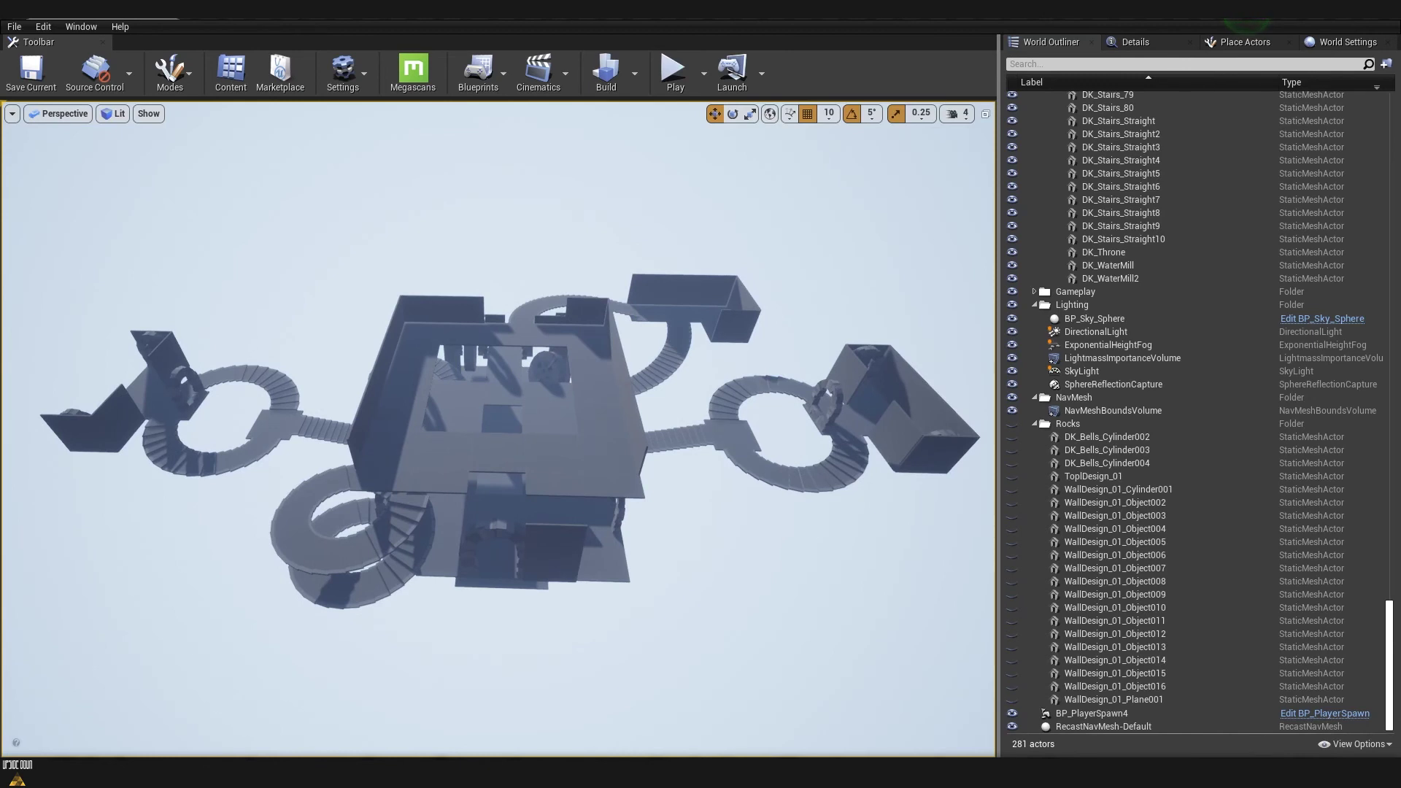
pyautogui.moveTo(874, 479); pyautogui.dragTo(878, 472, button='right')
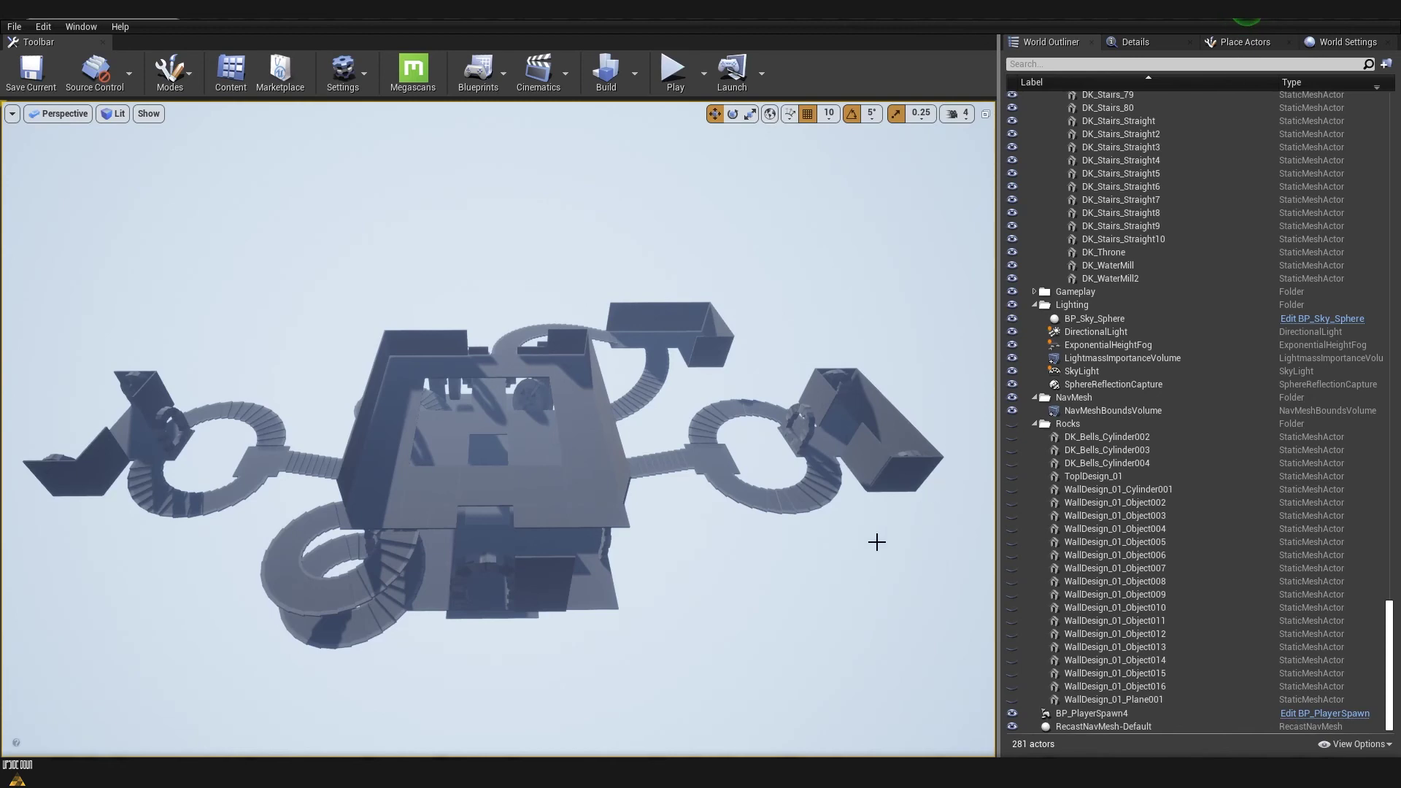
pyautogui.moveTo(877, 541); pyautogui.dragTo(877, 542, button='right')
pyautogui.moveTo(407, 462); pyautogui.dragTo(407, 461, button='right')
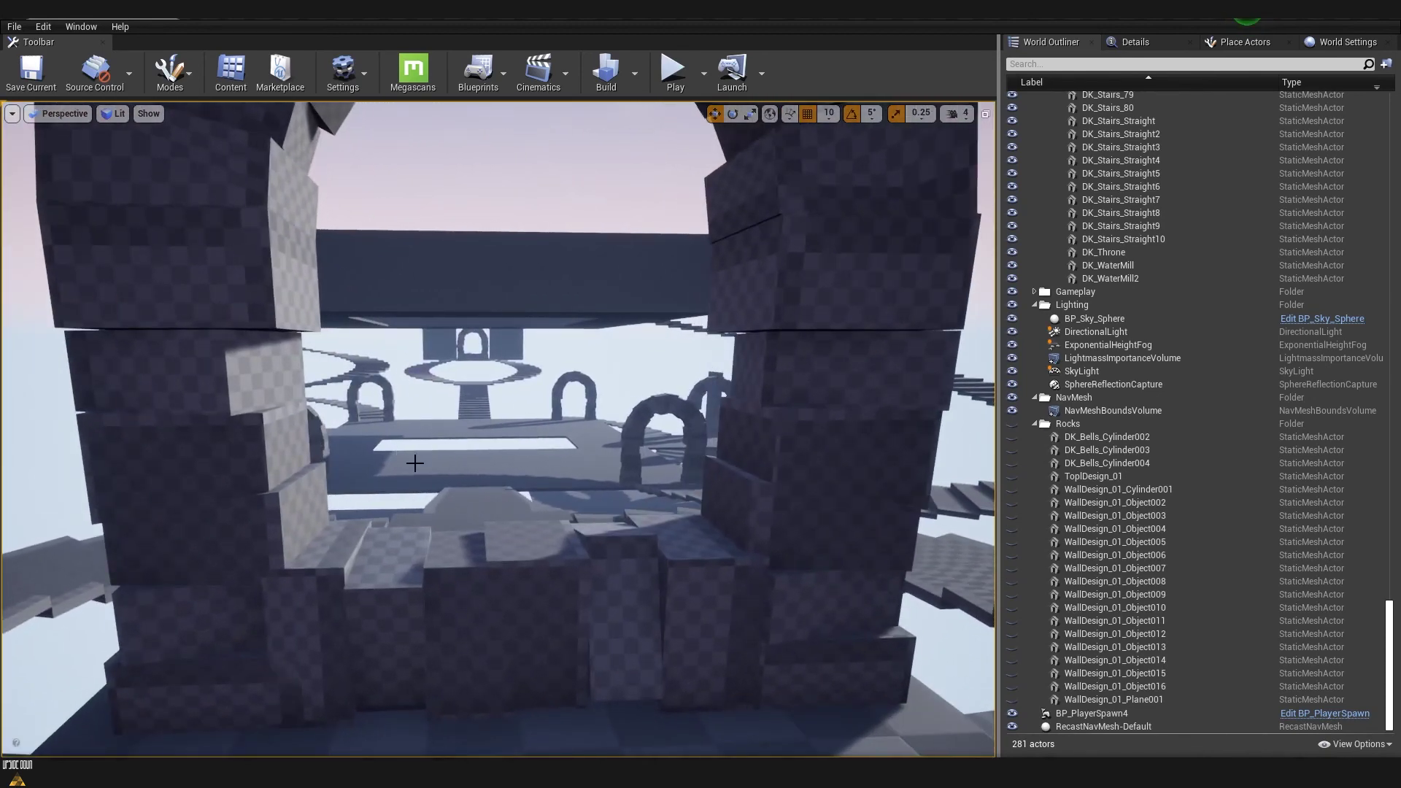
pyautogui.scroll(3, 560, 535)
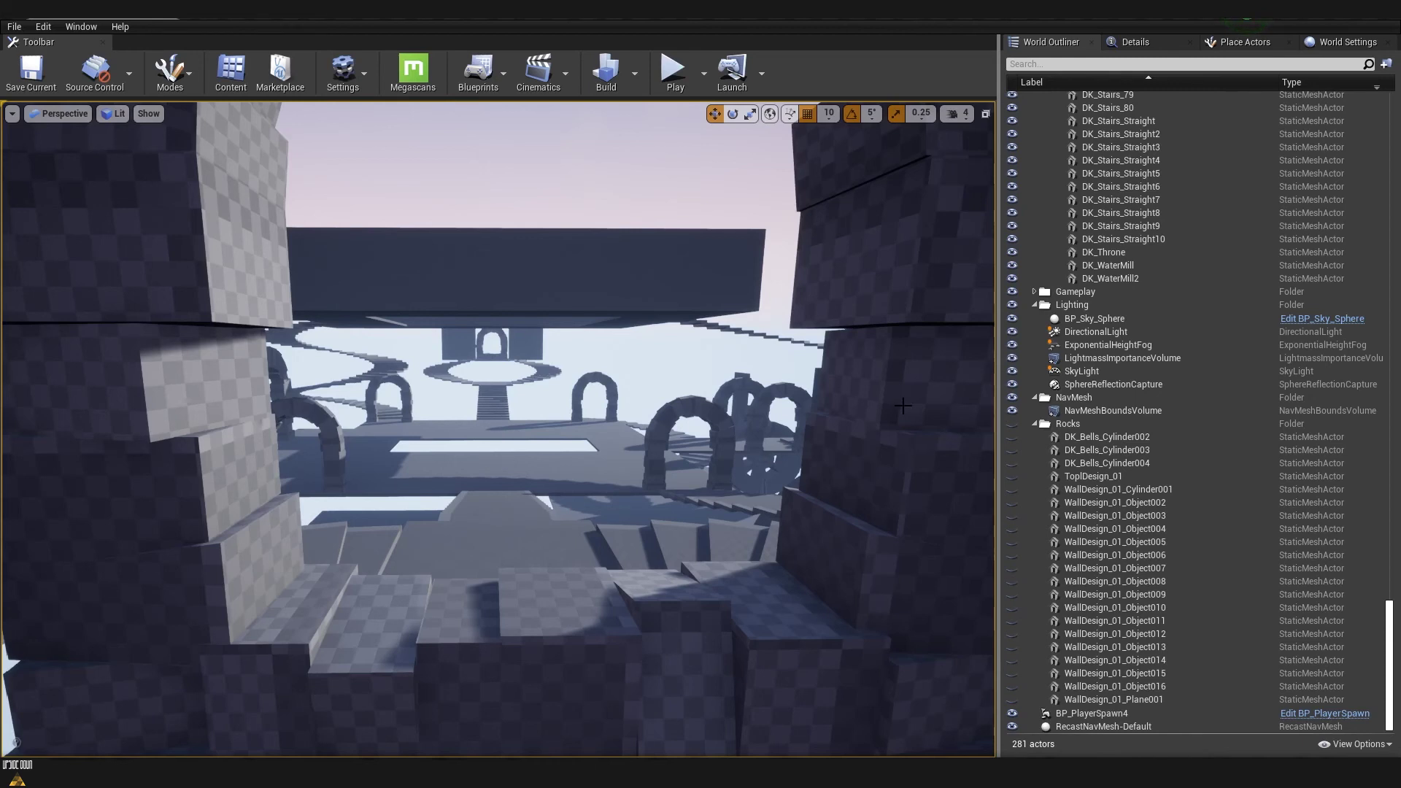
# - Show the Rocks folder briefly, hide it again, and examine the main hall's floor opening, arches and stairs without rocks
pyautogui.click(1013, 424)
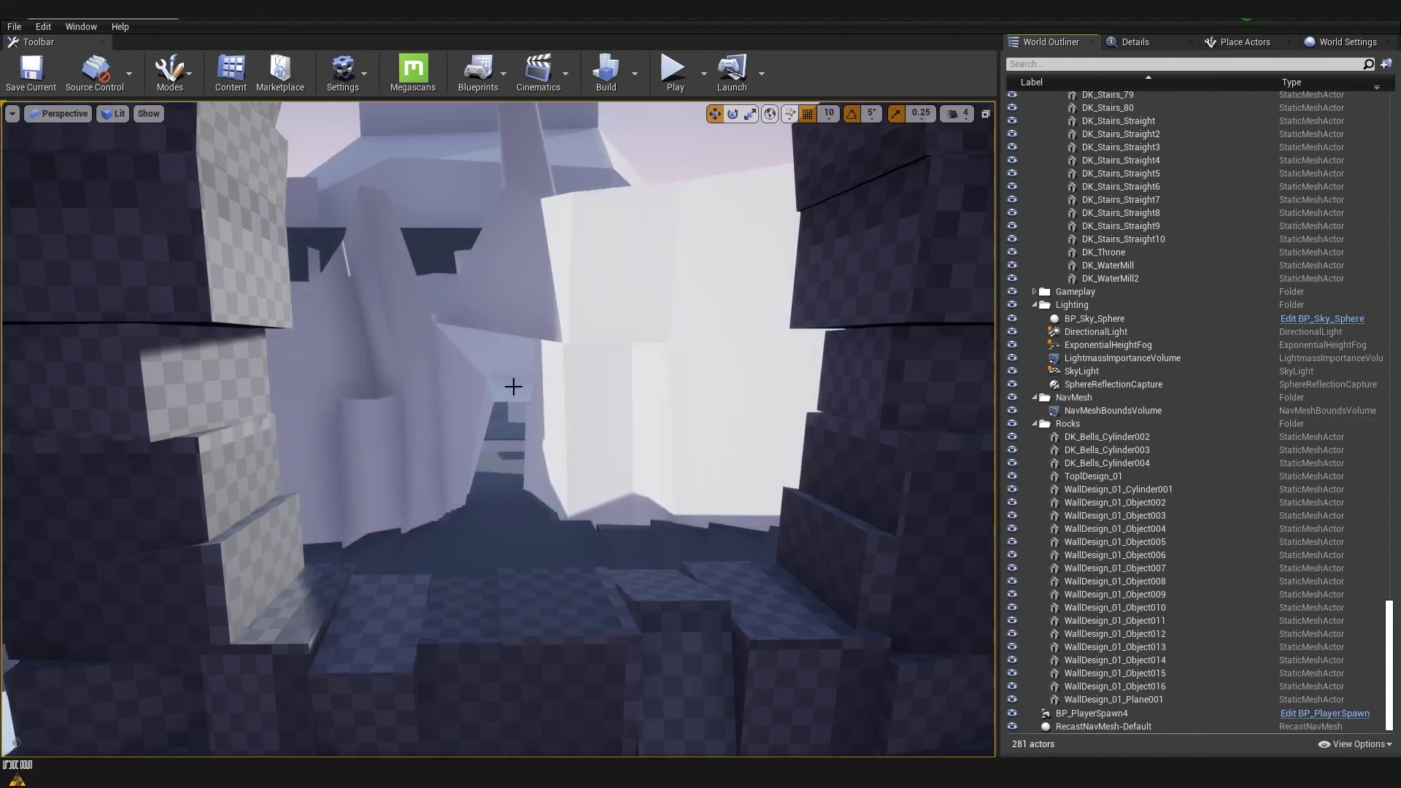
pyautogui.click(1013, 424)
pyautogui.moveTo(720, 424); pyautogui.dragTo(529, 359, button='right')
pyautogui.moveTo(603, 438); pyautogui.dragTo(301, 687, button='right')
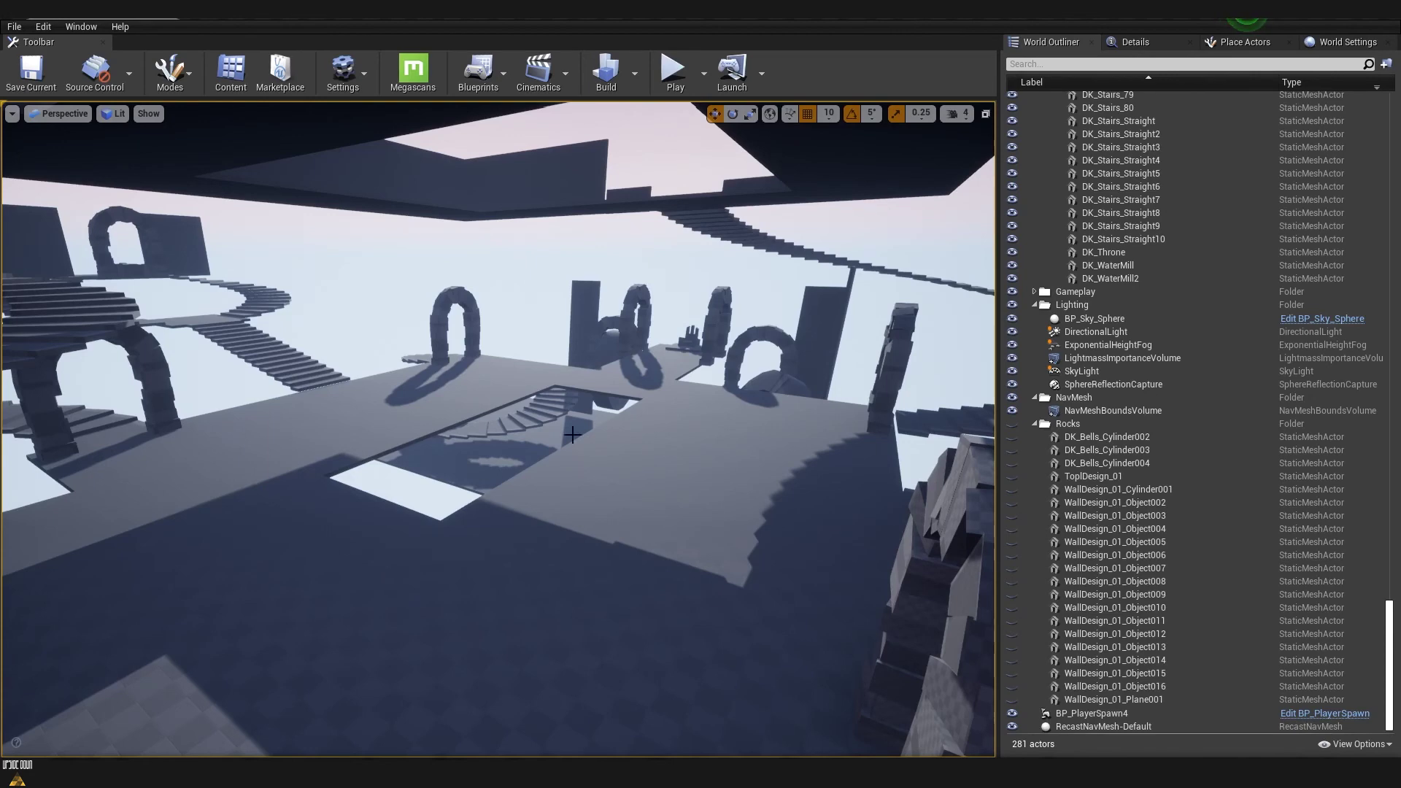
pyautogui.moveTo(572, 434); pyautogui.dragTo(505, 509, button='right')
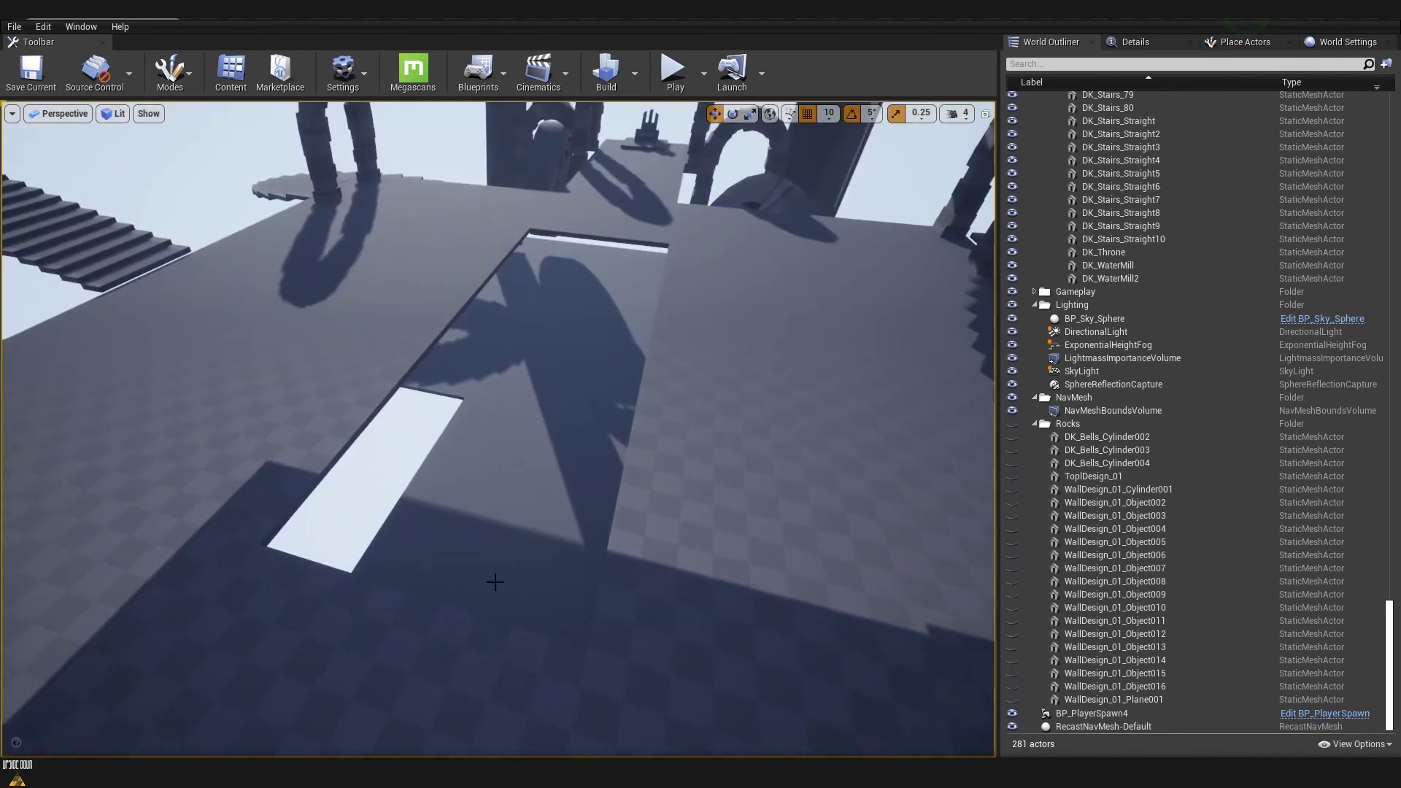
pyautogui.moveTo(447, 580); pyautogui.dragTo(493, 570, button='right')
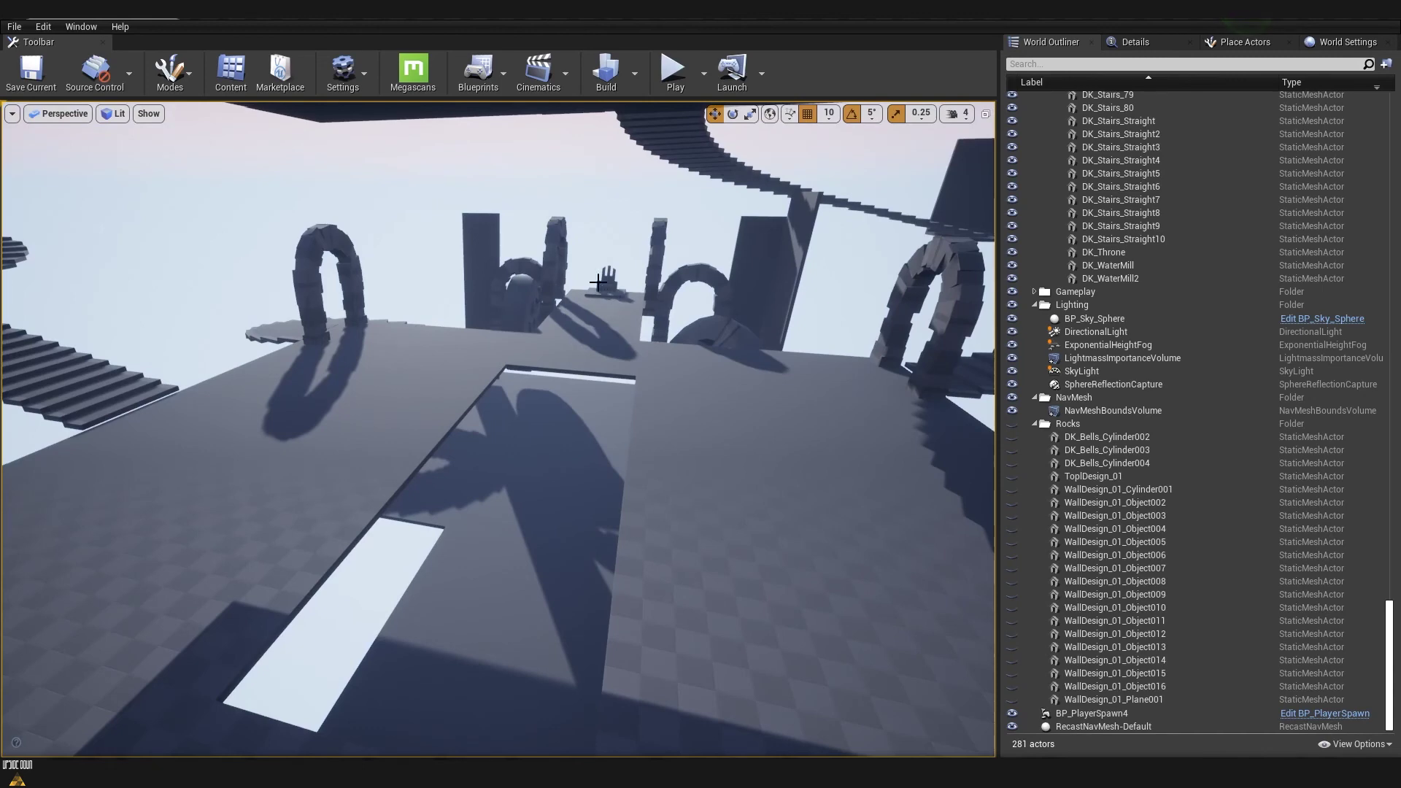
pyautogui.moveTo(593, 295); pyautogui.dragTo(642, 453)
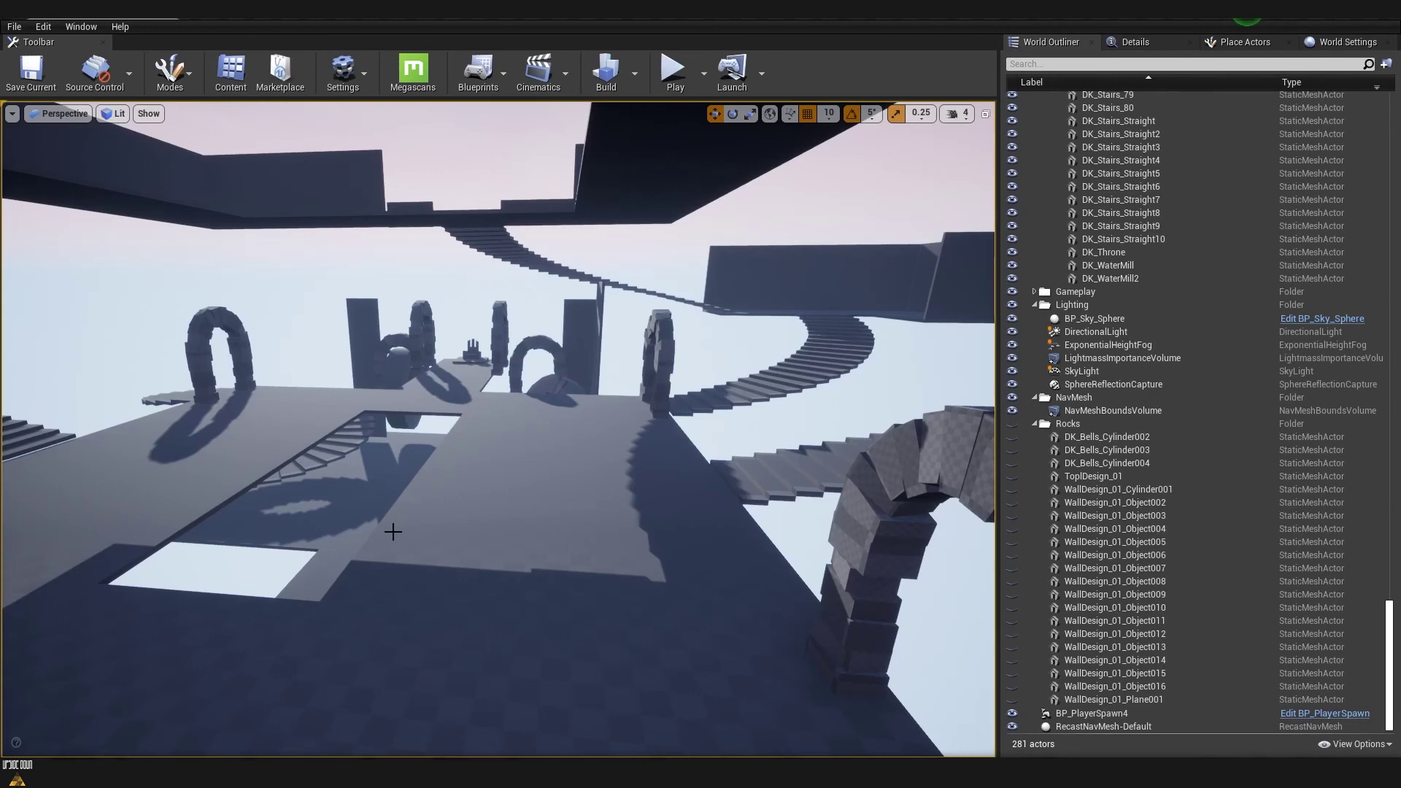
pyautogui.moveTo(620, 522); pyautogui.dragTo(525, 485)
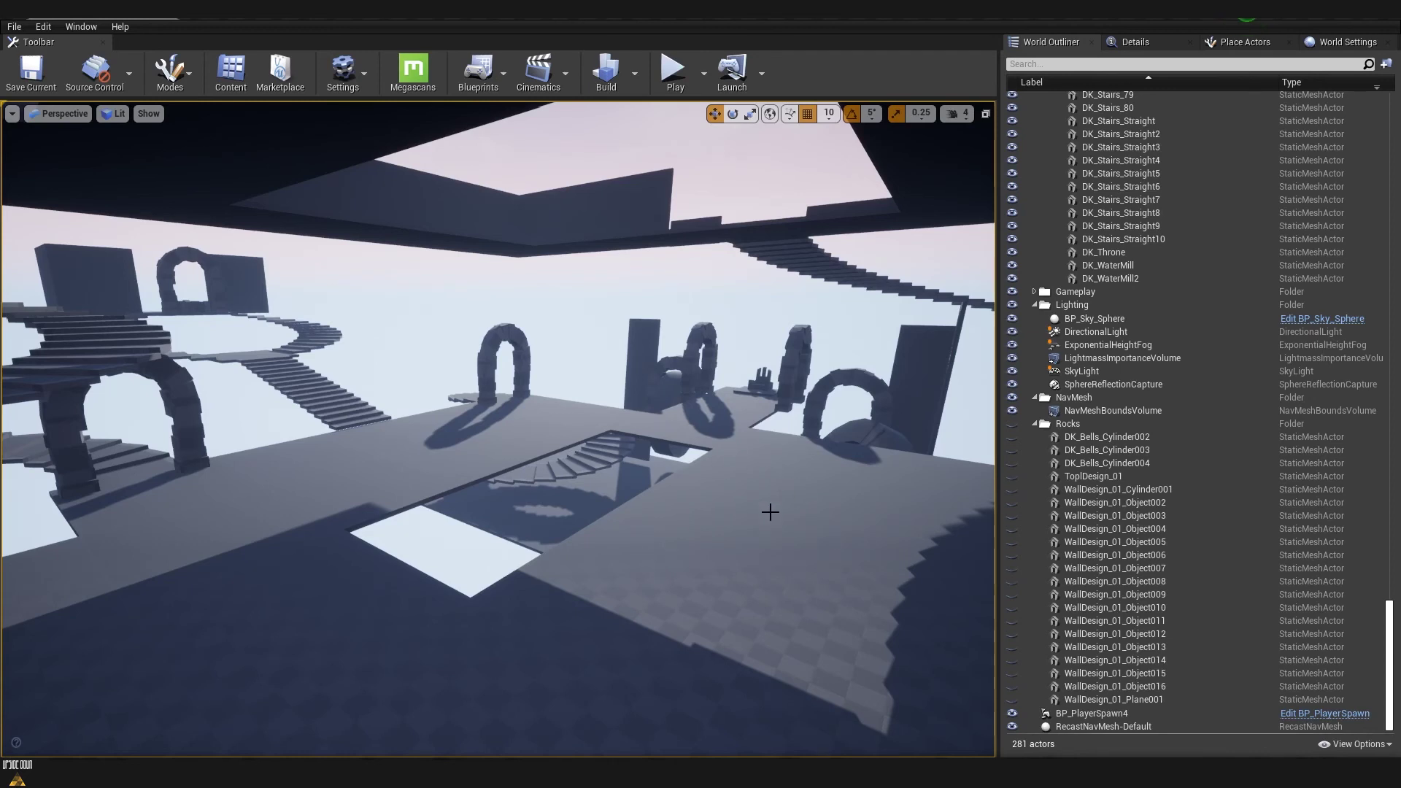
# - Compare the main hall with and without rocks by toggling the Rocks folder's visibility, leaving it shown
pyautogui.click(1012, 424)
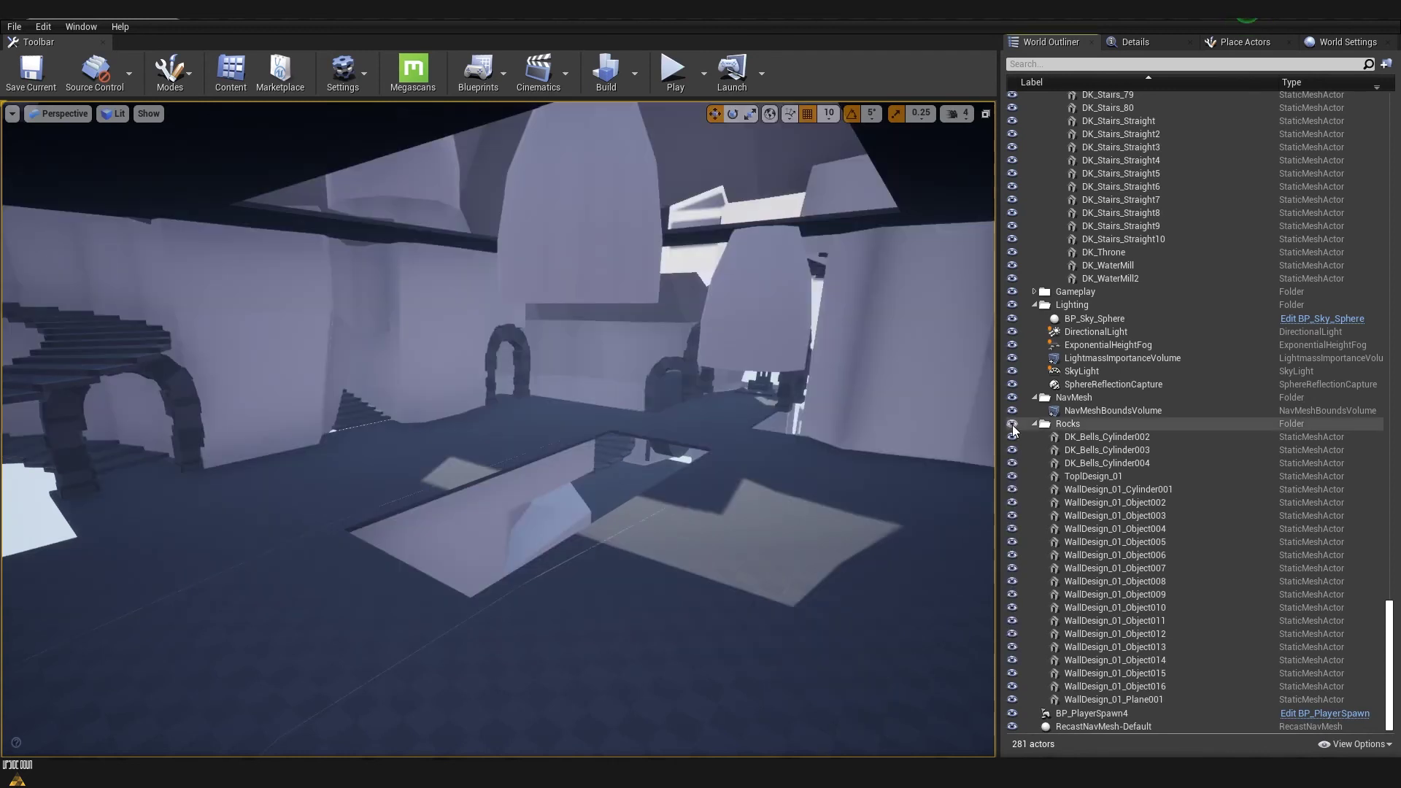
pyautogui.click(1012, 424)
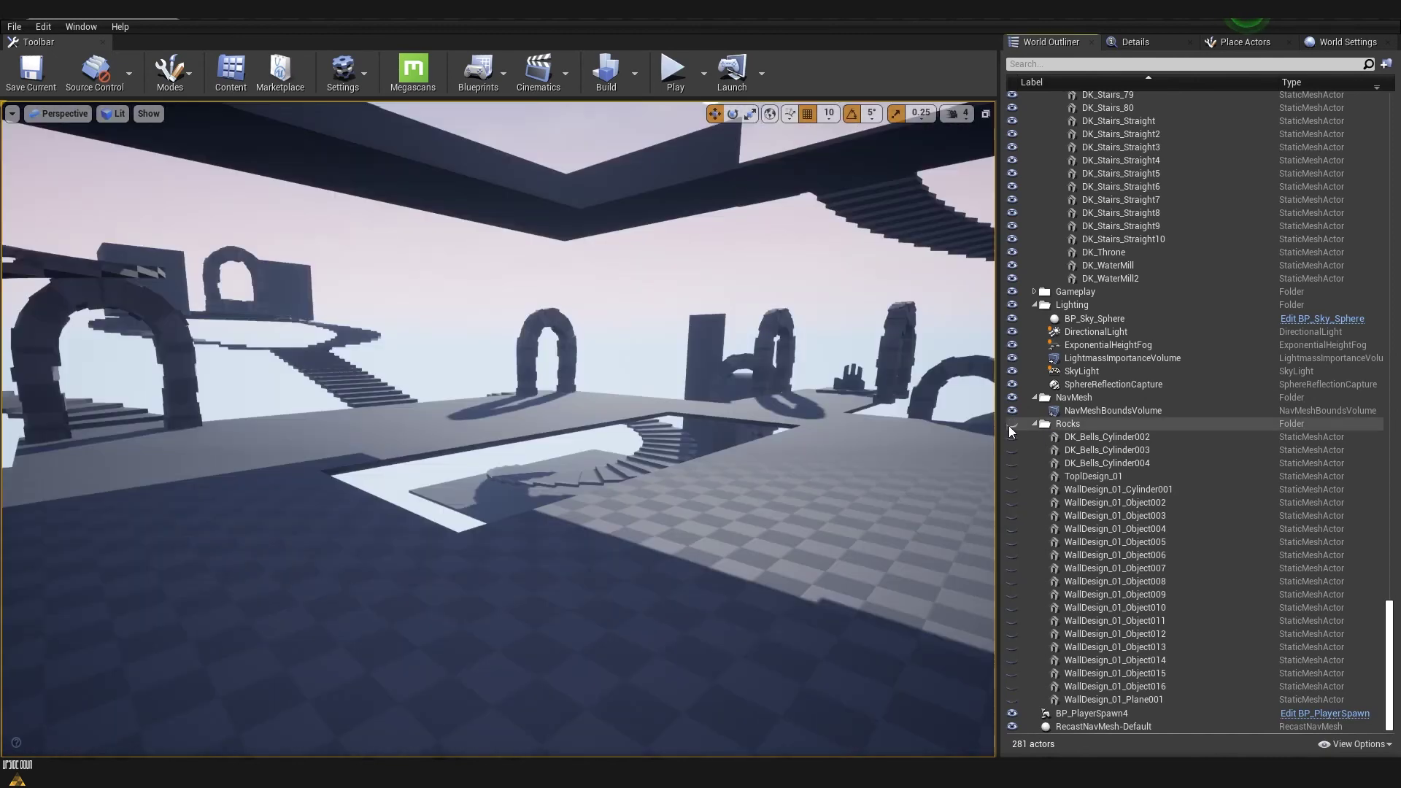
pyautogui.click(1011, 424)
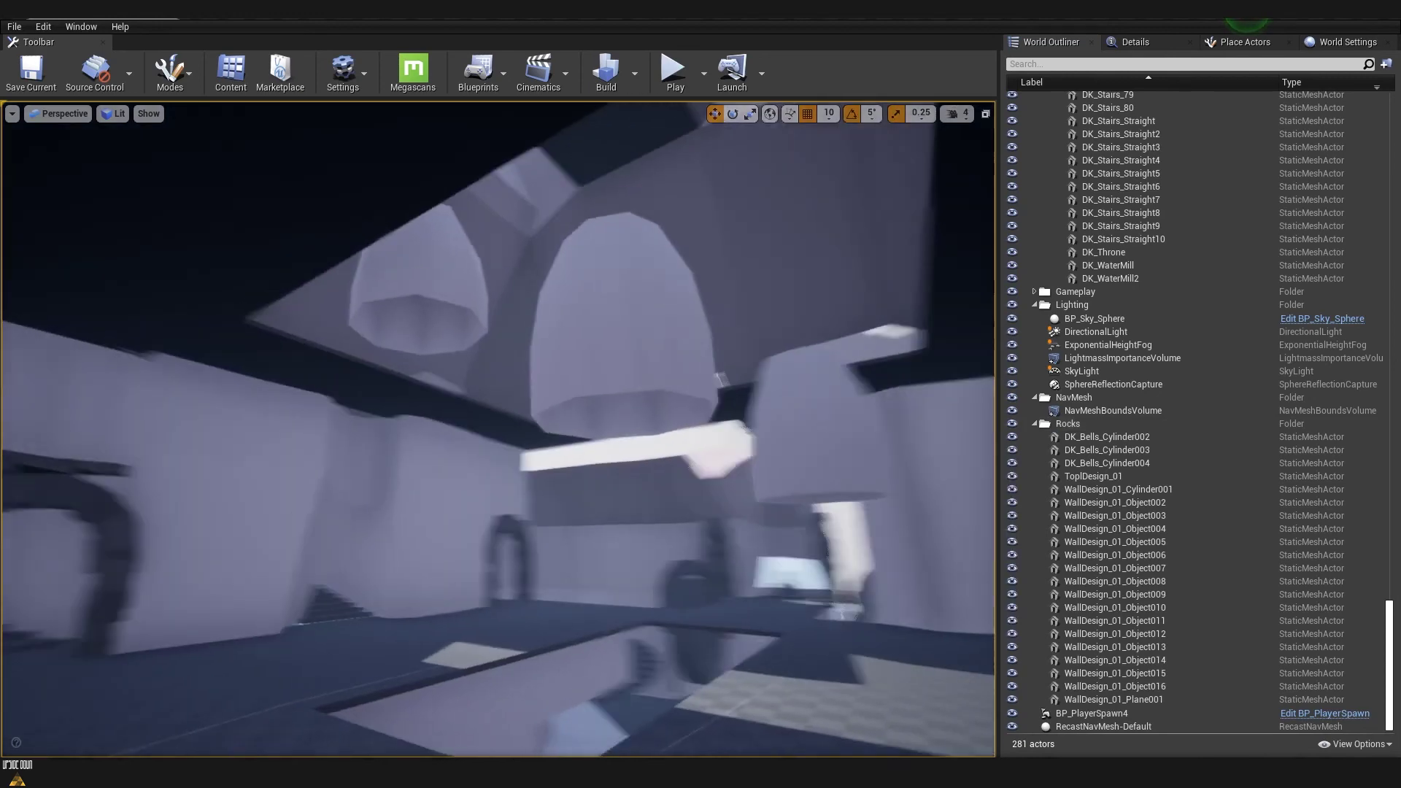
# - Examine the large hanging bells from the main hall below and from the upper floor around the ceiling opening
pyautogui.scroll(3, 643, 470)
pyautogui.scroll(6, 644, 470)
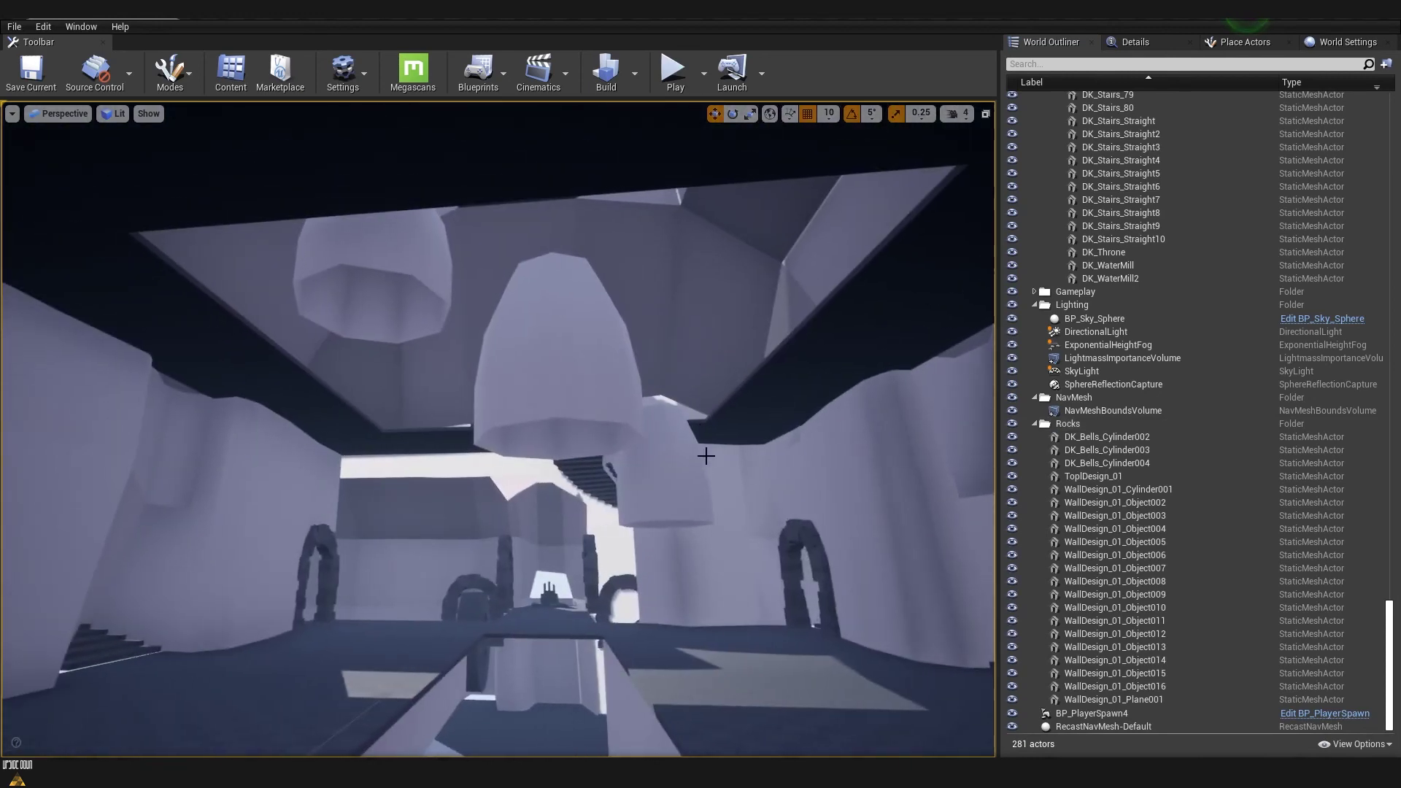
pyautogui.scroll(3, 584, 437)
pyautogui.moveTo(498, 429); pyautogui.dragTo(641, 501, button='right')
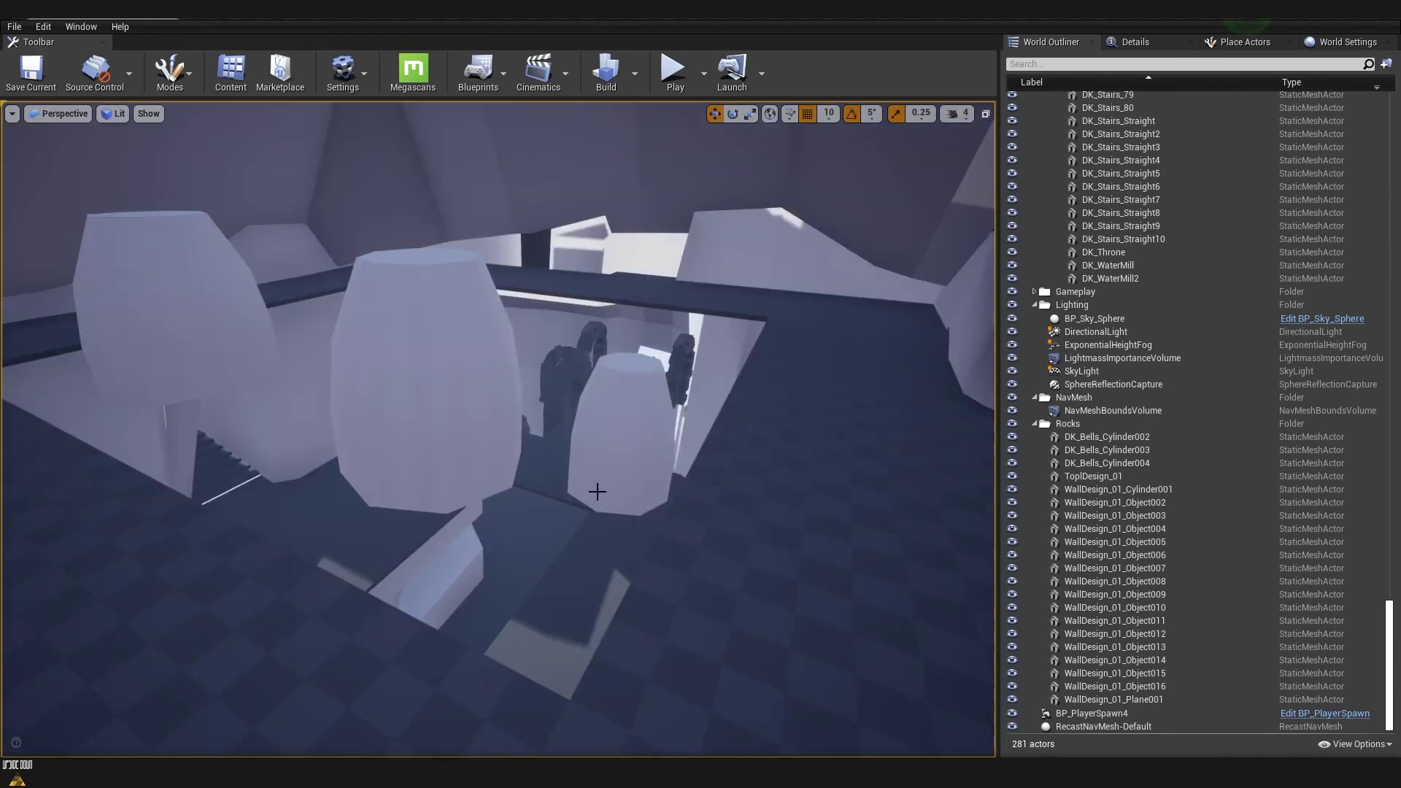
pyautogui.moveTo(556, 503); pyautogui.dragTo(379, 481, button='right')
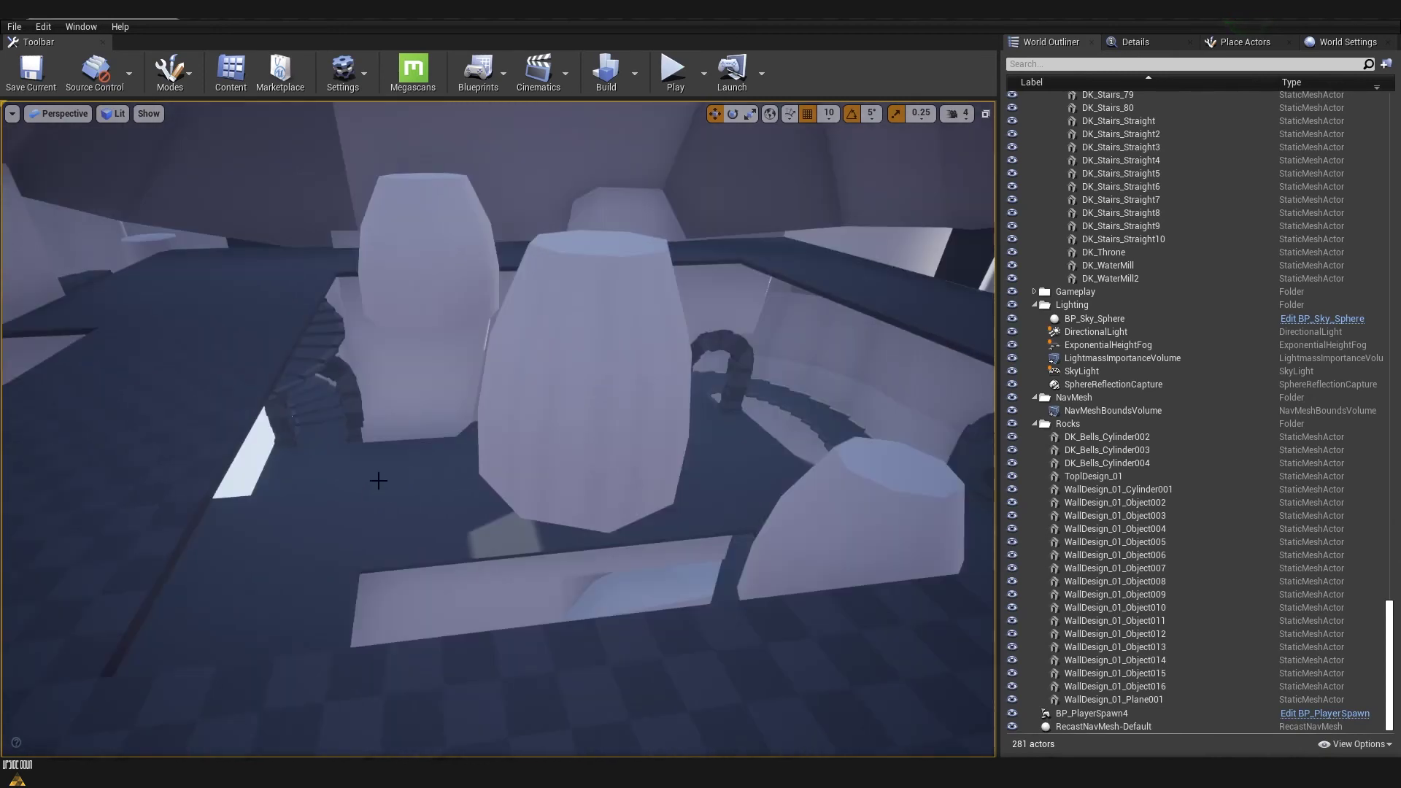
pyautogui.moveTo(387, 520); pyautogui.dragTo(453, 440, button='right')
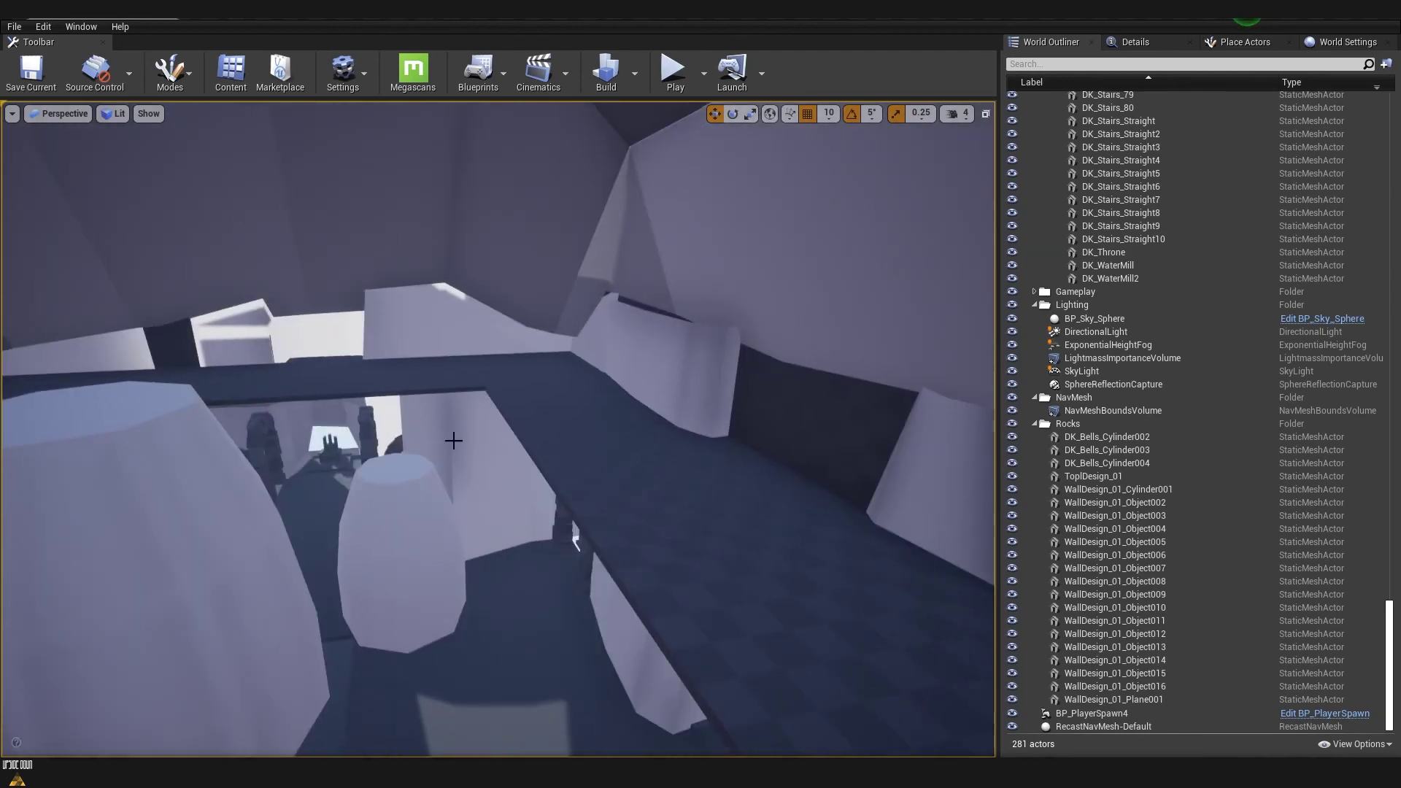
pyautogui.moveTo(518, 475); pyautogui.dragTo(484, 523, button='right')
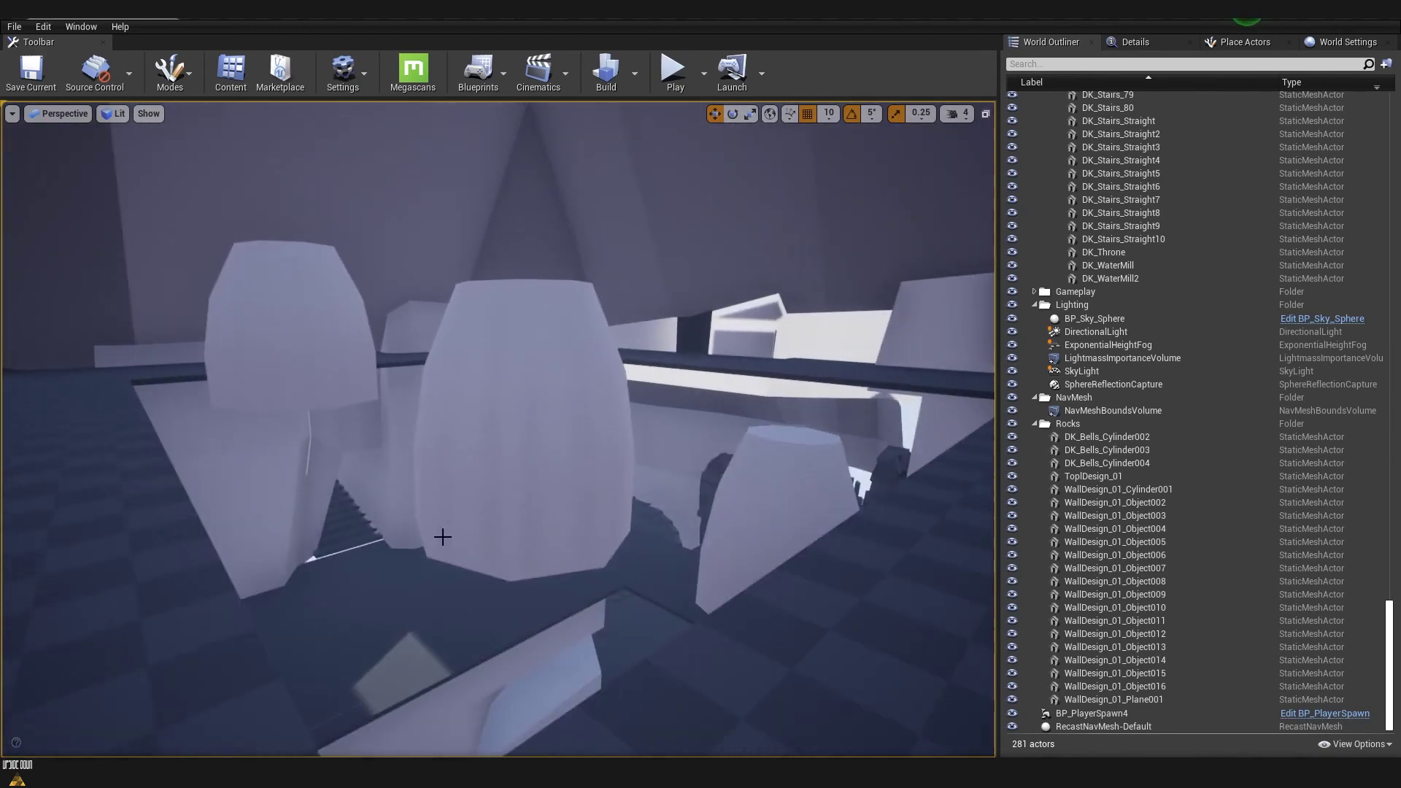
pyautogui.moveTo(482, 574); pyautogui.dragTo(556, 397, button='right')
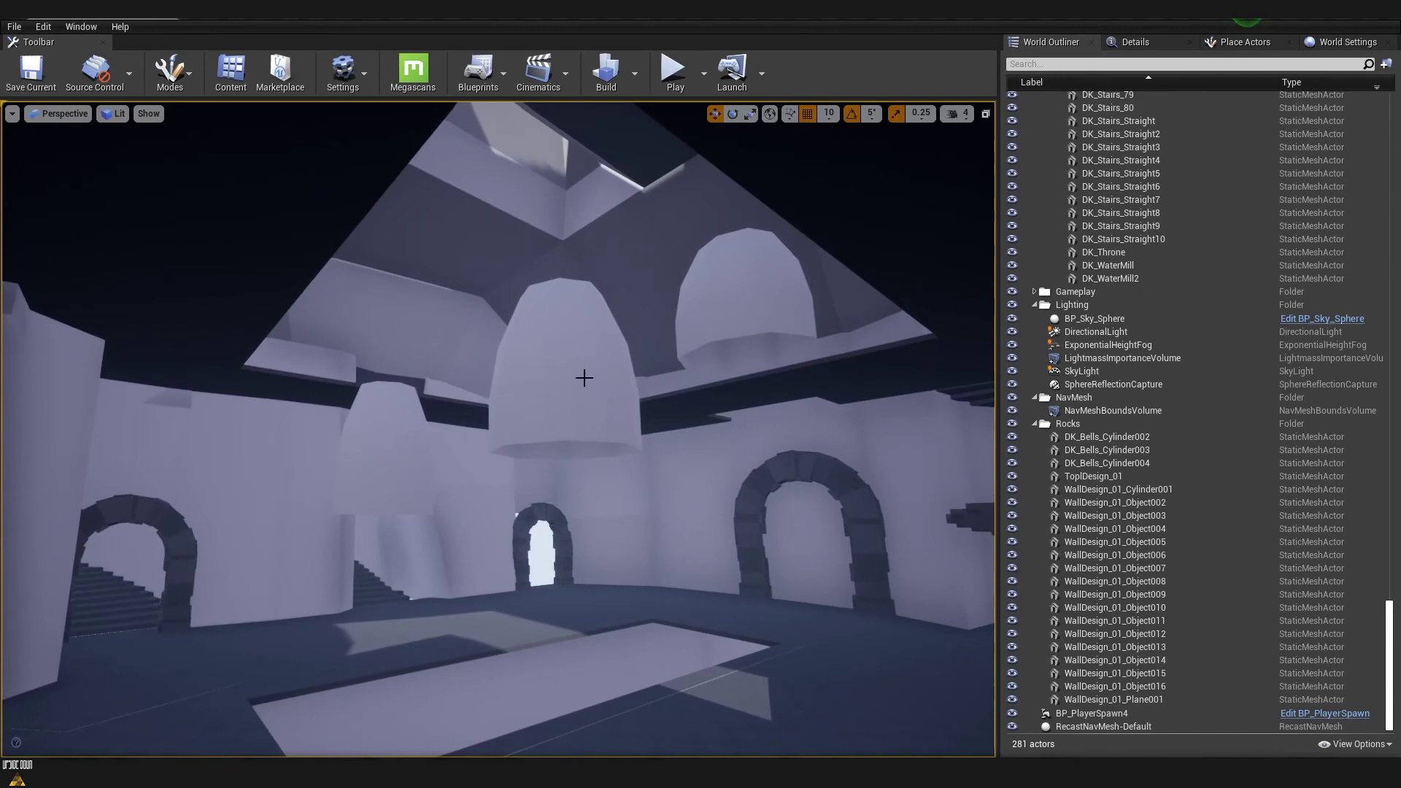
pyautogui.moveTo(667, 471); pyautogui.dragTo(584, 527, button='right')
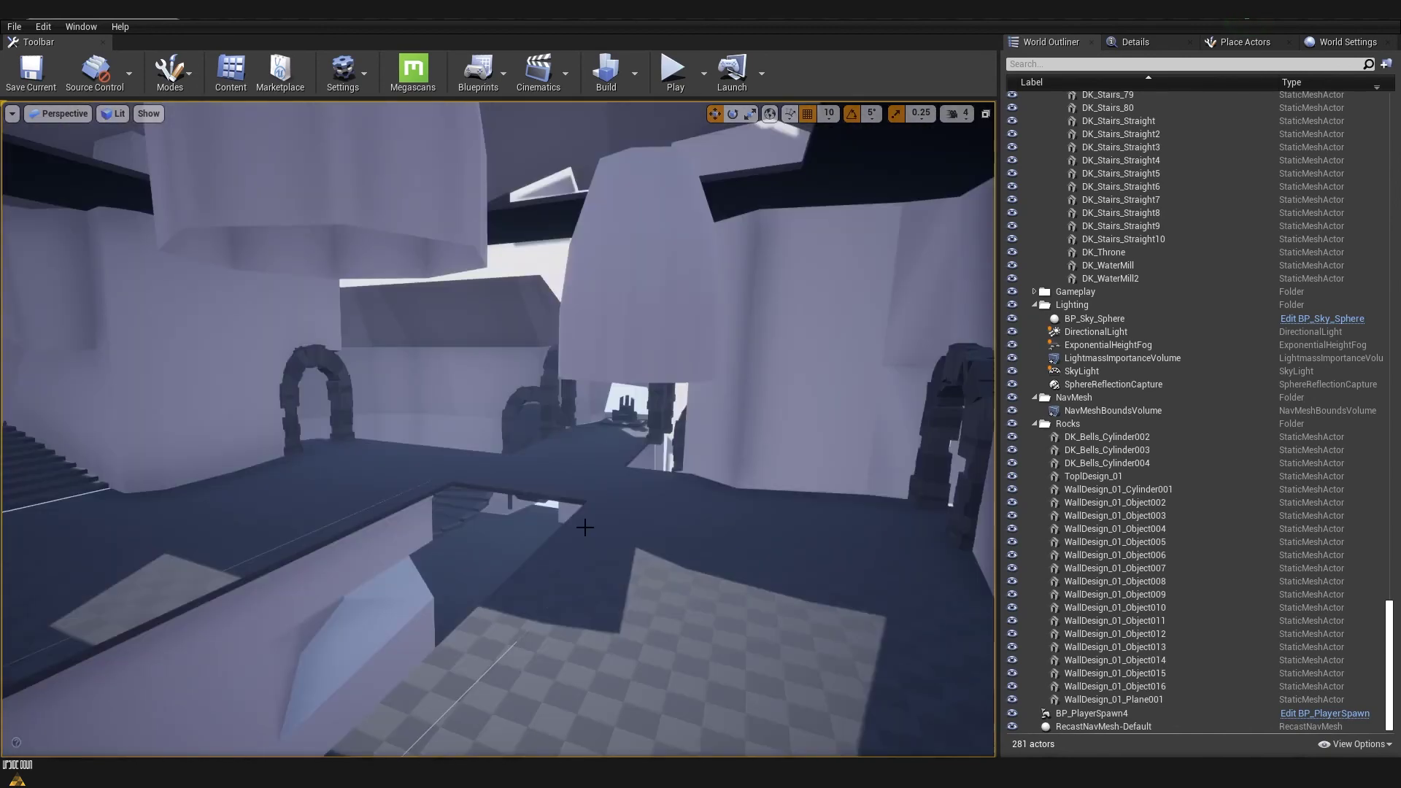
# - Examine the spiral staircase around the central column and the archway leading to it from the main hall
pyautogui.moveTo(584, 527); pyautogui.dragTo(558, 493, button='right')
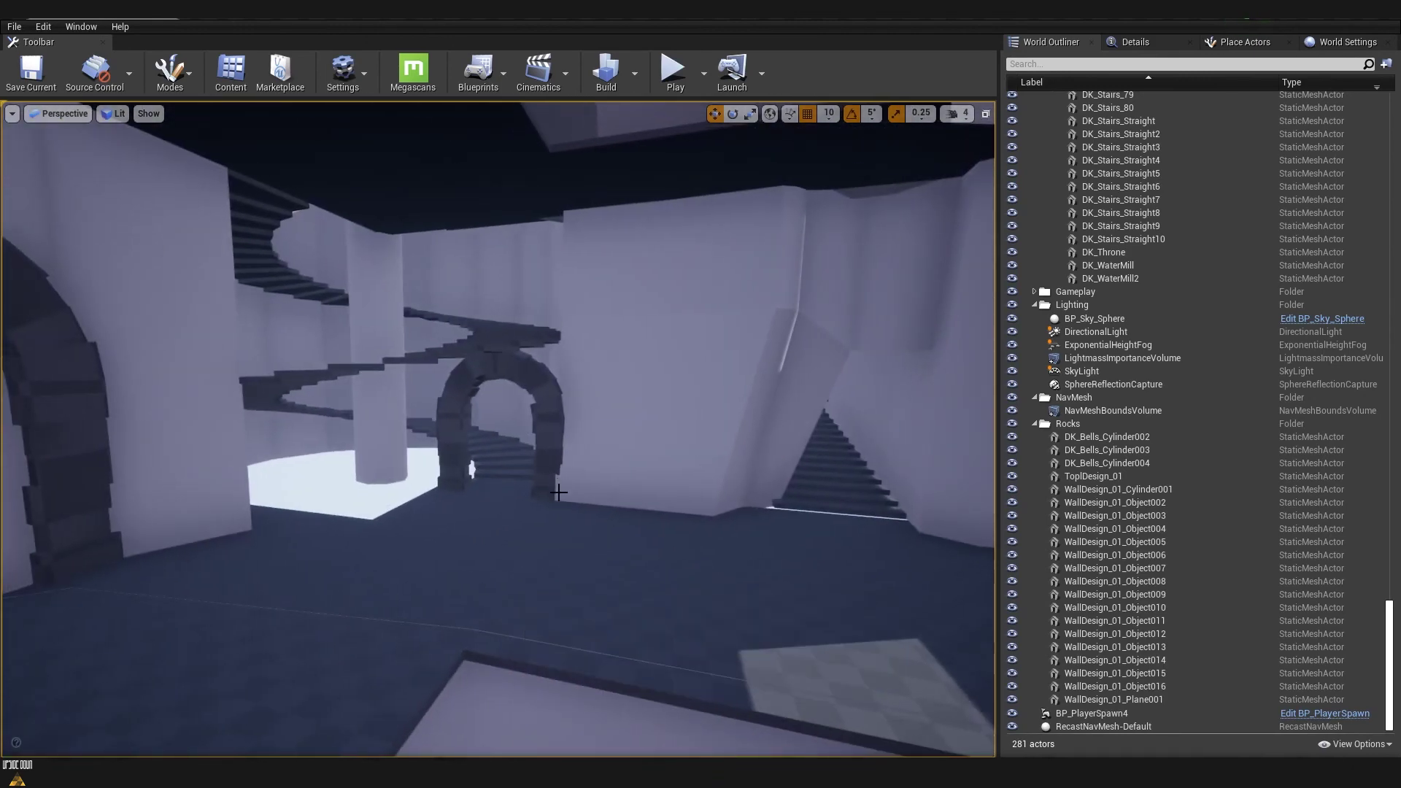
pyautogui.moveTo(471, 468); pyautogui.dragTo(609, 466, button='right')
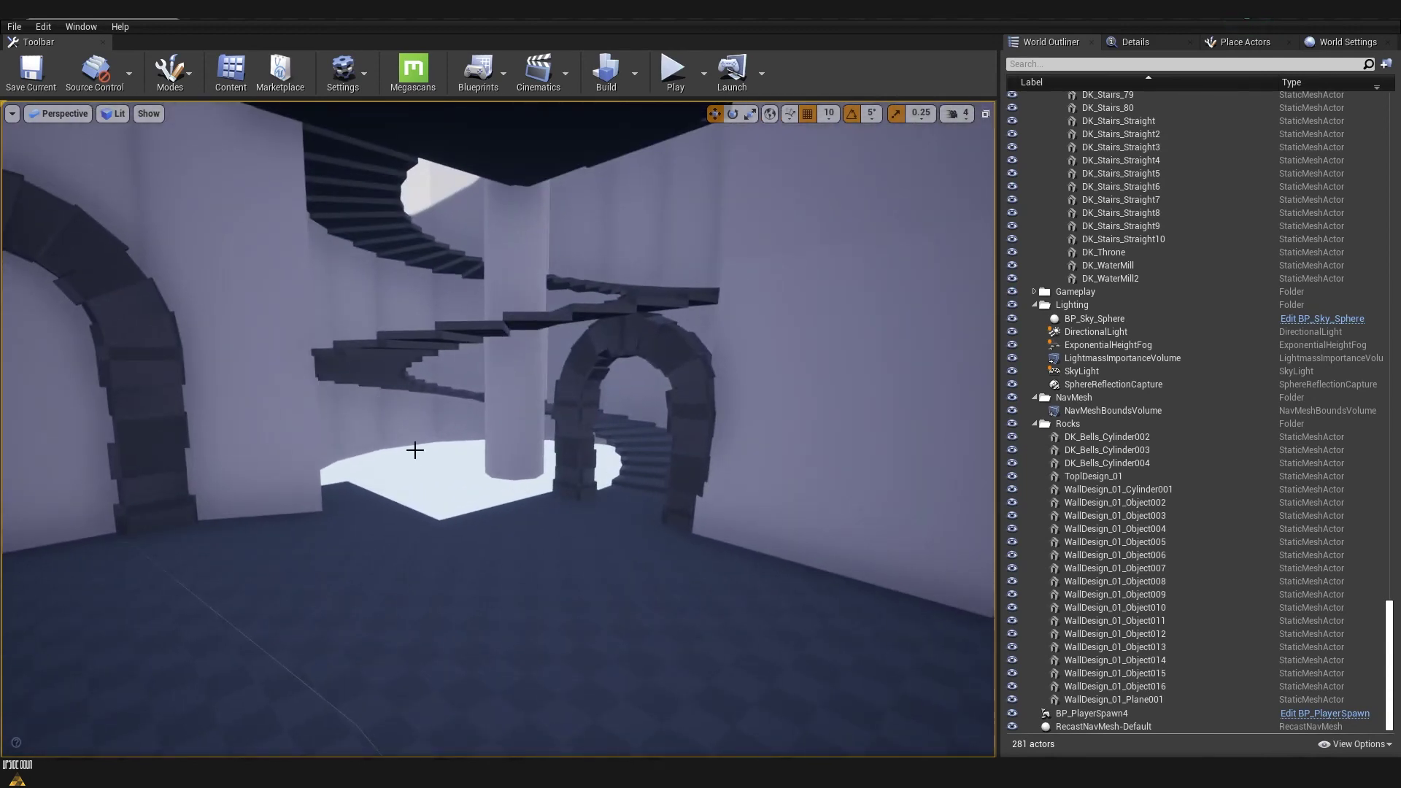
pyautogui.moveTo(495, 301); pyautogui.dragTo(484, 344, button='right')
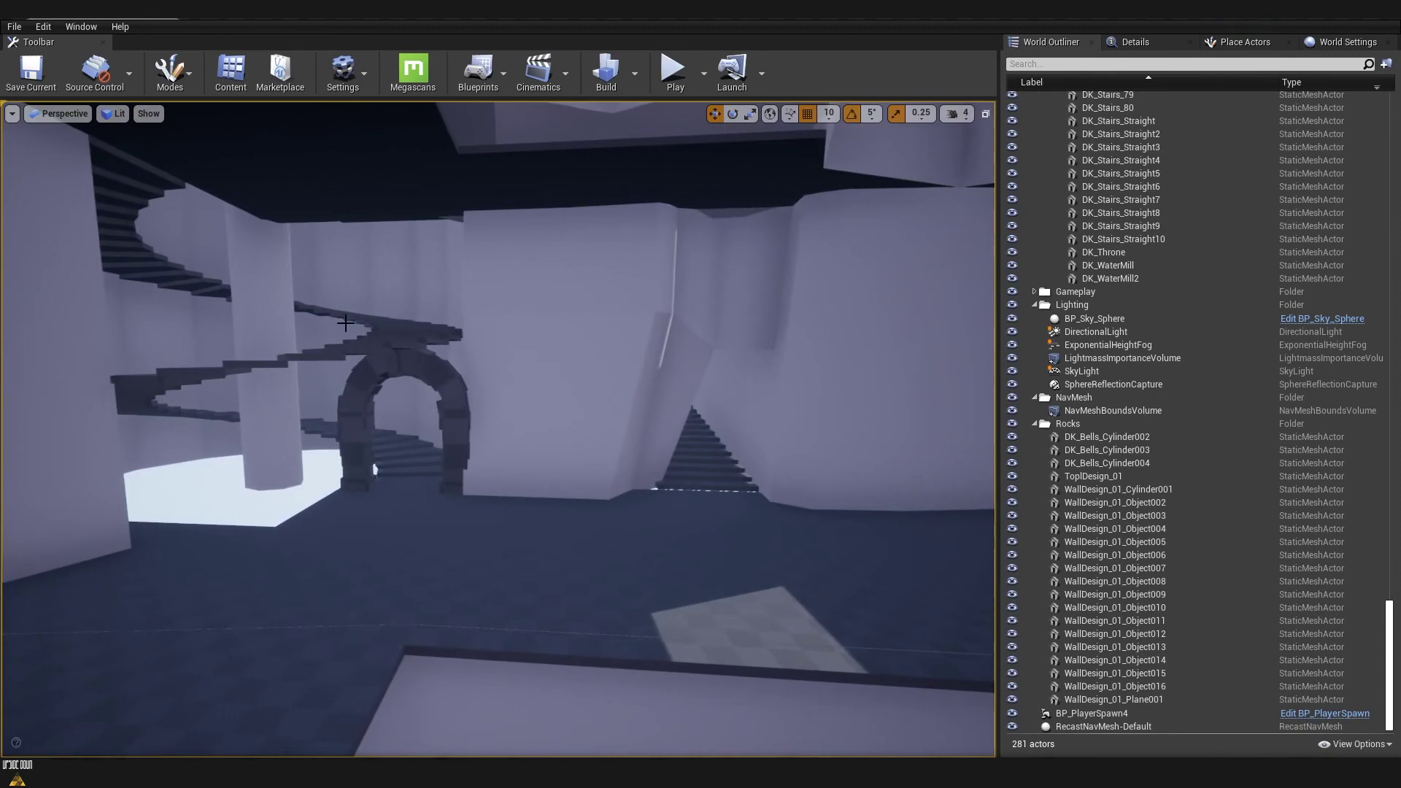
pyautogui.moveTo(346, 324); pyautogui.dragTo(346, 324, button='right')
pyautogui.moveTo(226, 328); pyautogui.dragTo(225, 329, button='right')
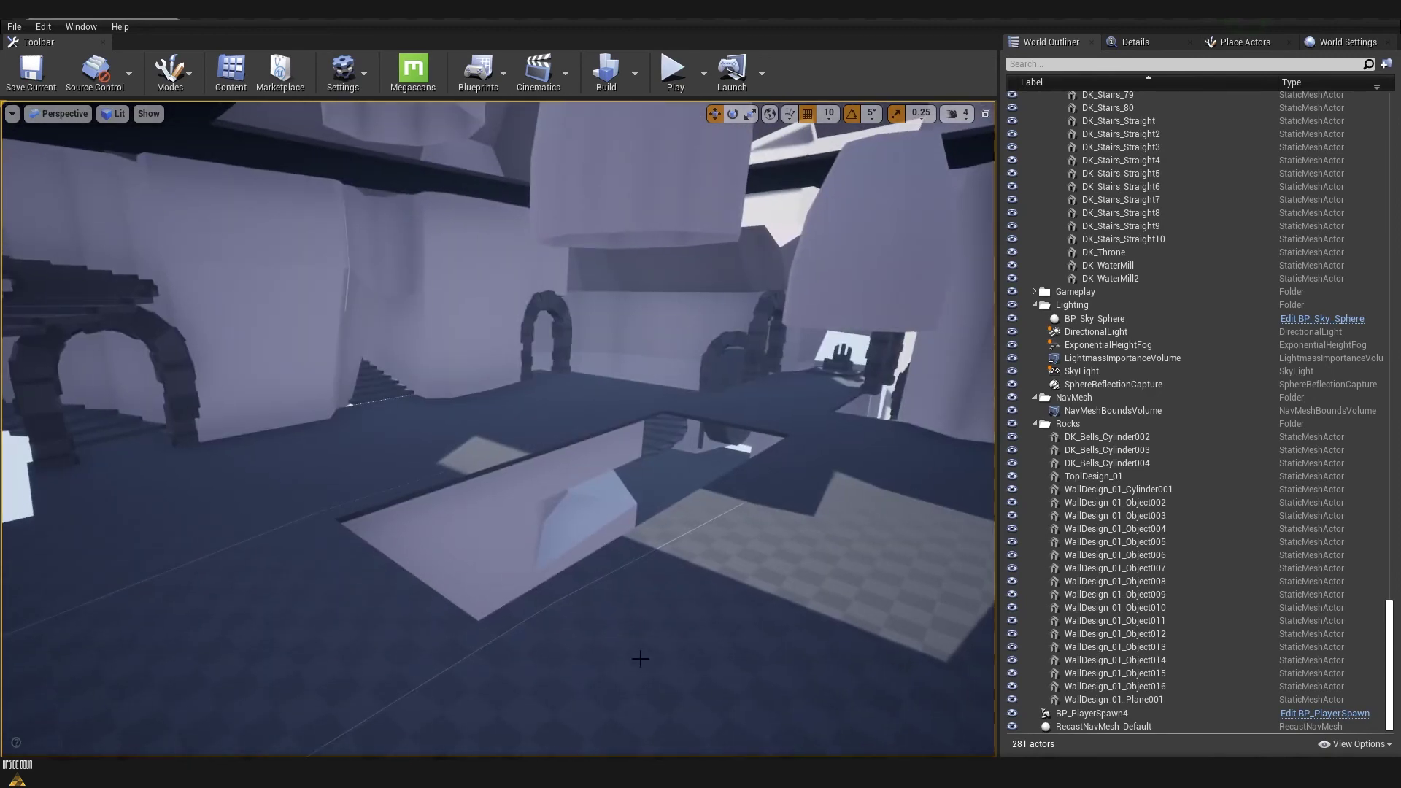
pyautogui.moveTo(627, 467); pyautogui.dragTo(627, 467, button='right')
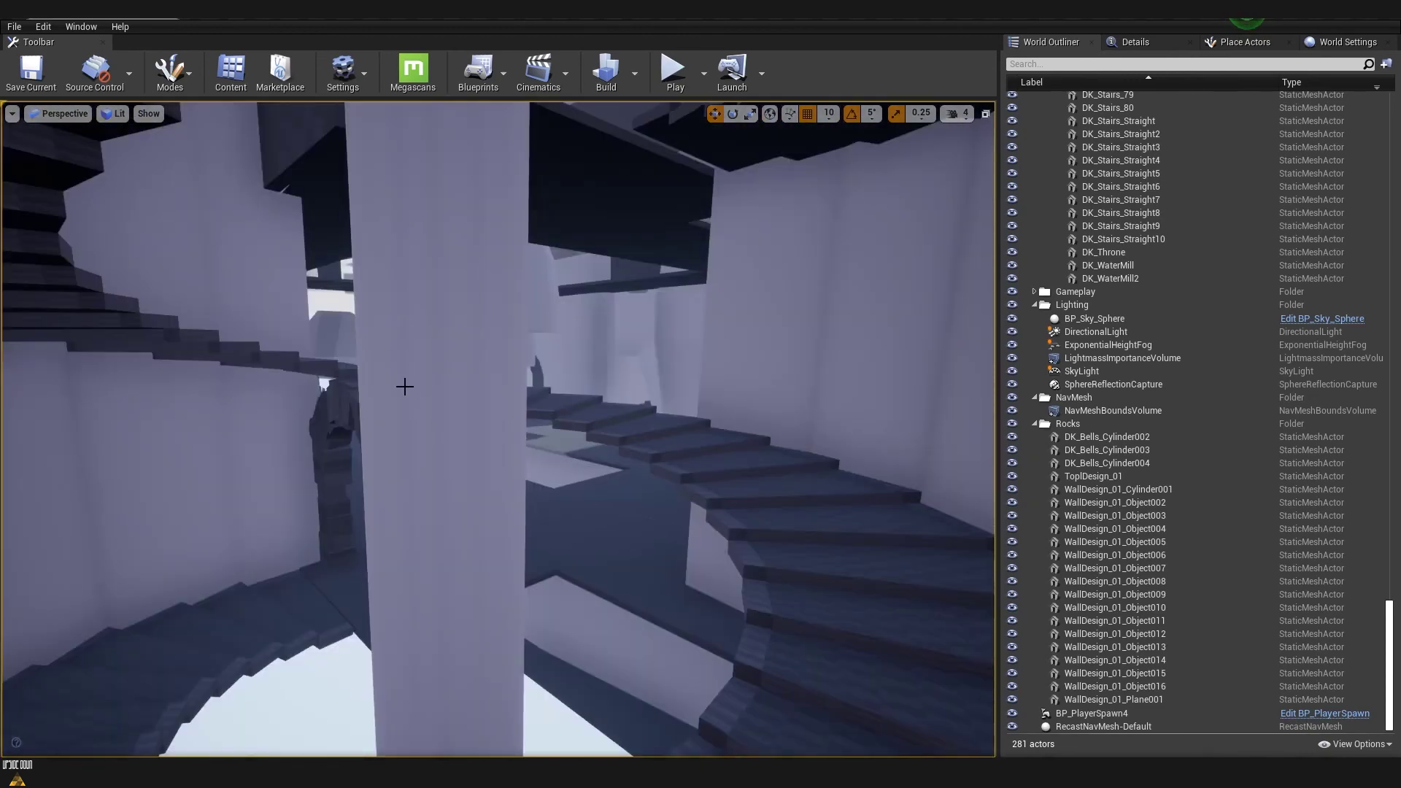
# - Inspect the upper floor around the ceiling opening, including the surrounding rock walls and side passages
pyautogui.moveTo(603, 438); pyautogui.dragTo(647, 440, button='right')
pyautogui.moveTo(287, 428); pyautogui.dragTo(310, 429, button='right')
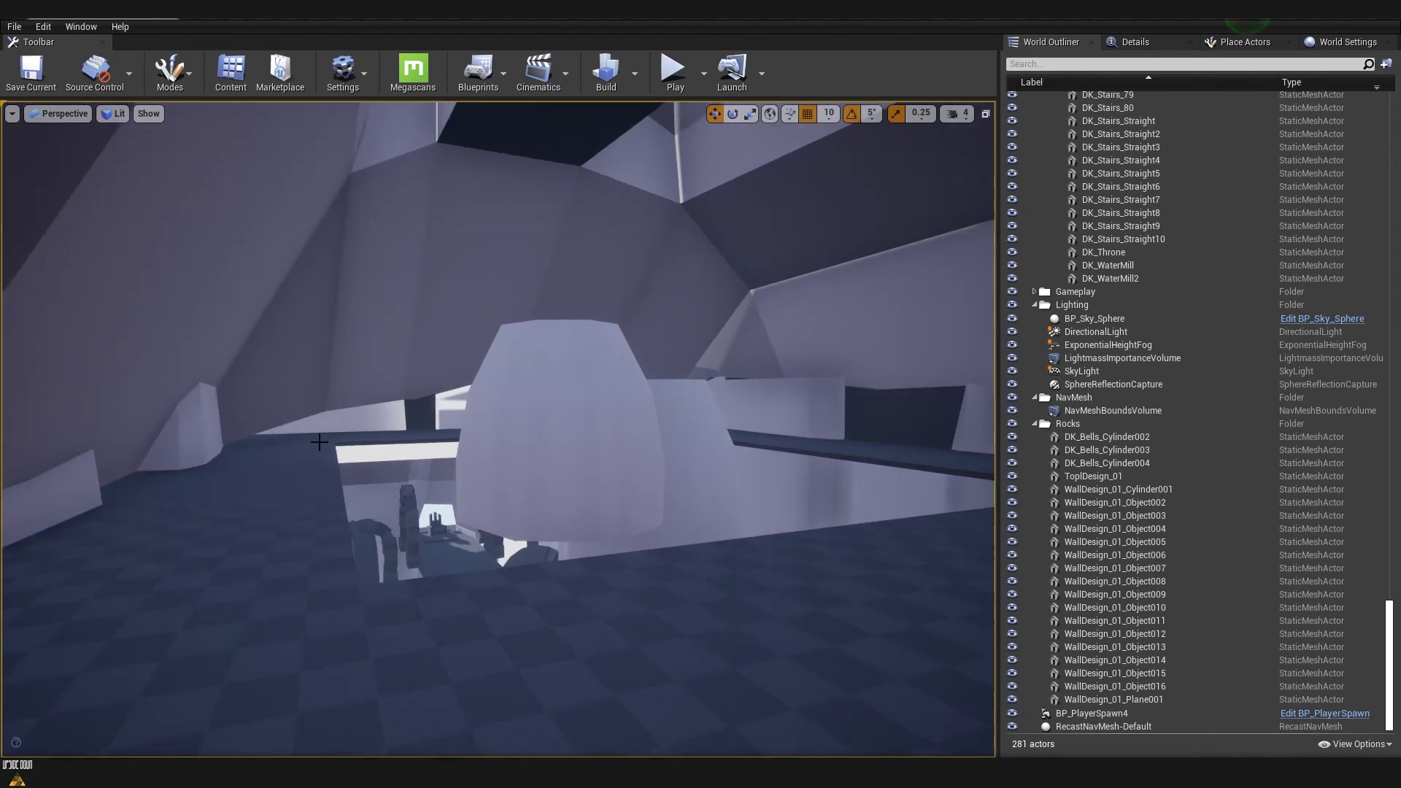
pyautogui.moveTo(382, 460); pyautogui.dragTo(382, 460, button='right')
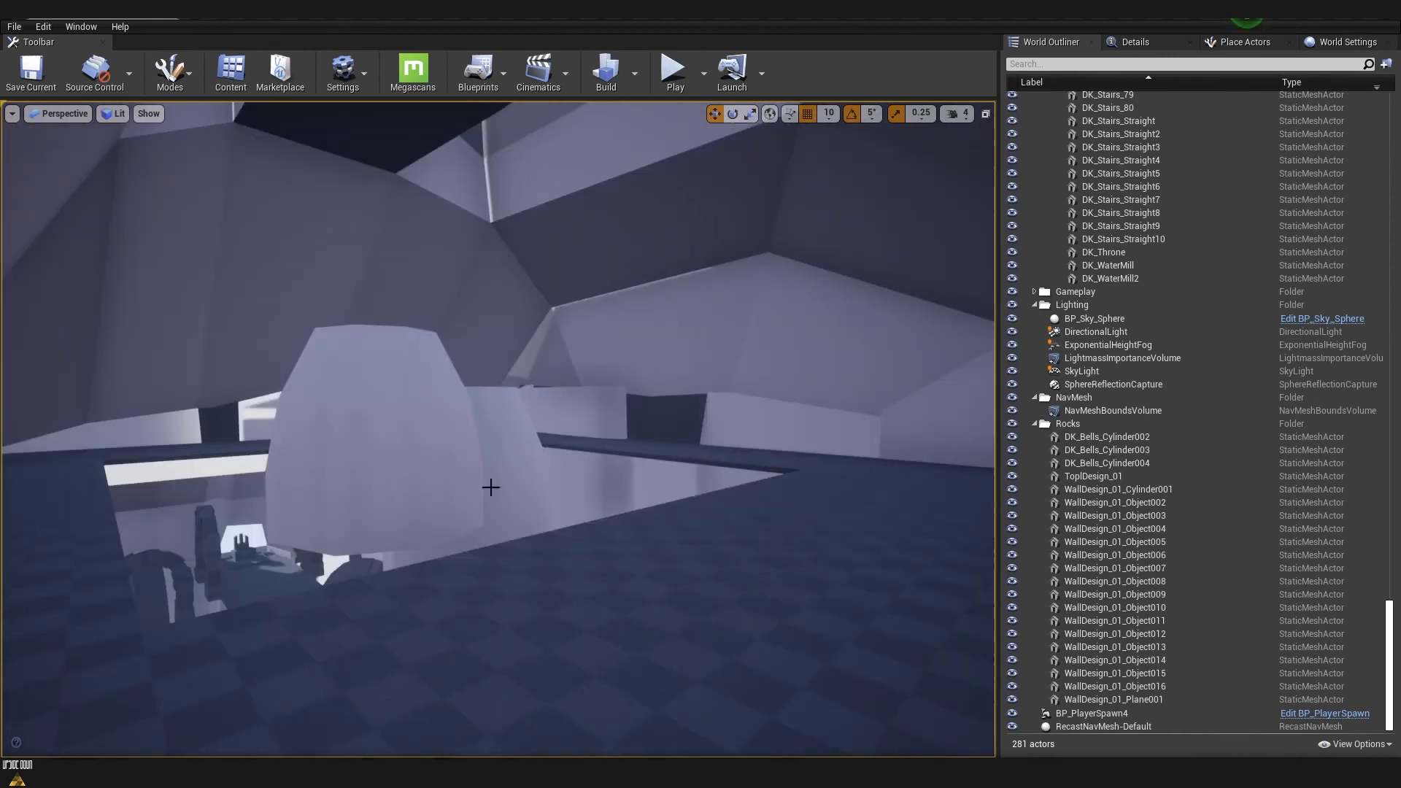
pyautogui.moveTo(695, 452); pyautogui.dragTo(695, 452, button='right')
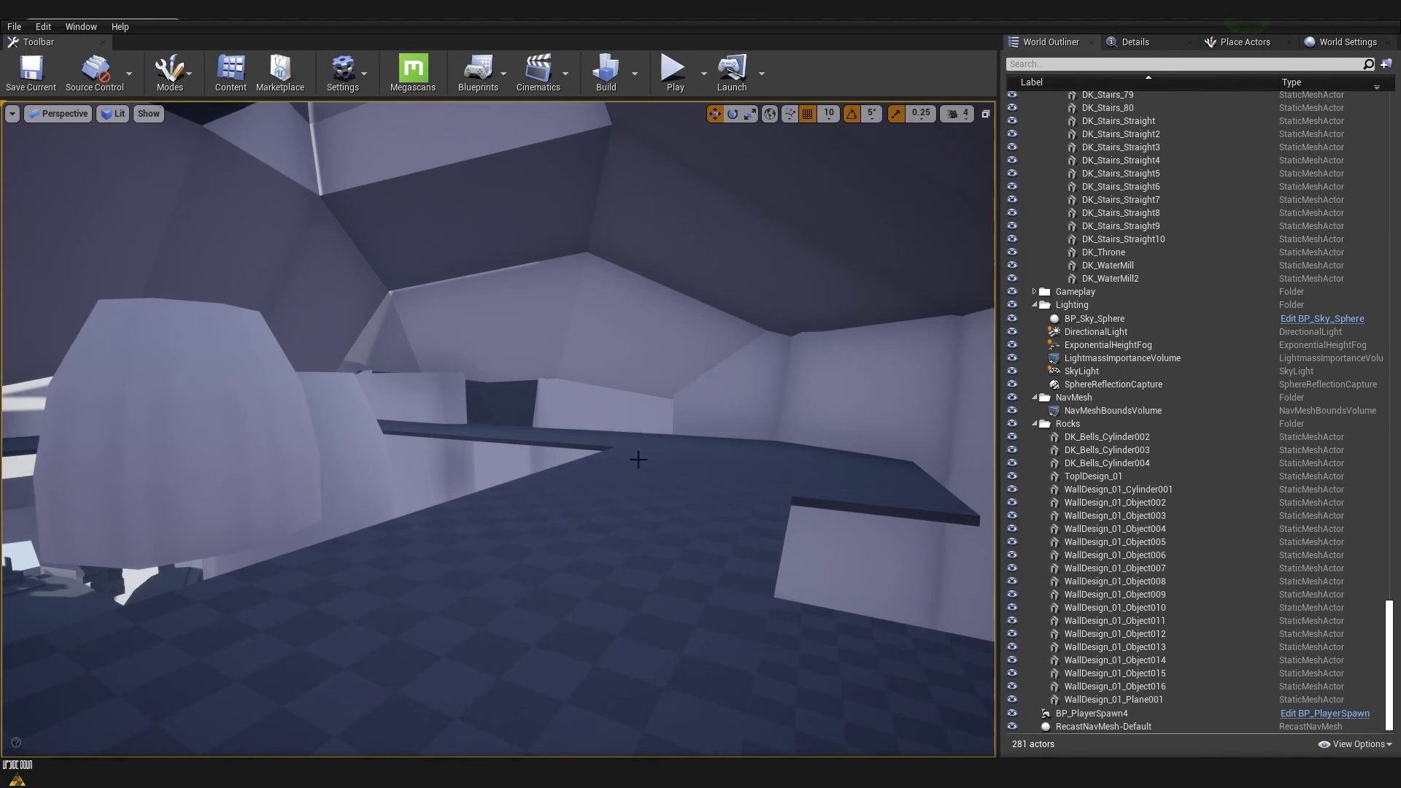
pyautogui.moveTo(642, 457); pyautogui.dragTo(641, 457, button='right')
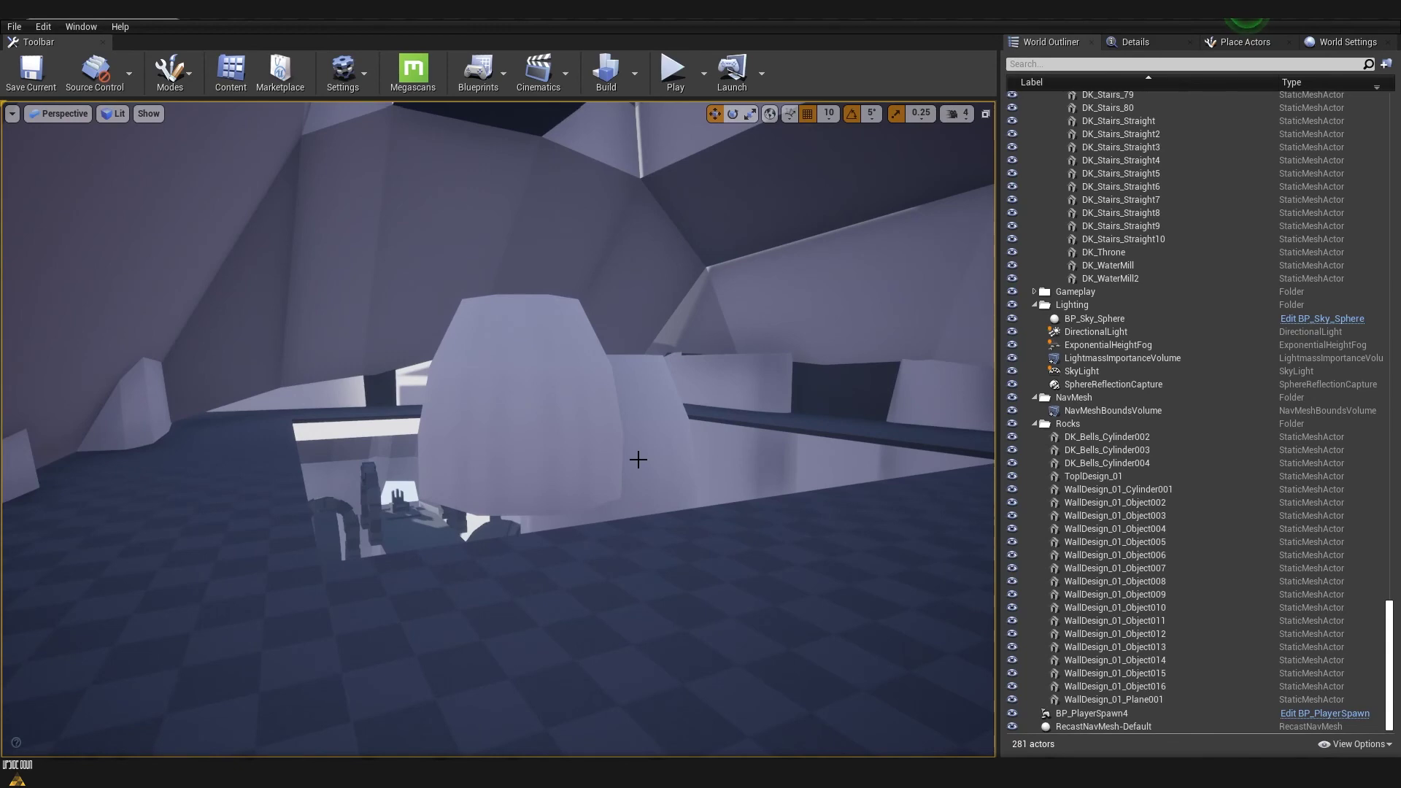
# - Inspect the main hall's side archways and the stairs behind them, including the adjoining passage, and return to the hall overview
pyautogui.moveTo(625, 517); pyautogui.dragTo(336, 285, button='right')
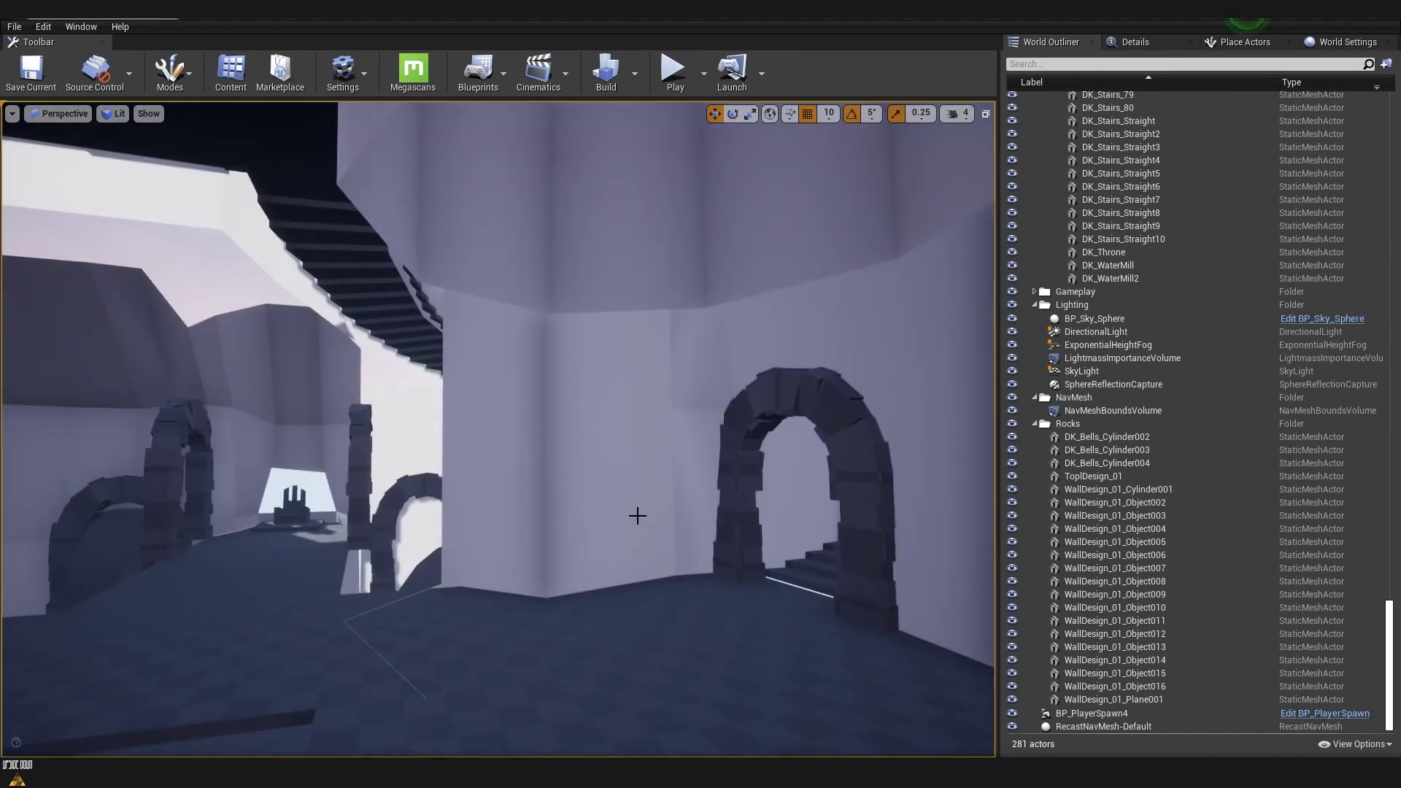
pyautogui.moveTo(638, 516); pyautogui.dragTo(637, 516, button='right')
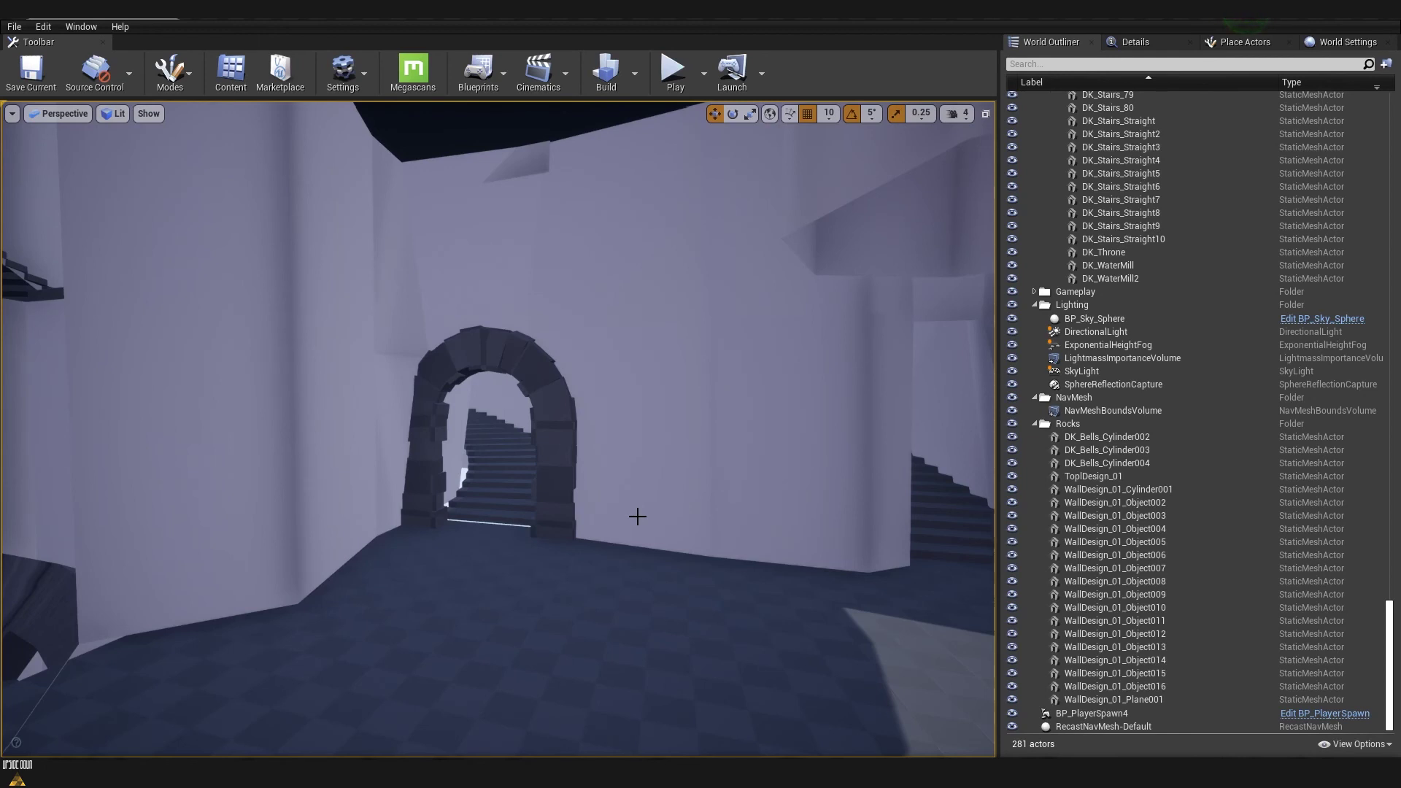
pyautogui.moveTo(638, 516); pyautogui.dragTo(604, 517, button='right')
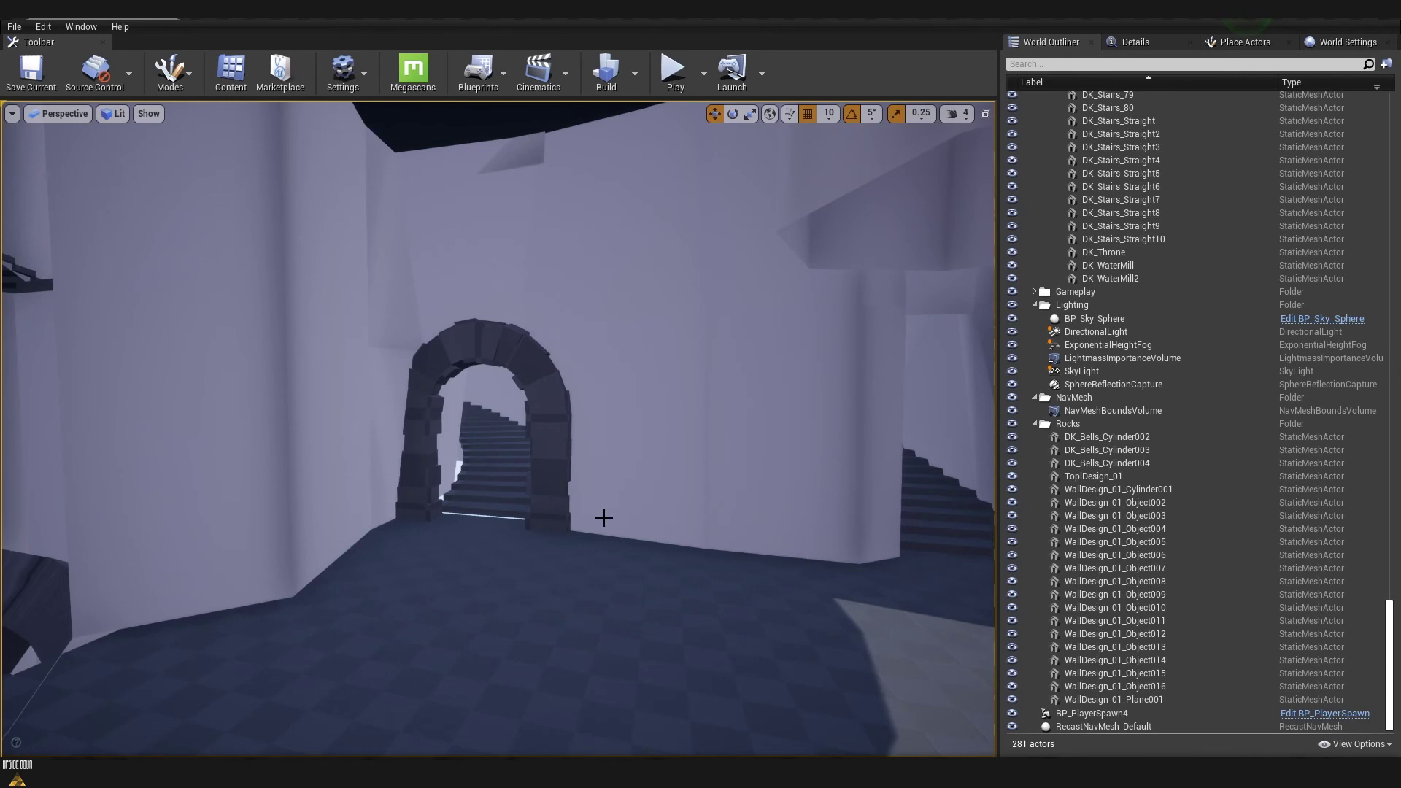
pyautogui.press('w')
pyautogui.moveTo(604, 517); pyautogui.dragTo(347, 413, button='right')
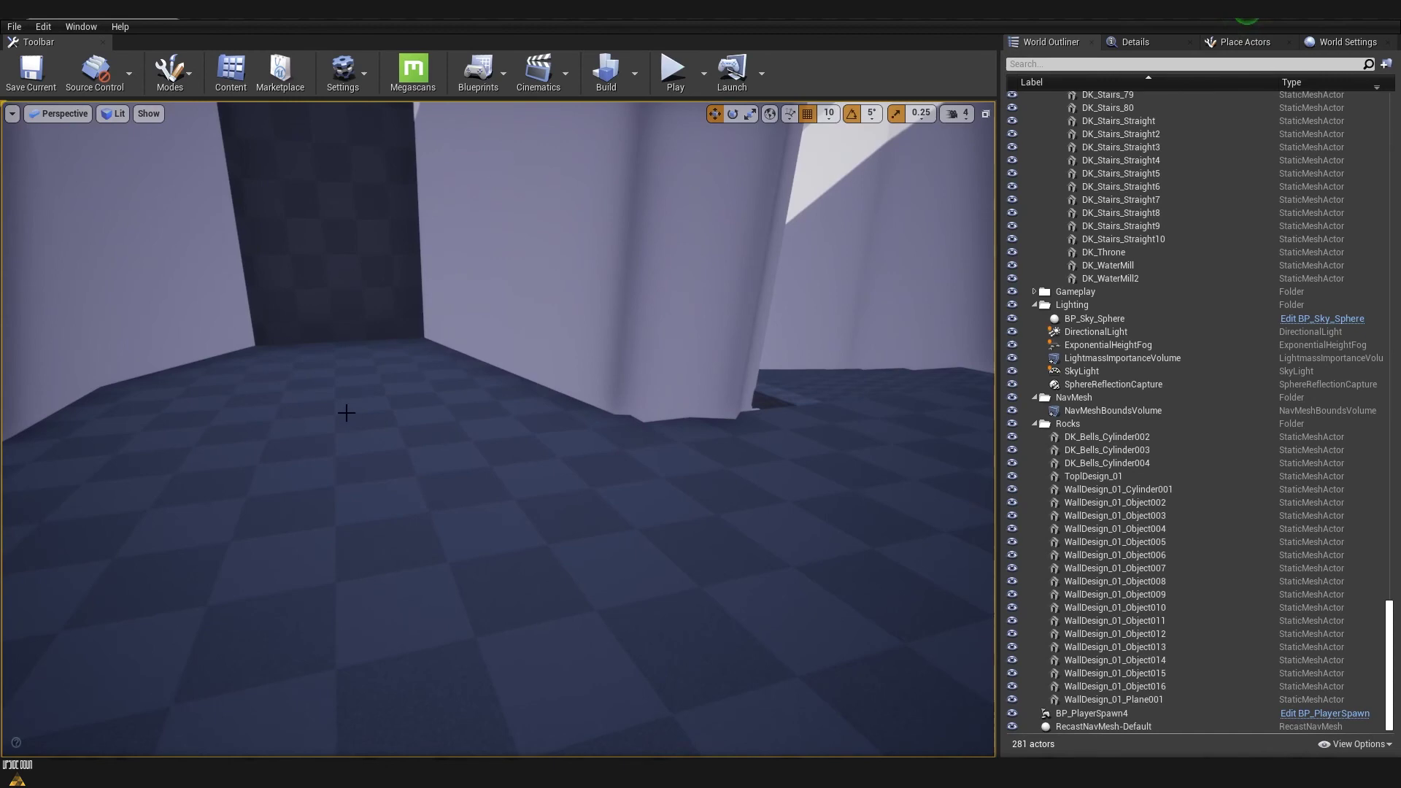
pyautogui.moveTo(488, 476); pyautogui.dragTo(518, 511, button='right')
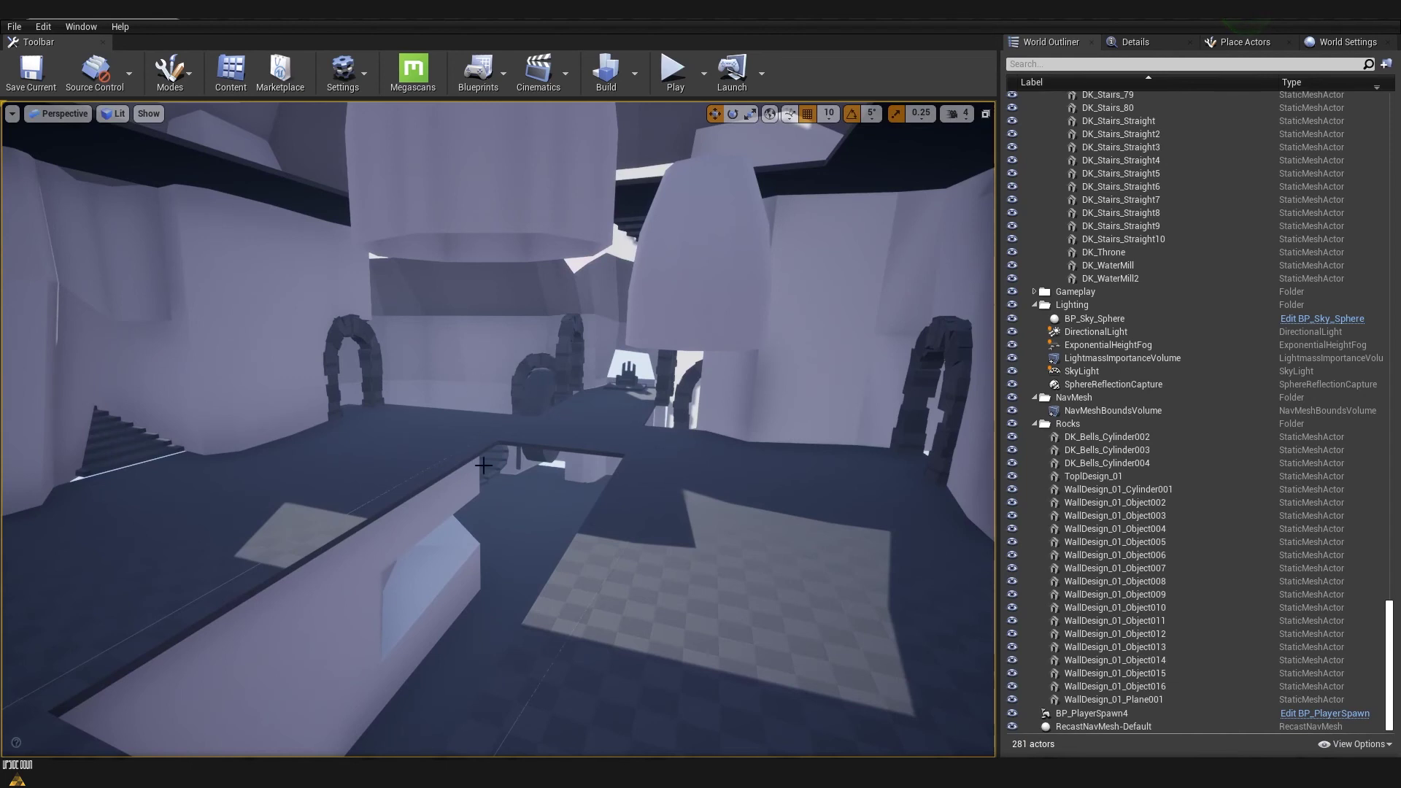
# - Examine the throne, water wheels and archways at the hall's far end, plus the curved stairs leading to the lower floor
pyautogui.moveTo(467, 581); pyautogui.dragTo(535, 505, button='right')
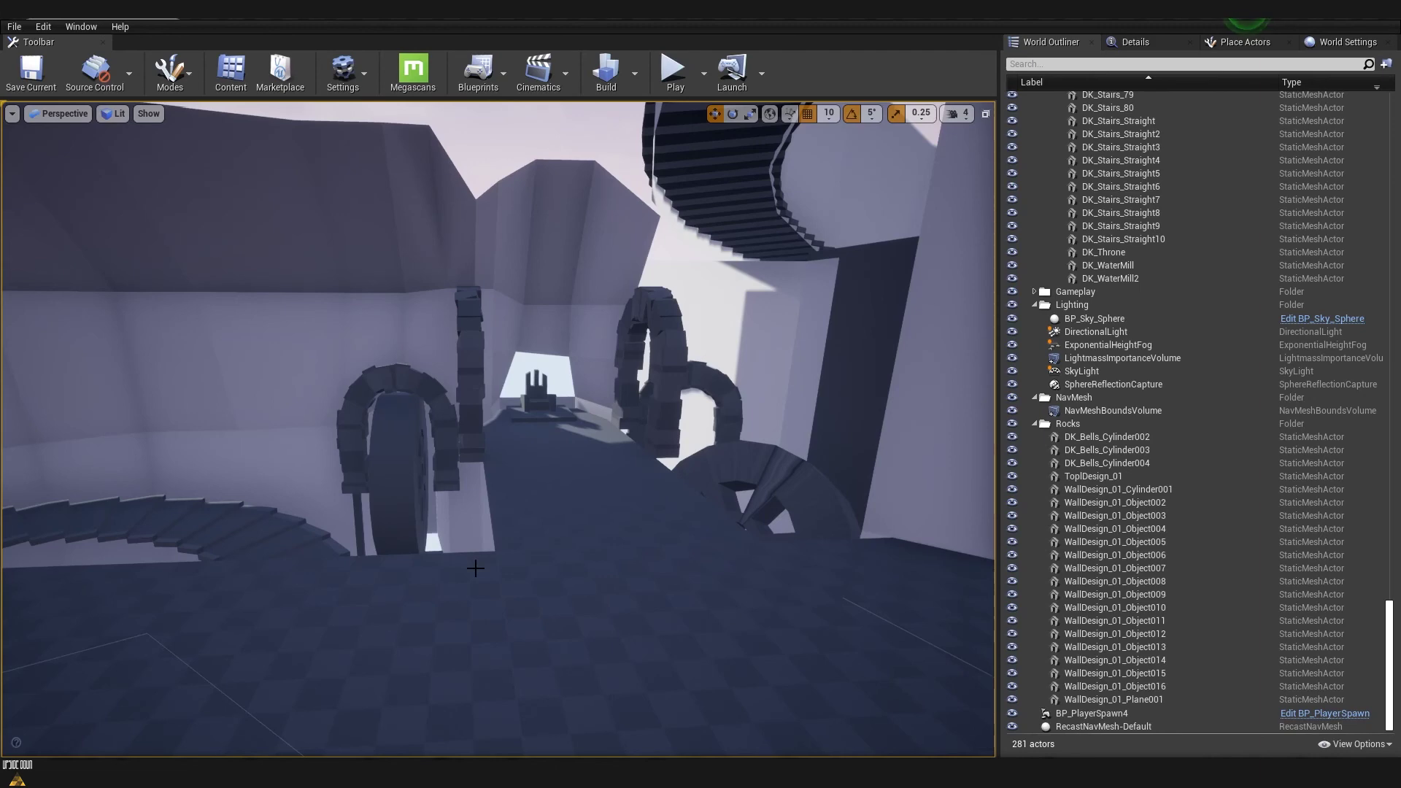
pyautogui.moveTo(479, 566); pyautogui.dragTo(717, 399, button='right')
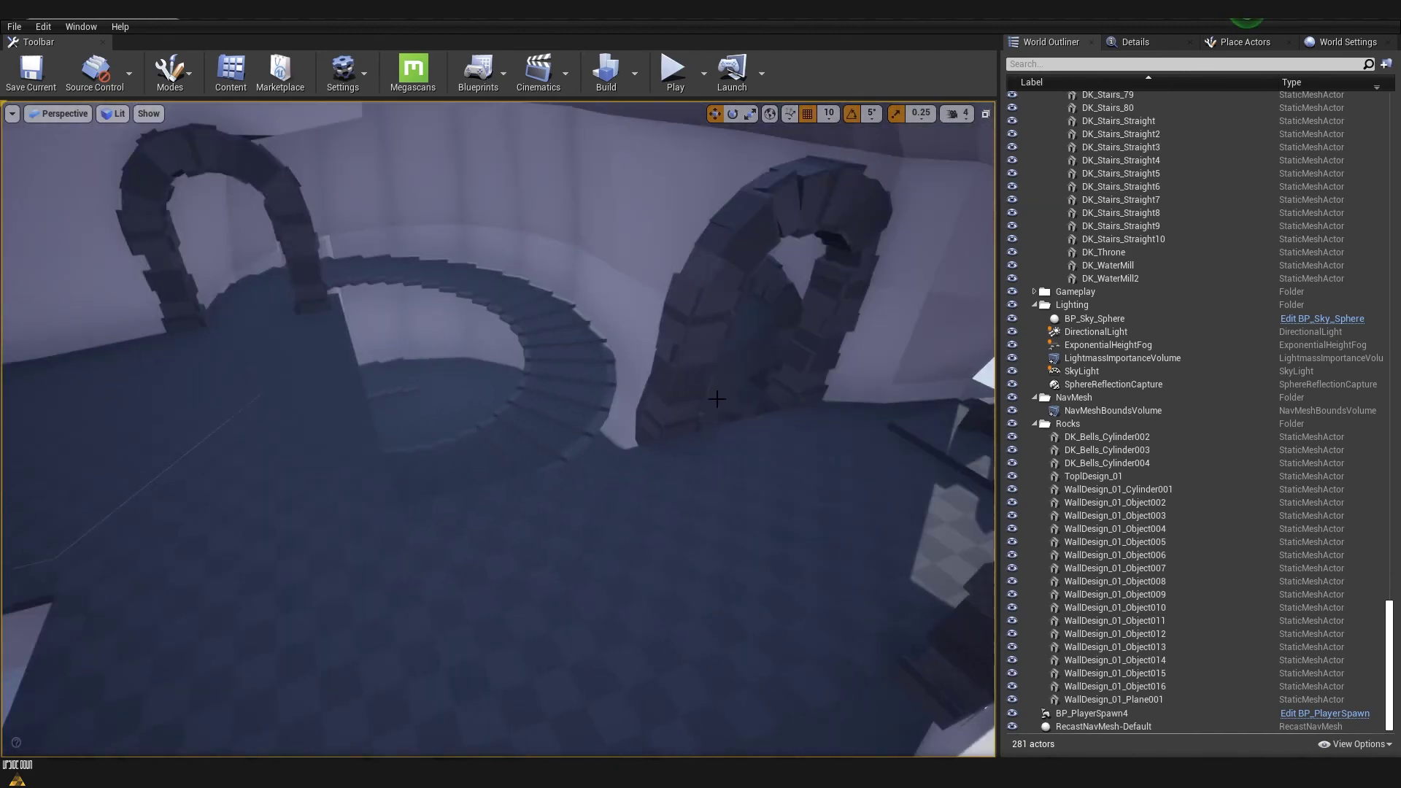
pyautogui.moveTo(722, 327); pyautogui.dragTo(516, 365, button='right')
pyautogui.moveTo(459, 288); pyautogui.dragTo(473, 380, button='right')
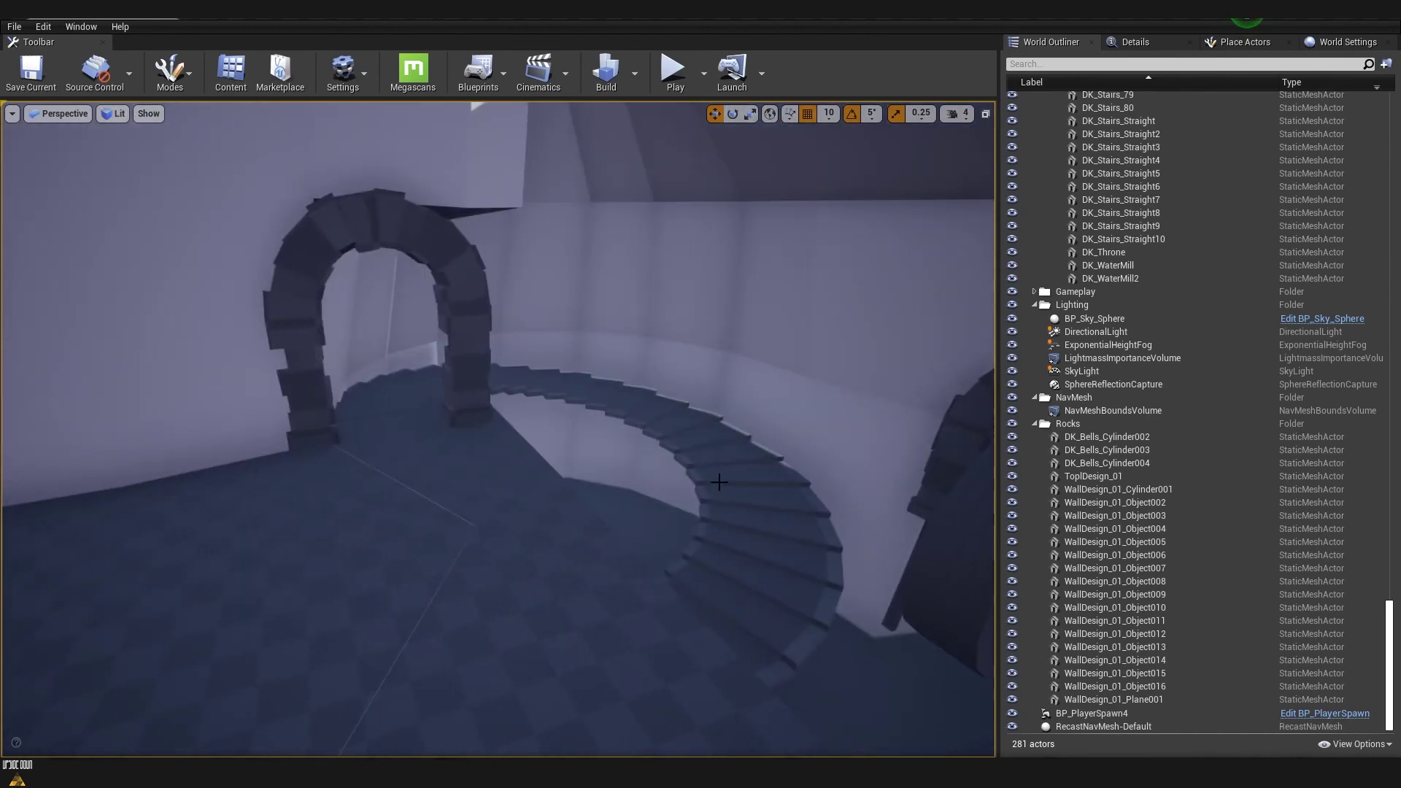
pyautogui.moveTo(716, 595); pyautogui.dragTo(642, 678, button='right')
pyautogui.moveTo(527, 365); pyautogui.dragTo(454, 400, button='right')
pyautogui.moveTo(559, 481); pyautogui.dragTo(523, 510, button='right')
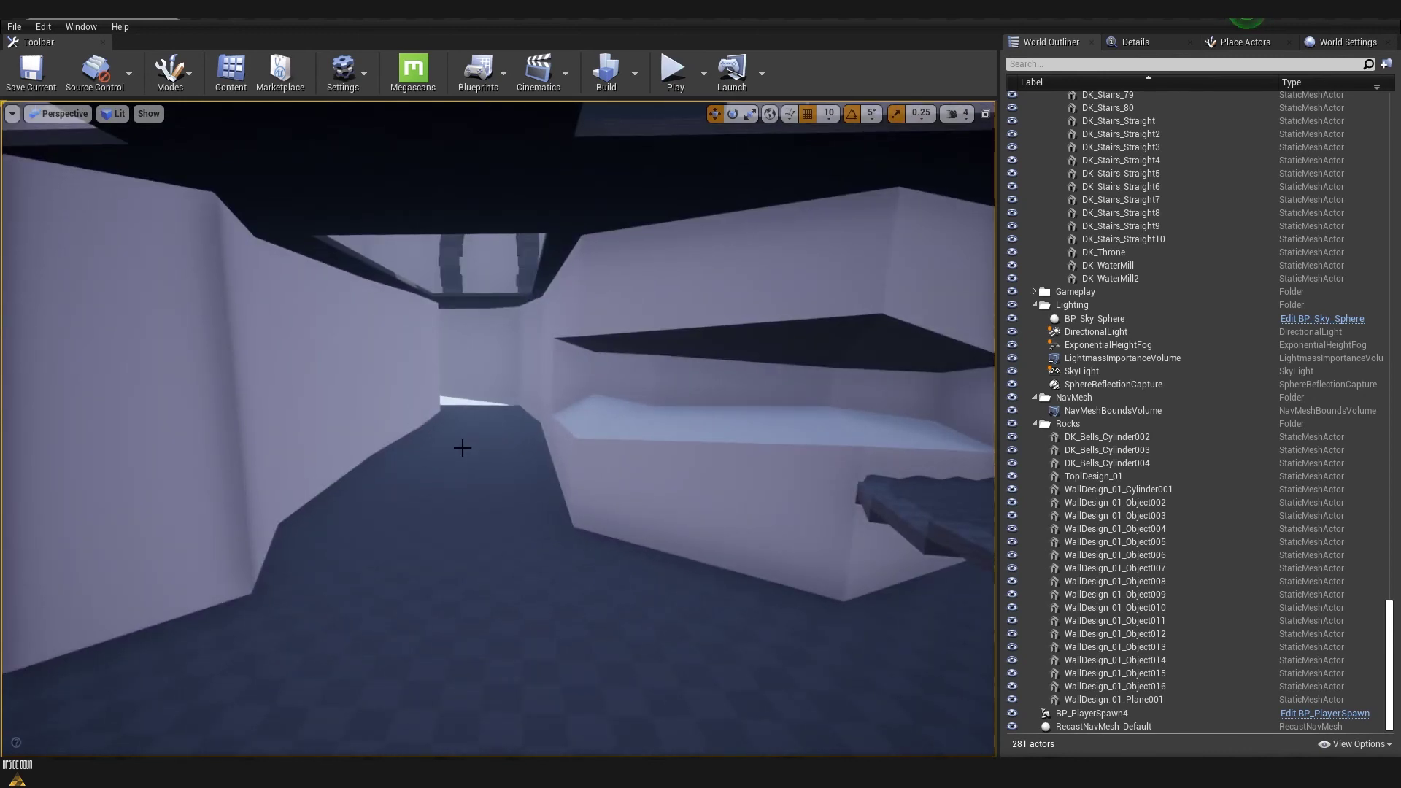
# - Examine the lower passage beneath the floor opening and its sight lines up to the hanging bells and main hall
pyautogui.moveTo(513, 470); pyautogui.dragTo(661, 516, button='right')
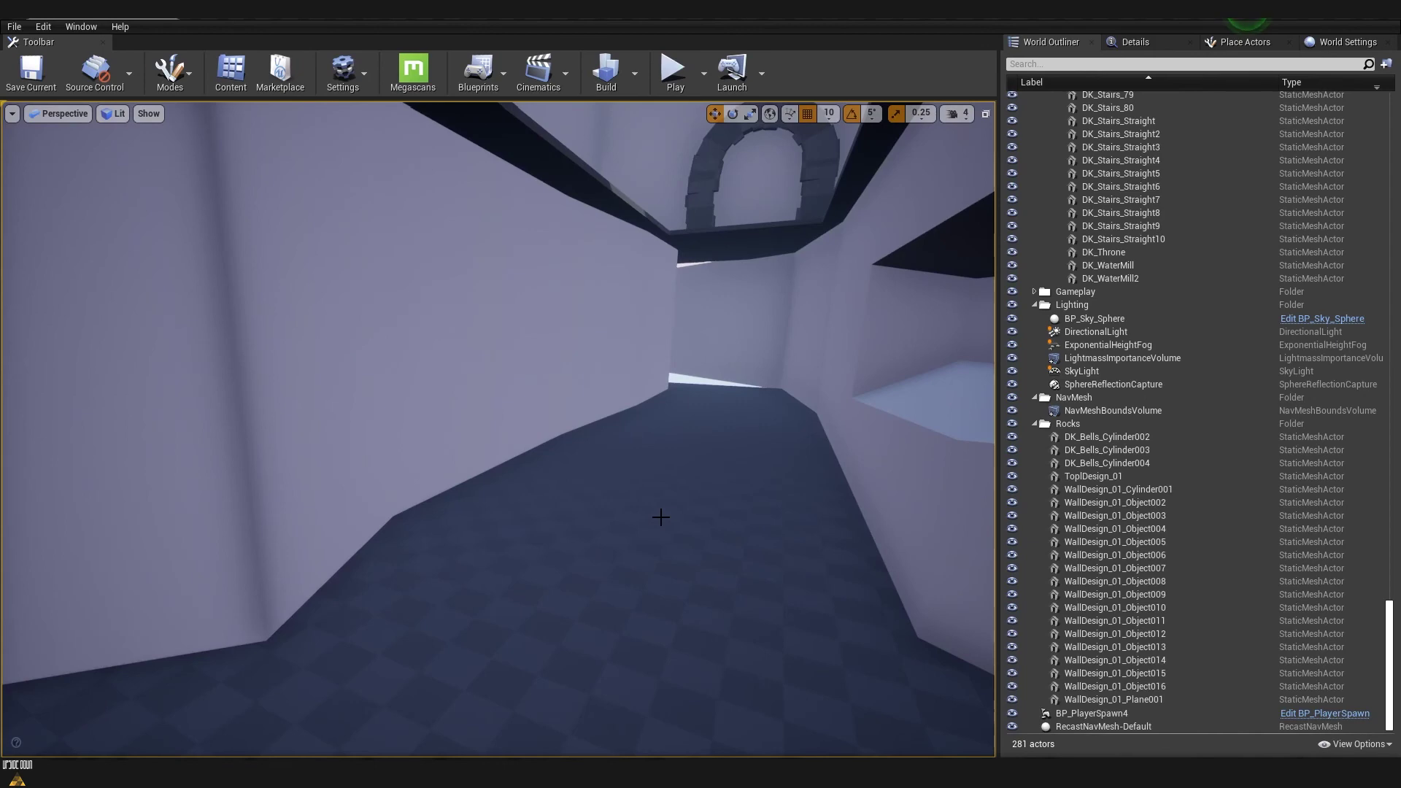
pyautogui.moveTo(661, 516); pyautogui.dragTo(563, 420, button='right')
pyautogui.moveTo(417, 475); pyautogui.dragTo(667, 472, button='right')
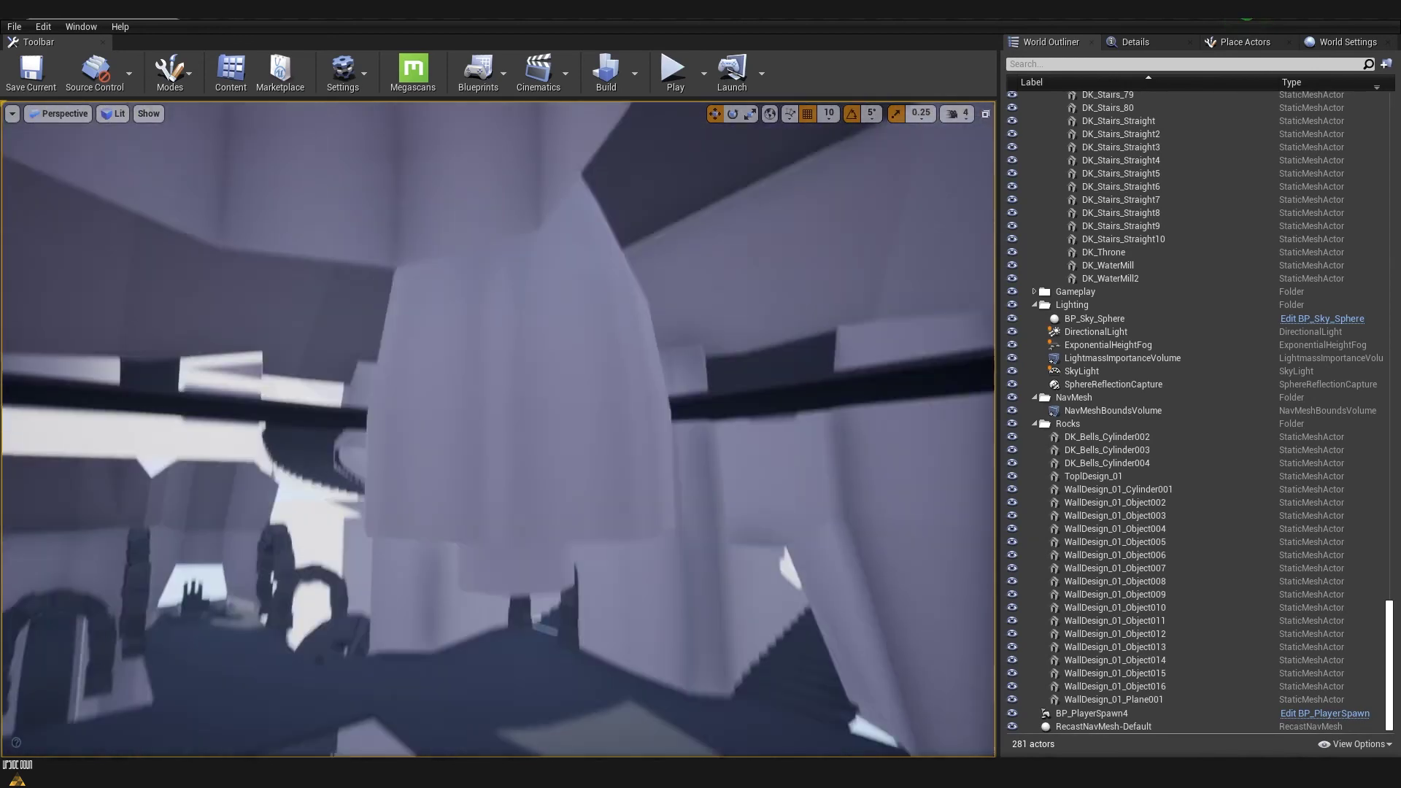
pyautogui.moveTo(515, 397); pyautogui.dragTo(515, 398, button='right')
pyautogui.moveTo(453, 360); pyautogui.dragTo(454, 360, button='right')
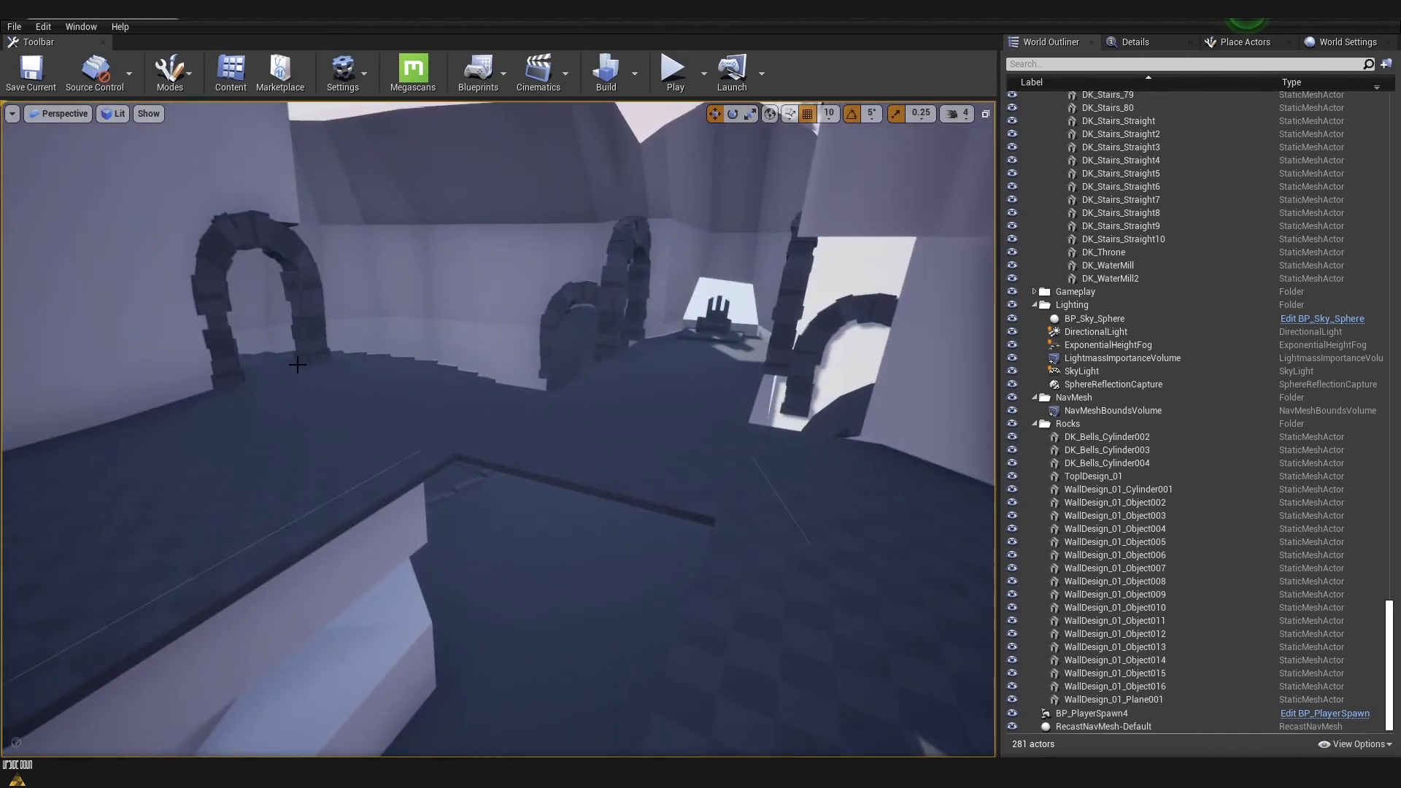
pyautogui.moveTo(493, 546); pyautogui.dragTo(493, 546, button='right')
pyautogui.moveTo(597, 468); pyautogui.dragTo(598, 468, button='right')
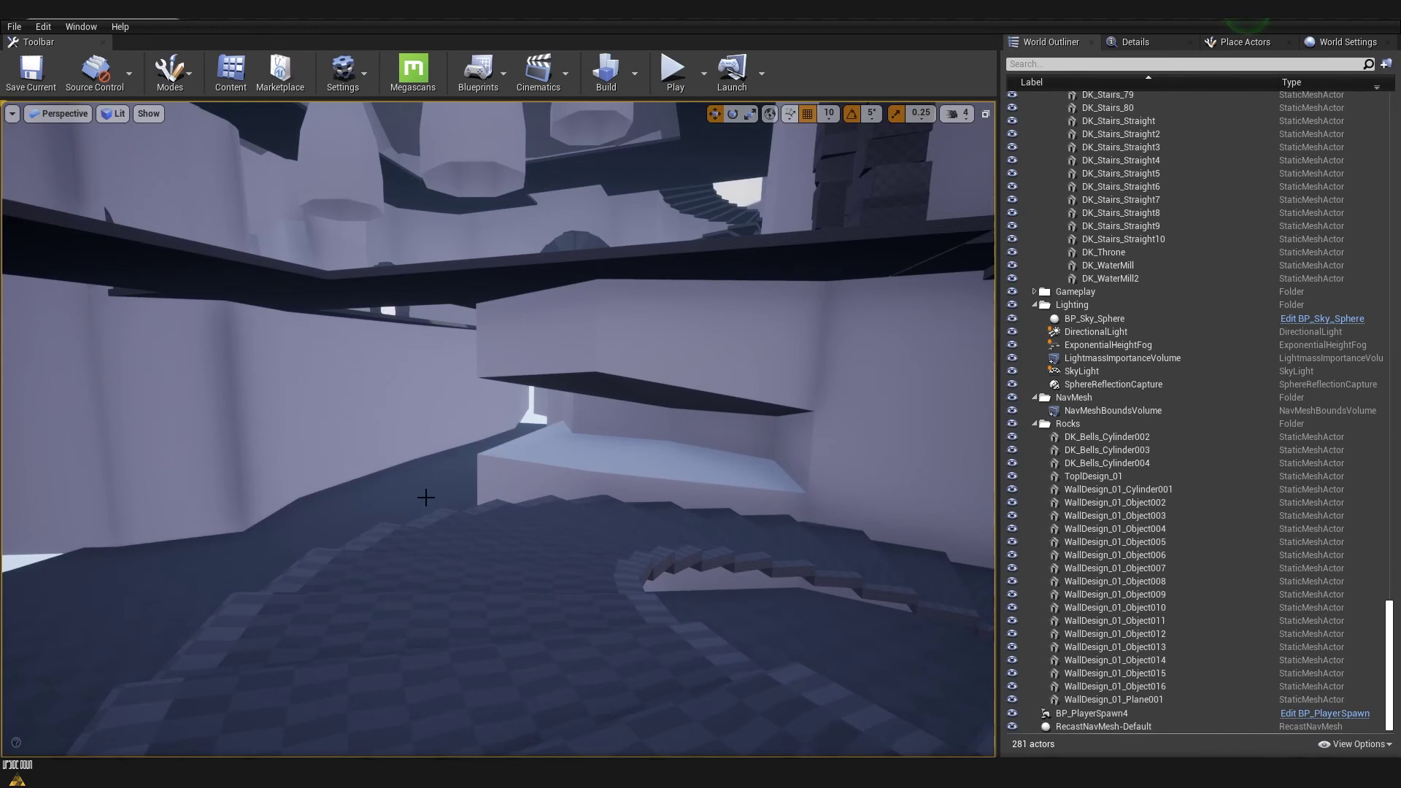
pyautogui.moveTo(426, 497); pyautogui.dragTo(476, 521, button='right')
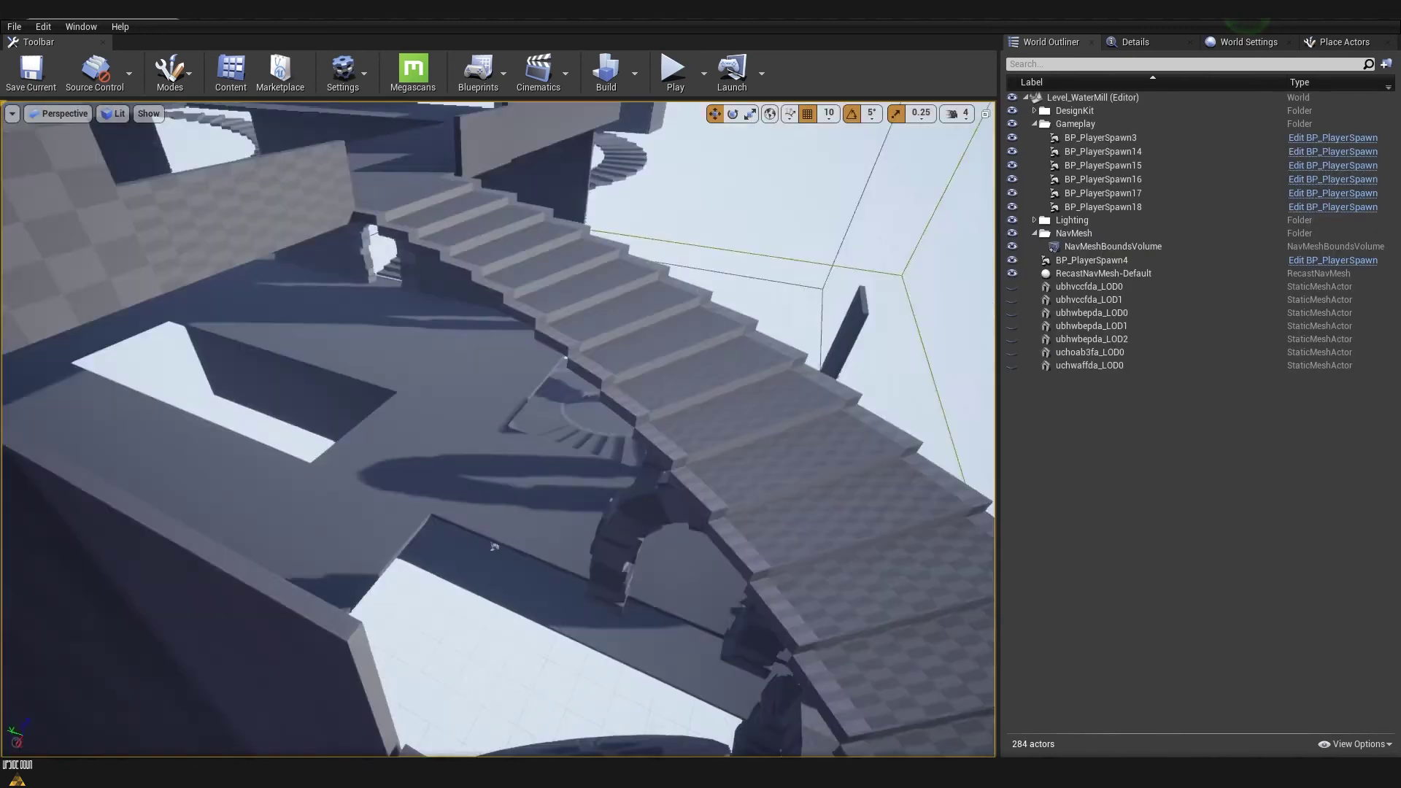
# - Focus on the ubhvccfda_LOD1 cliff rock and duplicate it beside the hall's archways, undoing the last two changes
pyautogui.doubleClick(1051, 299)
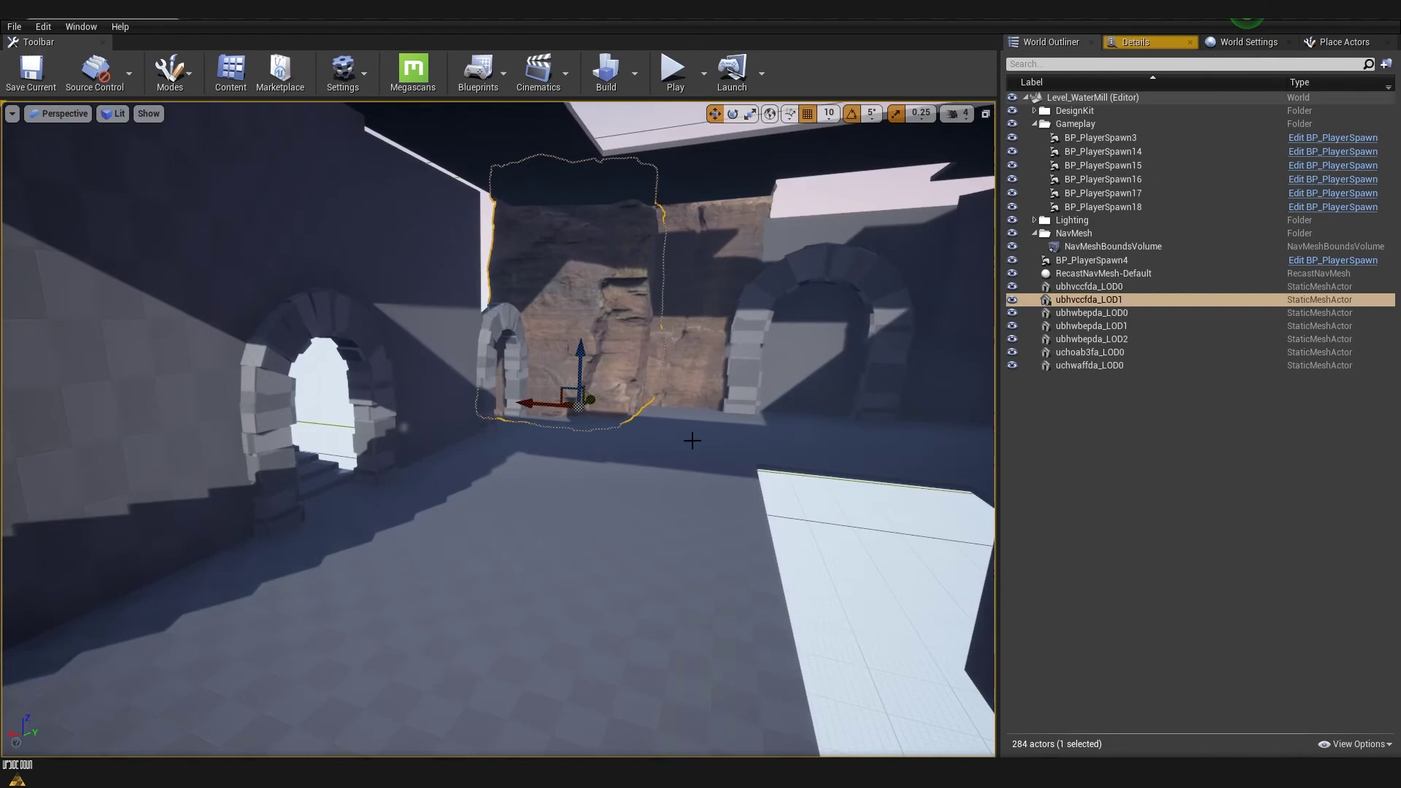
pyautogui.hotkey('ctrl', 'w')
pyautogui.moveTo(692, 441); pyautogui.dragTo(839, 321, button='right')
pyautogui.press('e')
pyautogui.press('w')
pyautogui.hotkey('ctrl', 'w')
pyautogui.hotkey('ctrl', 'z')
pyautogui.hotkey('ctrl', 'z')
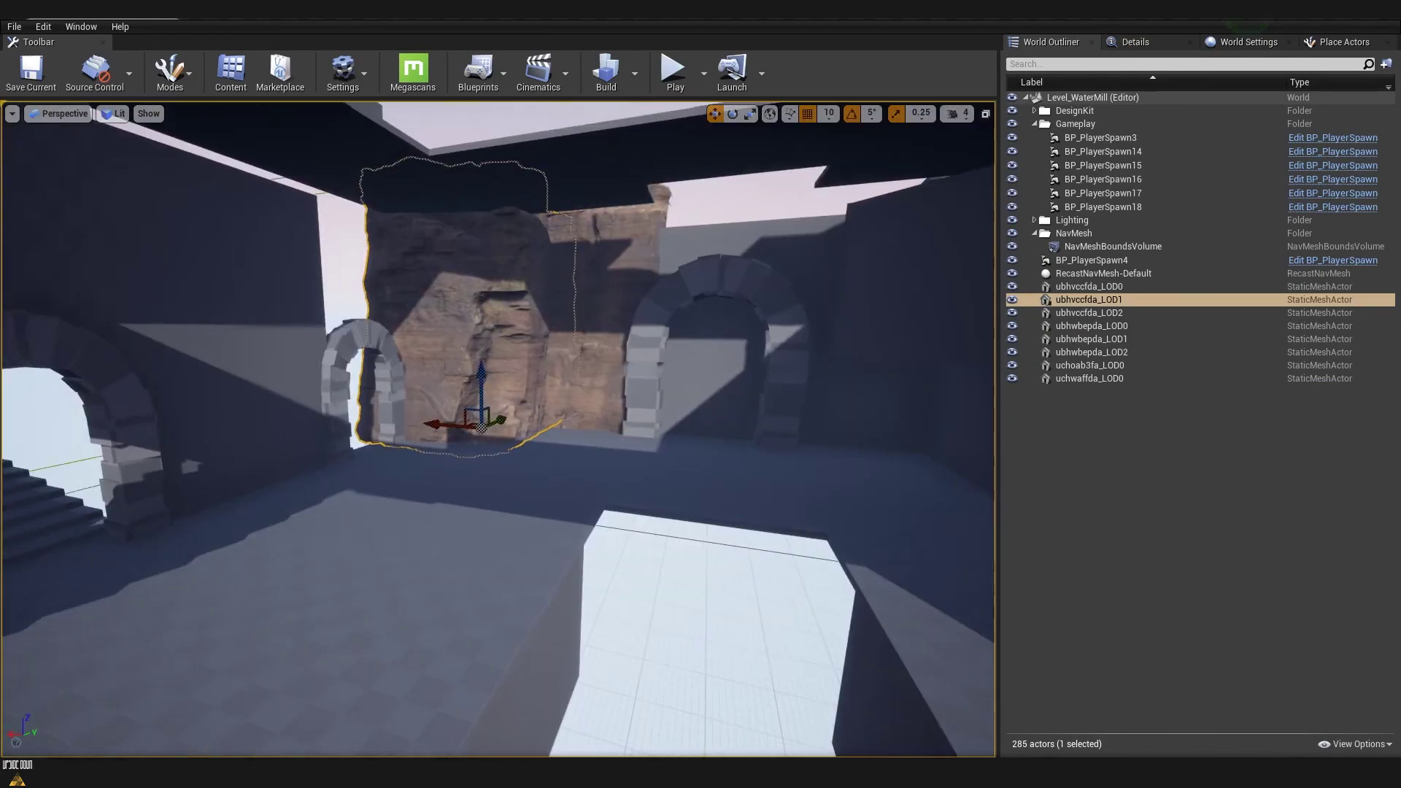
# - Duplicate and rotate further cliff rocks to line the hall's walls around the archways
pyautogui.moveTo(481, 423); pyautogui.dragTo(312, 486, button='right')
pyautogui.hotkey('ctrl', 'y')
pyautogui.press('e')
pyautogui.moveTo(519, 446); pyautogui.dragTo(587, 625, button='right')
pyautogui.hotkey('ctrl', 'w')
pyautogui.press('Escape')
pyautogui.click(587, 625)
pyautogui.hotkey('ctrl', 'w')
pyautogui.press('e')
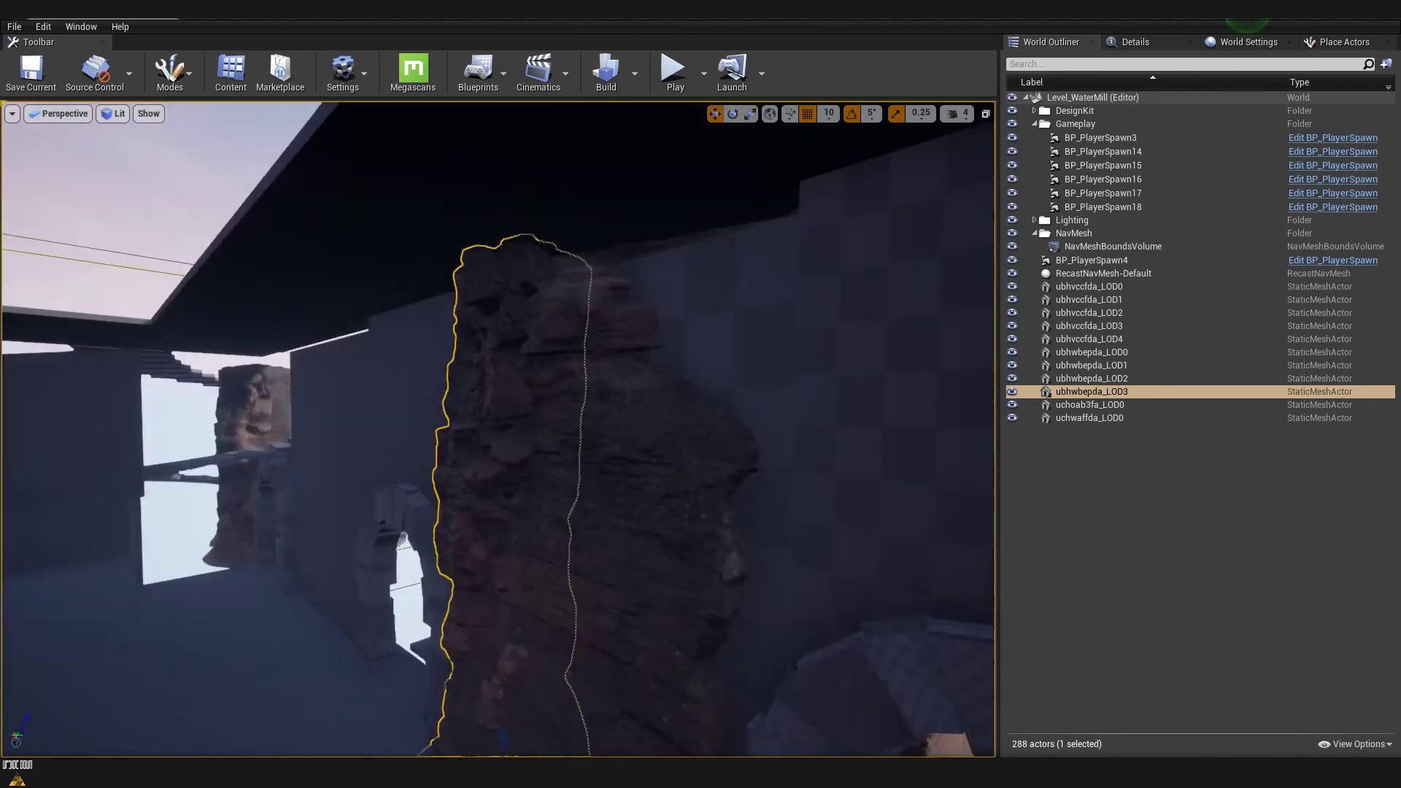
# - Delete the blockout wall beside the stair archway and duplicate a ubhvccfda cliff rock next to that arch
pyautogui.press('Delete')
pyautogui.moveTo(588, 625); pyautogui.dragTo(510, 591, button='right')
pyautogui.press('Escape')
pyautogui.click(423, 486)
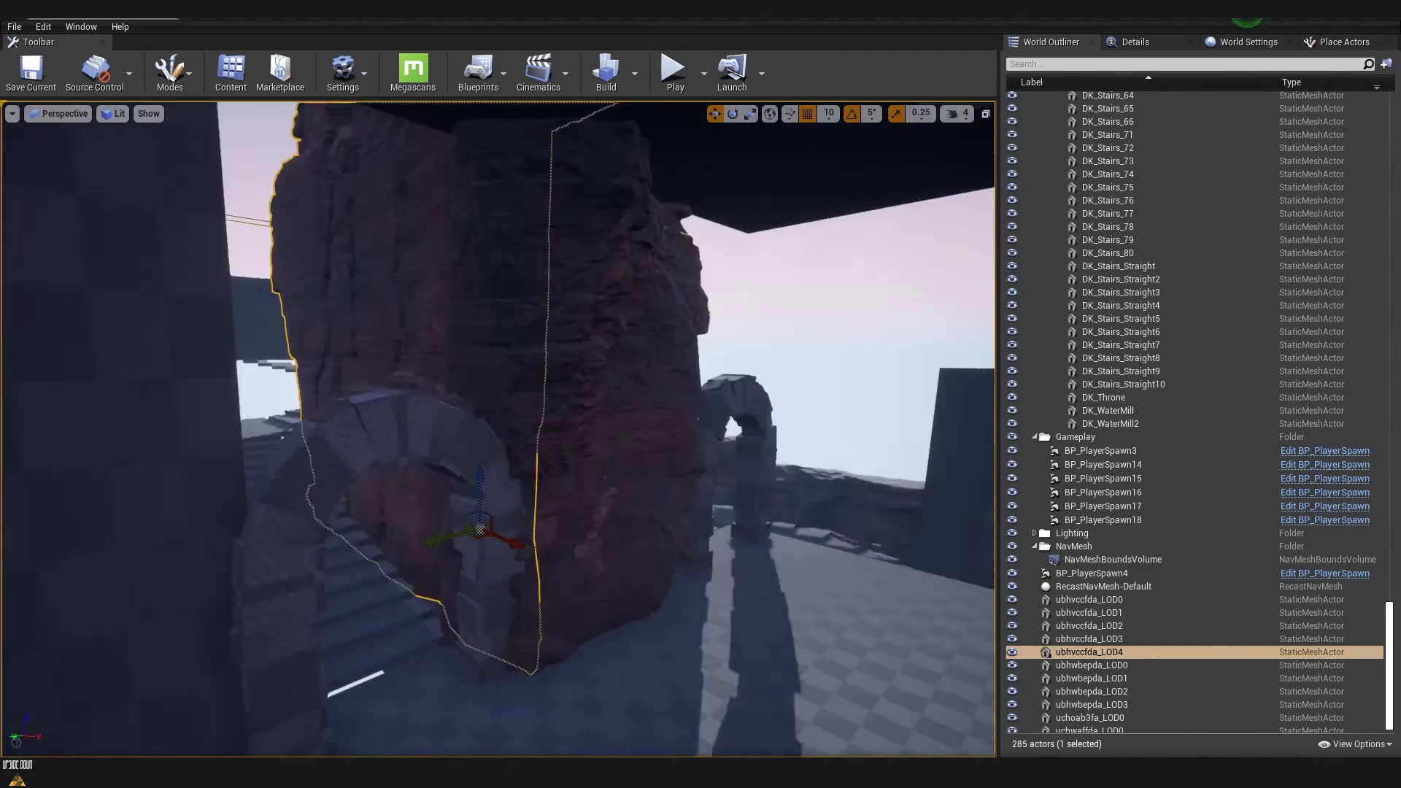
pyautogui.moveTo(482, 525); pyautogui.dragTo(467, 511, button='right')
pyautogui.click(657, 438)
pyautogui.keyDown('alt'); pyautogui.moveTo(540, 496); pyautogui.dragTo(464, 522); pyautogui.keyUp('alt')
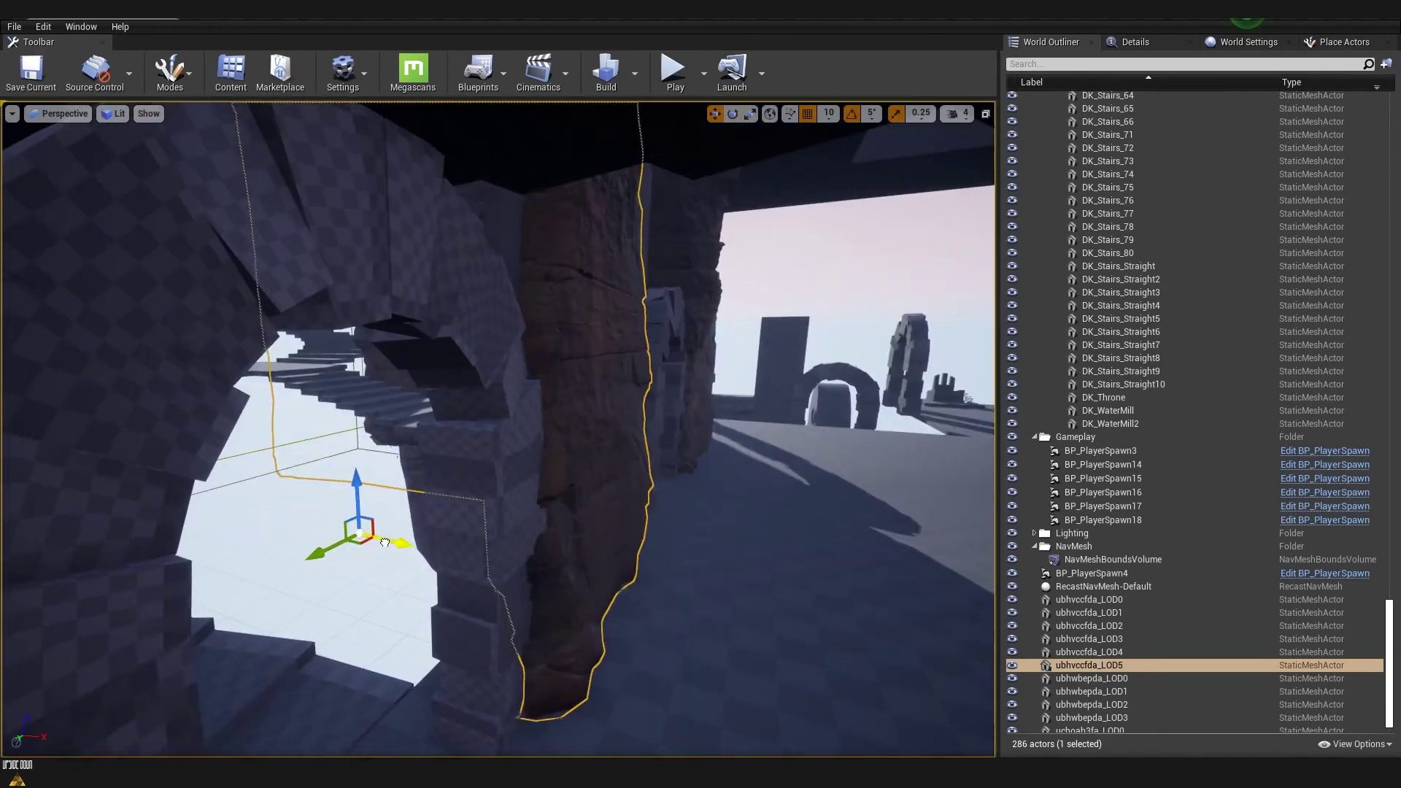
# - Delete the selected piece and place another ubhvccfda cliff copy at the edge of the curved staircase
pyautogui.press('Delete')
pyautogui.moveTo(384, 543); pyautogui.dragTo(384, 543, button='right')
pyautogui.click(585, 476)
pyautogui.keyDown('alt'); pyautogui.moveTo(586, 475); pyautogui.dragTo(600, 483); pyautogui.keyUp('alt')
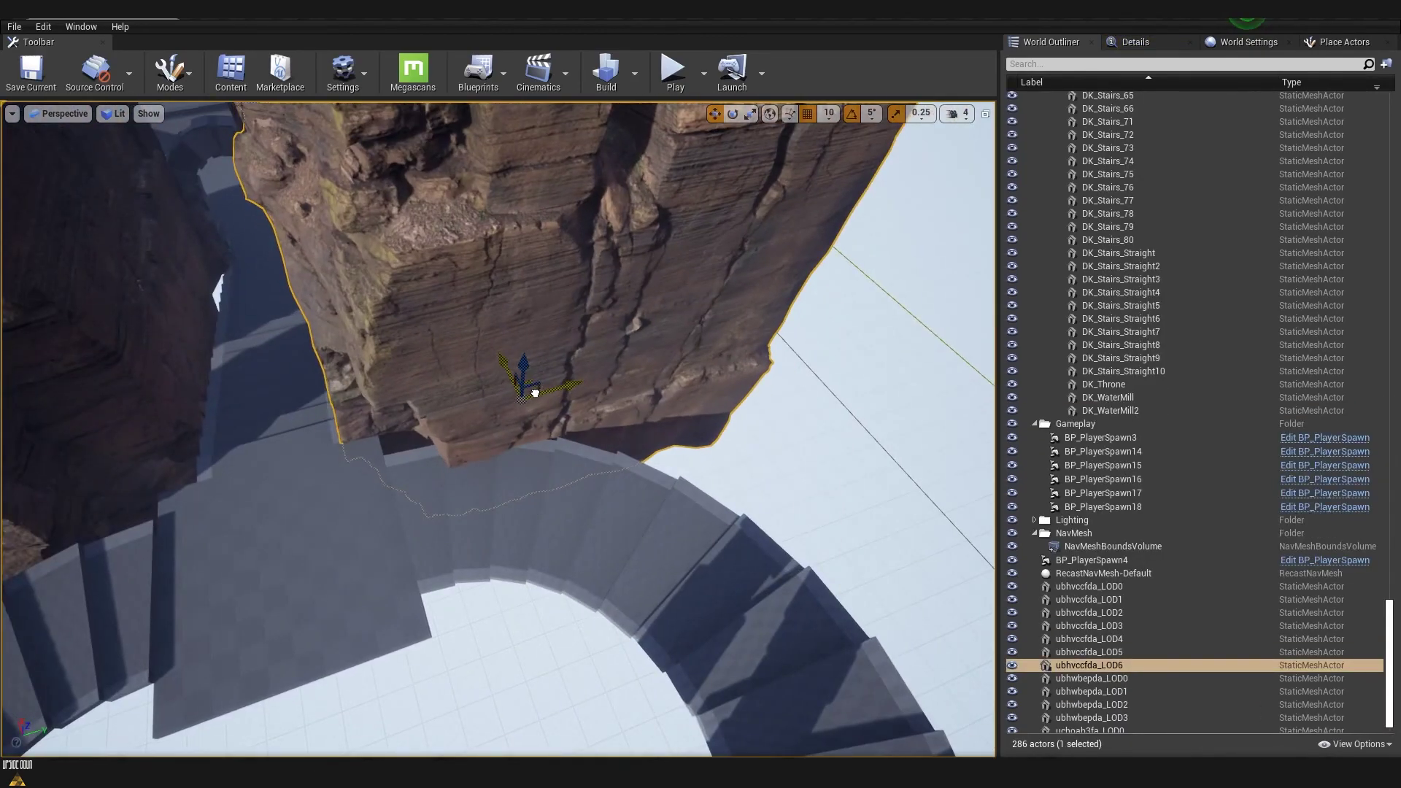
pyautogui.press('Escape')
pyautogui.moveTo(535, 393); pyautogui.dragTo(556, 414, button='right')
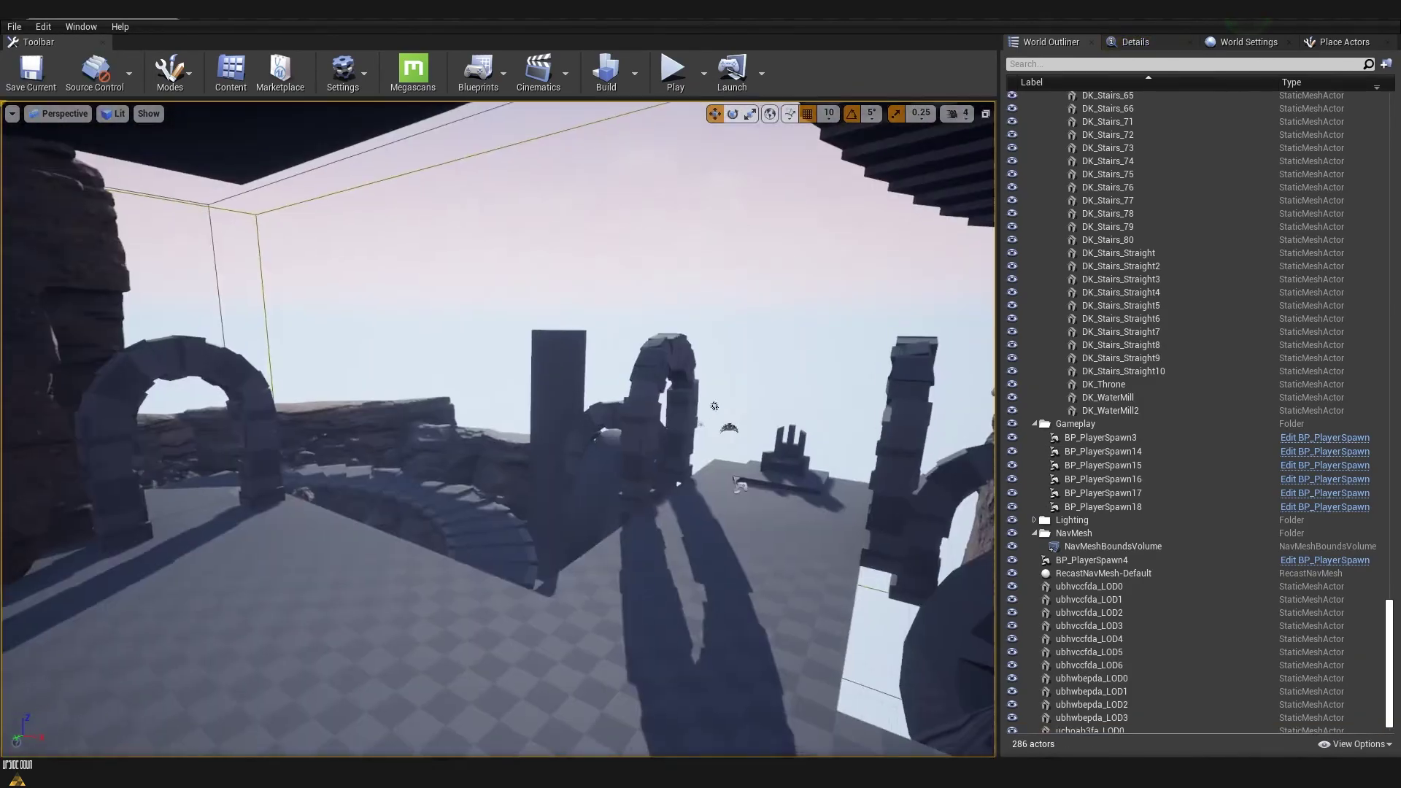
# - Duplicate the ubhvccfda rock from beside the curved stairs and place the copy outside the hall, near the other boulders
pyautogui.moveTo(714, 406); pyautogui.dragTo(715, 406, button='right')
pyautogui.click(430, 383)
pyautogui.keyDown('alt'); pyautogui.moveTo(429, 383); pyautogui.dragTo(429, 383); pyautogui.keyUp('alt')
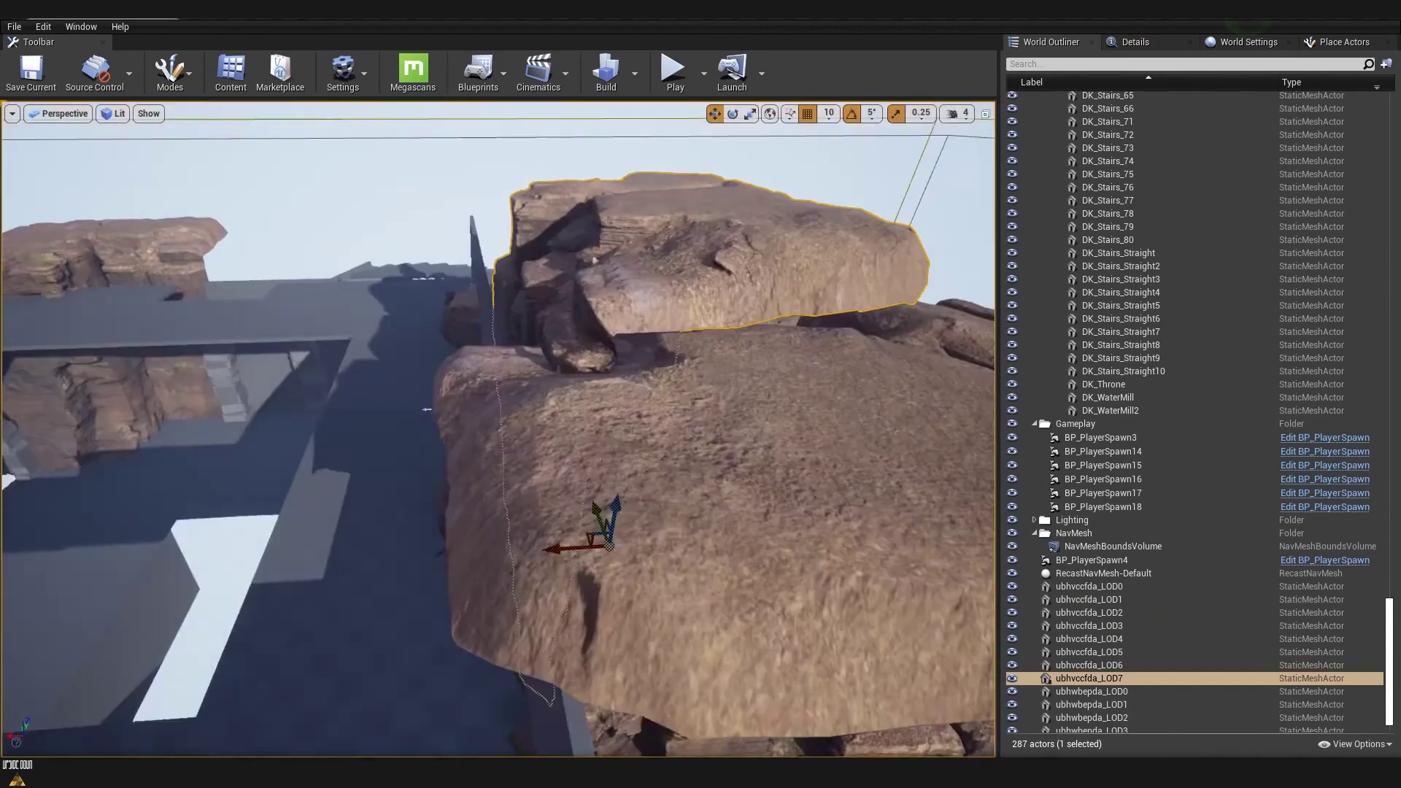
pyautogui.moveTo(427, 410); pyautogui.dragTo(427, 410, button='right')
pyautogui.press('Escape')
# - Line the rectangular floor opening with duplicated uchoab3fa rocks, rotating the newest copy to follow the opening's edge
pyautogui.moveTo(168, 528); pyautogui.dragTo(168, 528, button='right')
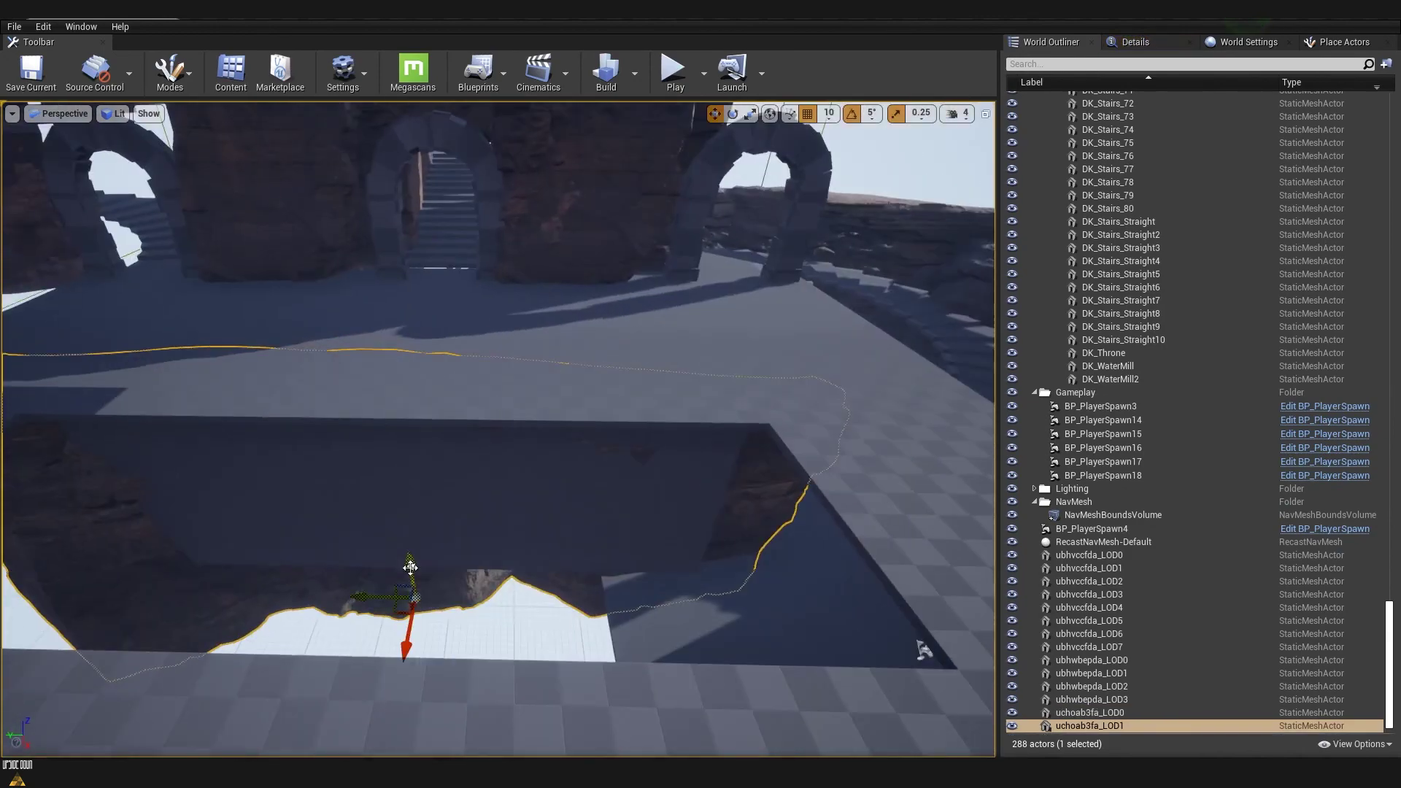
pyautogui.moveTo(366, 579); pyautogui.dragTo(367, 580, button='right')
pyautogui.press('e')
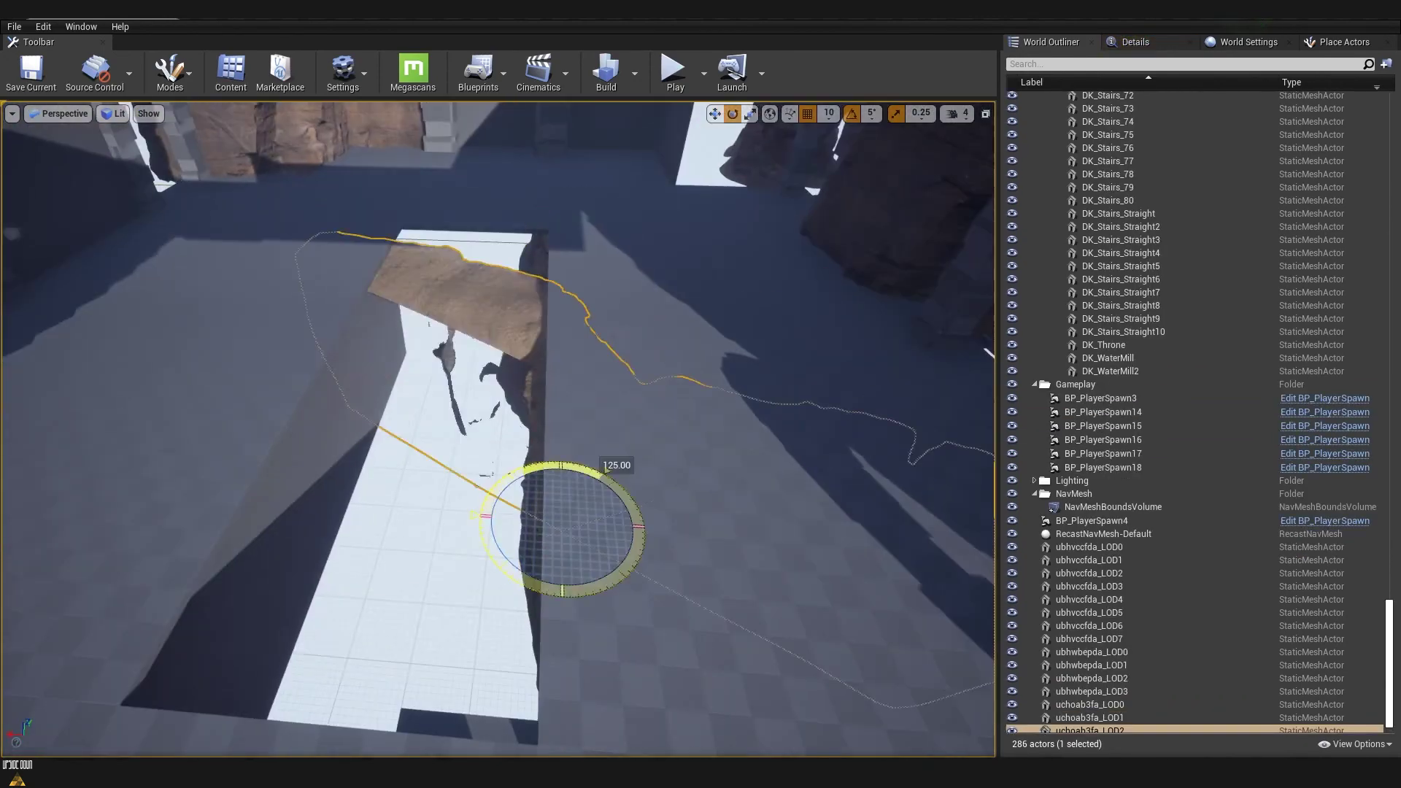
pyautogui.moveTo(640, 639); pyautogui.dragTo(640, 639, button='right')
# - Fill the remaining wall stretches around the hall with more duplicated cliff rocks and a checkered blockout panel
pyautogui.click(475, 303)
pyautogui.moveTo(307, 519); pyautogui.dragTo(429, 262, button='right')
pyautogui.moveTo(399, 467); pyautogui.dragTo(400, 468, button='right')
pyautogui.moveTo(549, 385); pyautogui.dragTo(549, 385, button='right')
pyautogui.hotkey('ctrl', 'w')
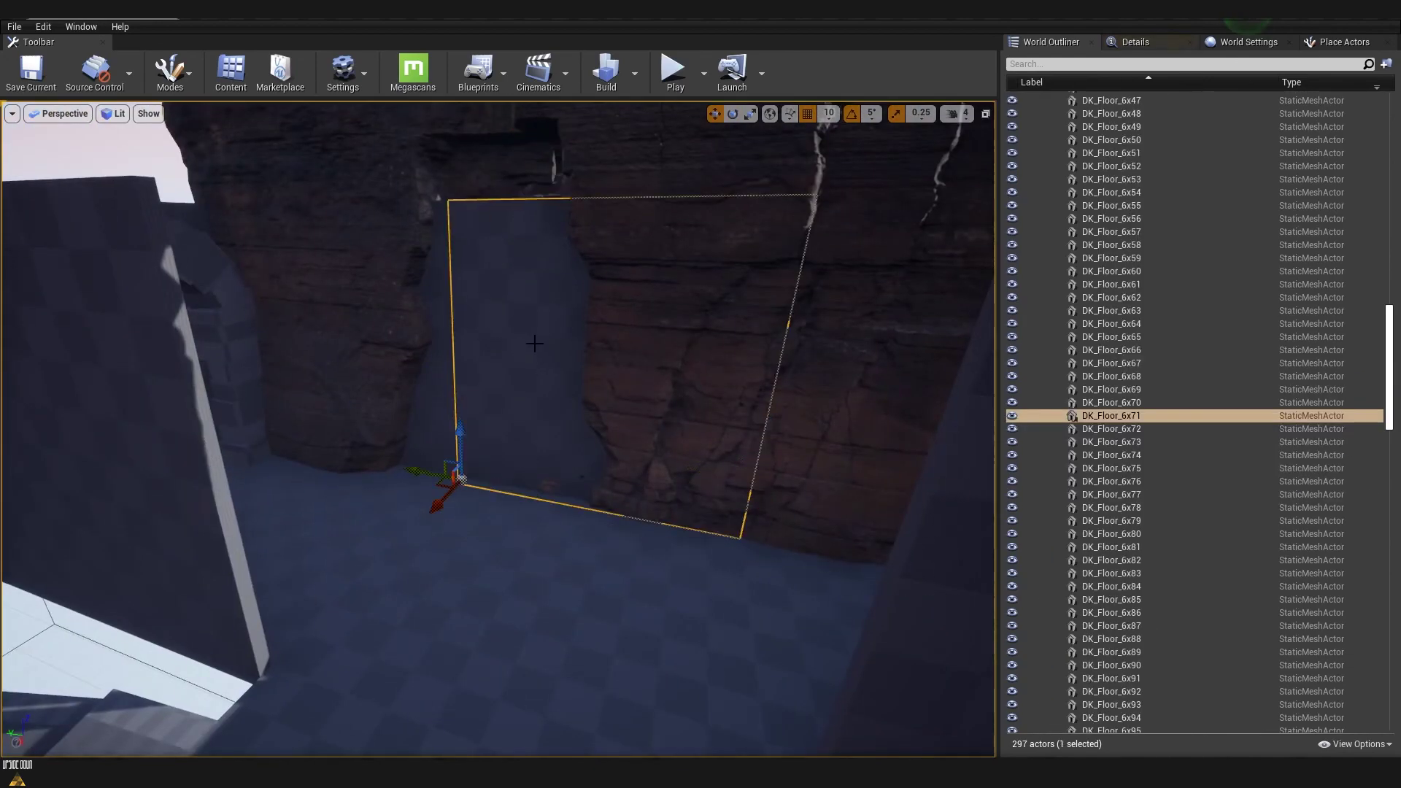
# - Set the red value of MM_MidGray's color constant to 0.5 and assign the material to all 18 selected rock meshes
pyautogui.moveTo(676, 317); pyautogui.dragTo(675, 317, button='right')
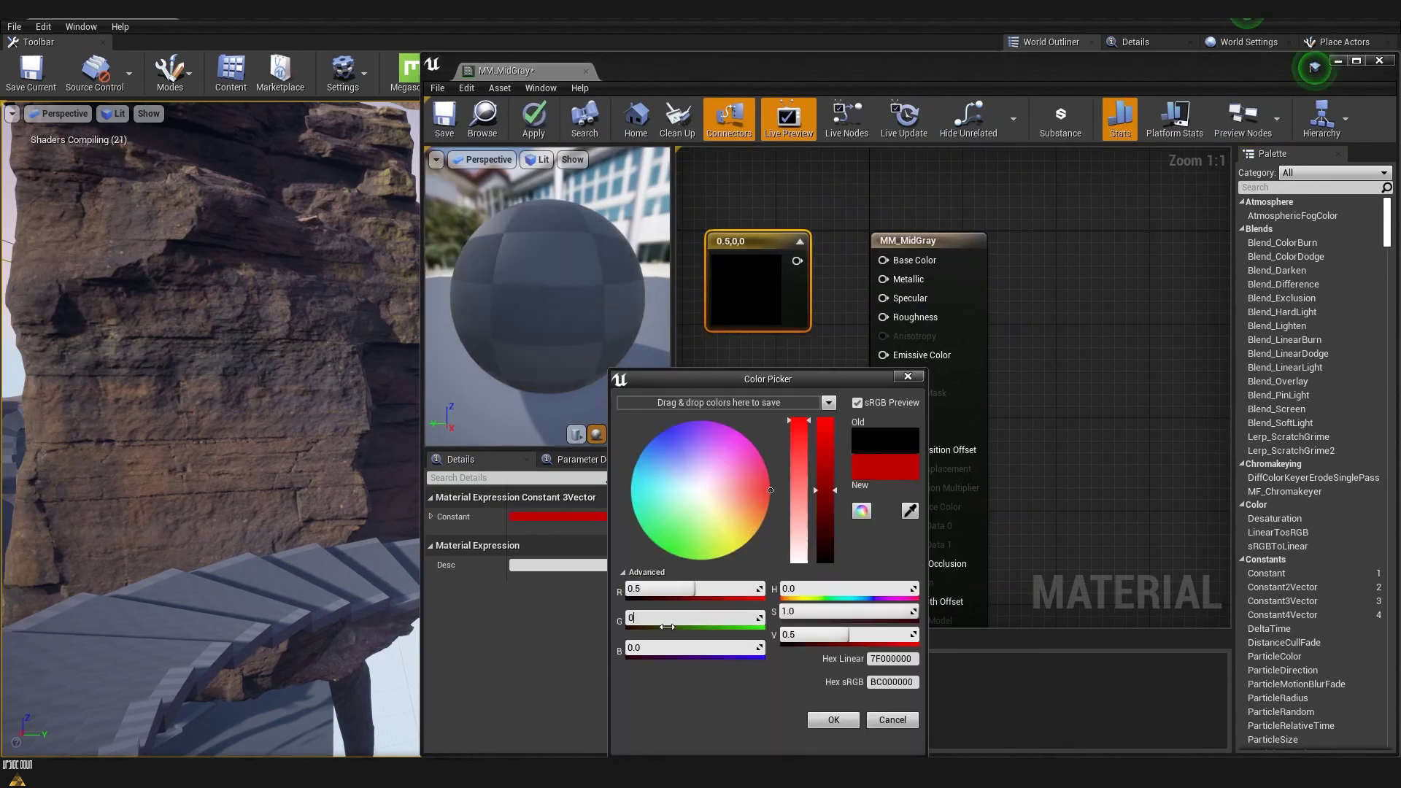
pyautogui.press('Escape')
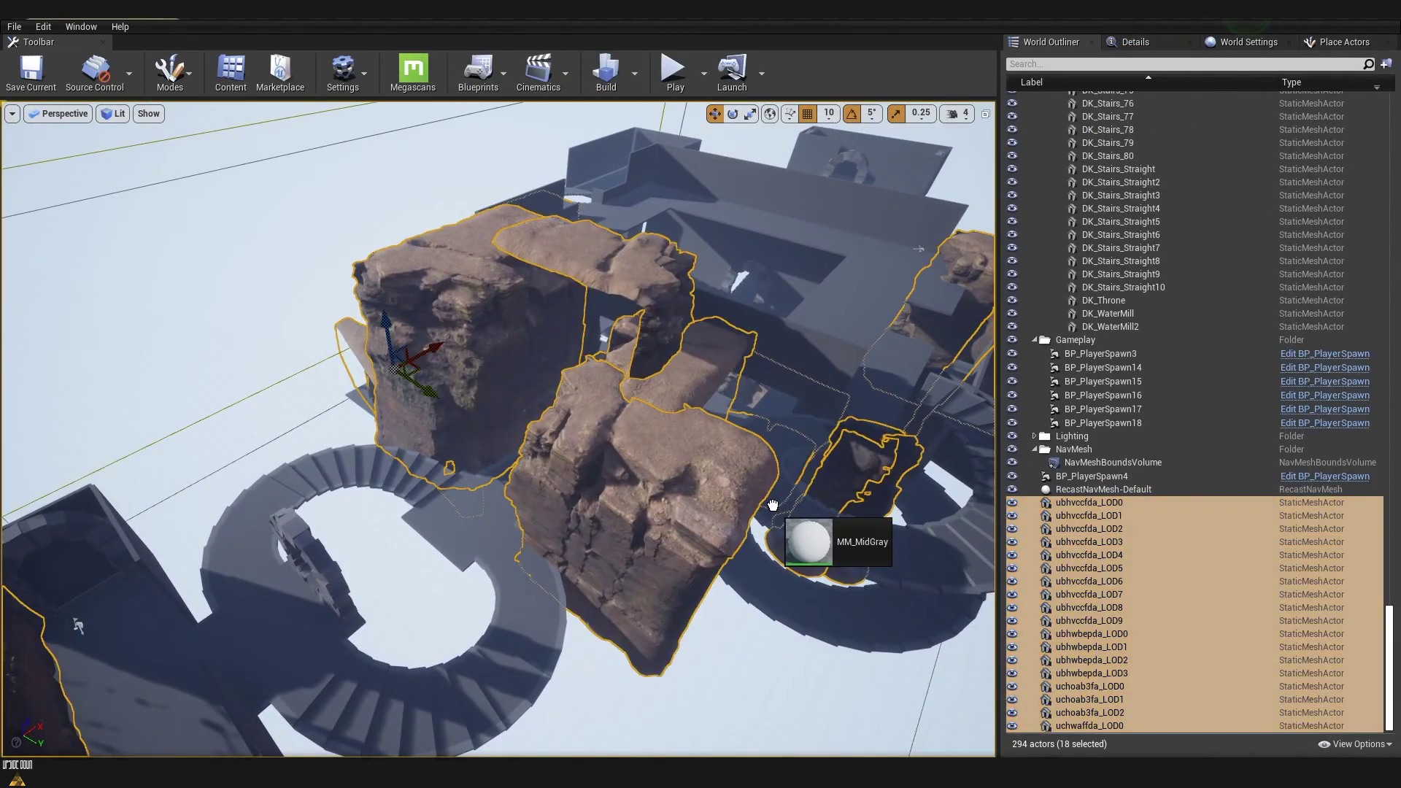
pyautogui.moveTo(813, 548); pyautogui.dragTo(642, 467)
pyautogui.click(1136, 41)
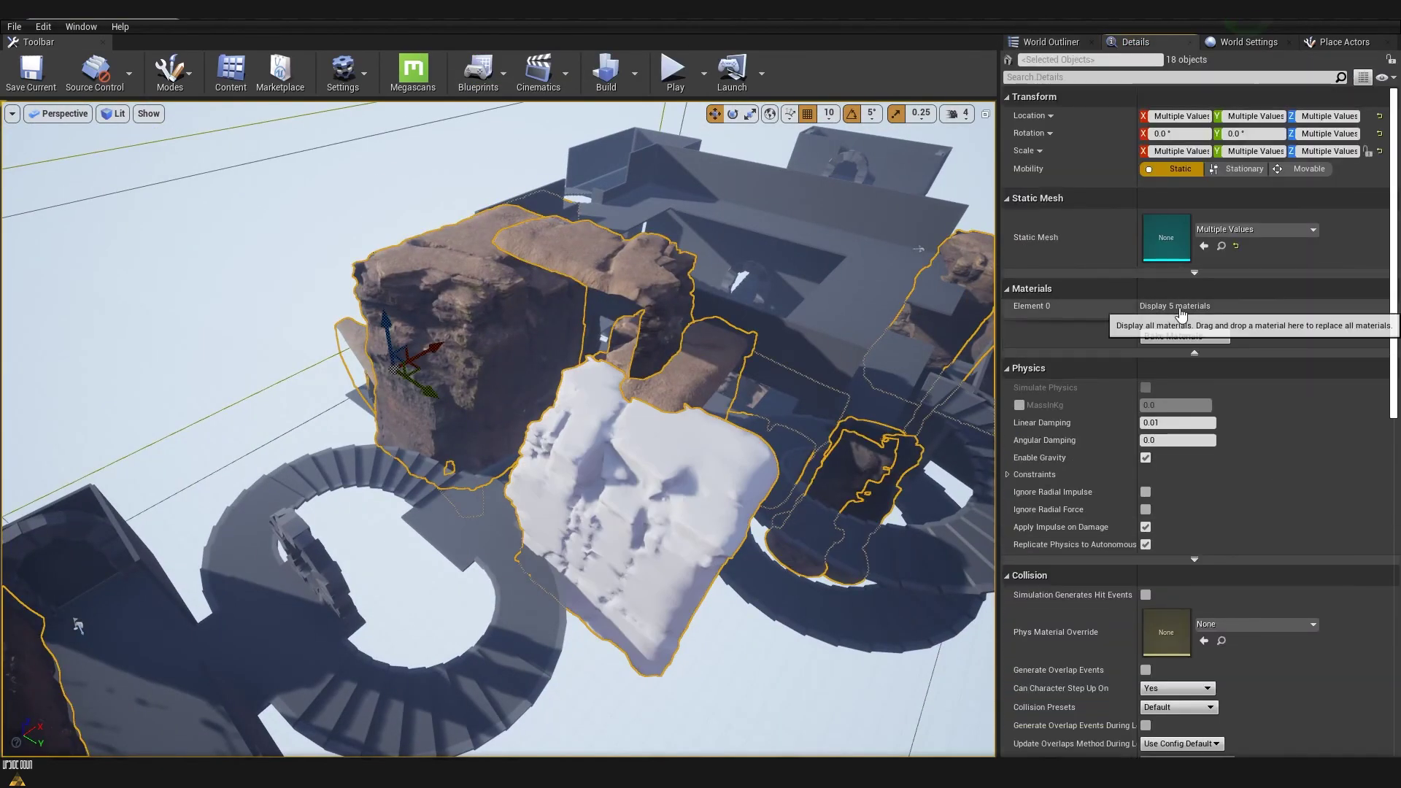
pyautogui.click(1180, 307)
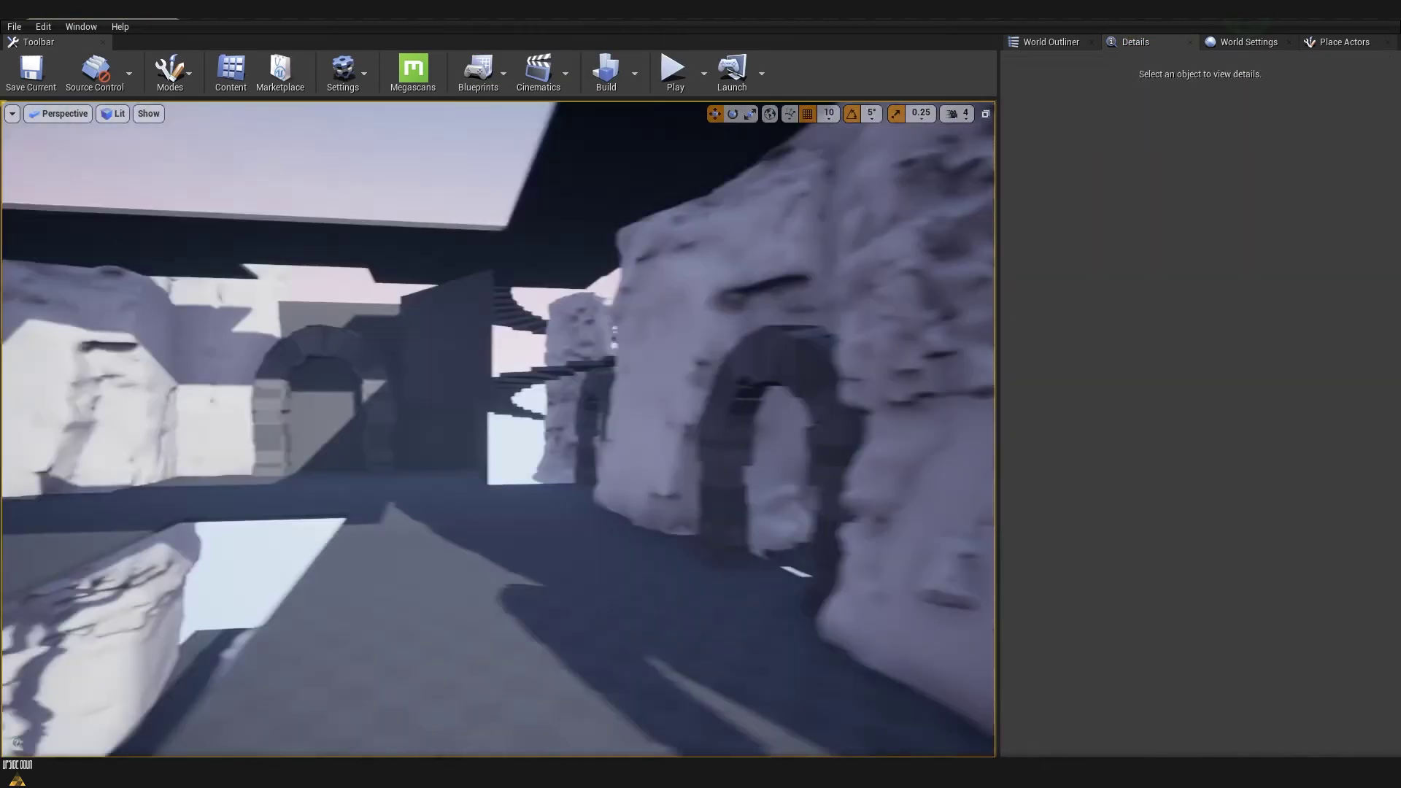
# - Select the ubhvccfda rock meshes and replace their plain material with a textured rock material
pyautogui.moveTo(467, 372); pyautogui.dragTo(467, 372, button='right')
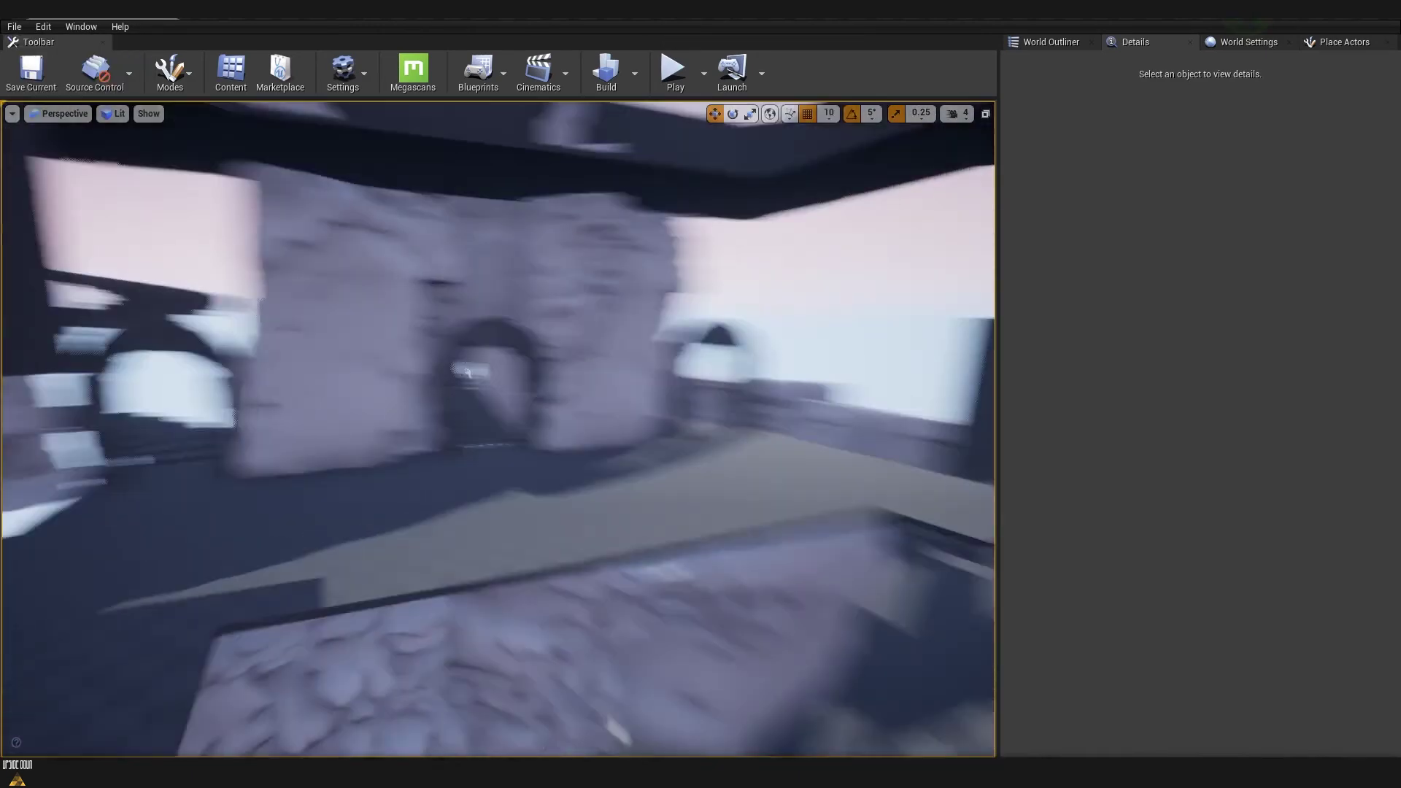
pyautogui.click(605, 70)
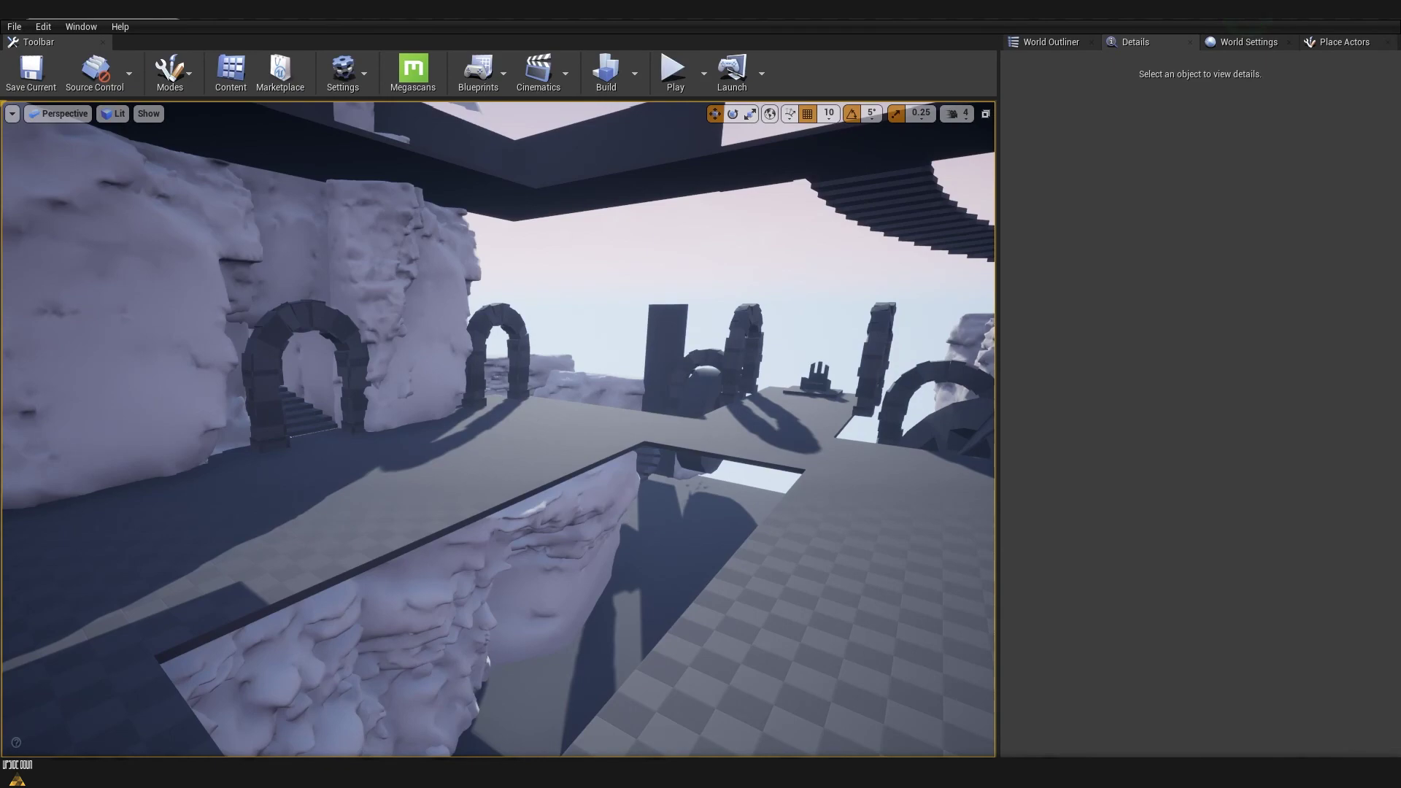
pyautogui.moveTo(601, 425); pyautogui.dragTo(601, 425, button='right')
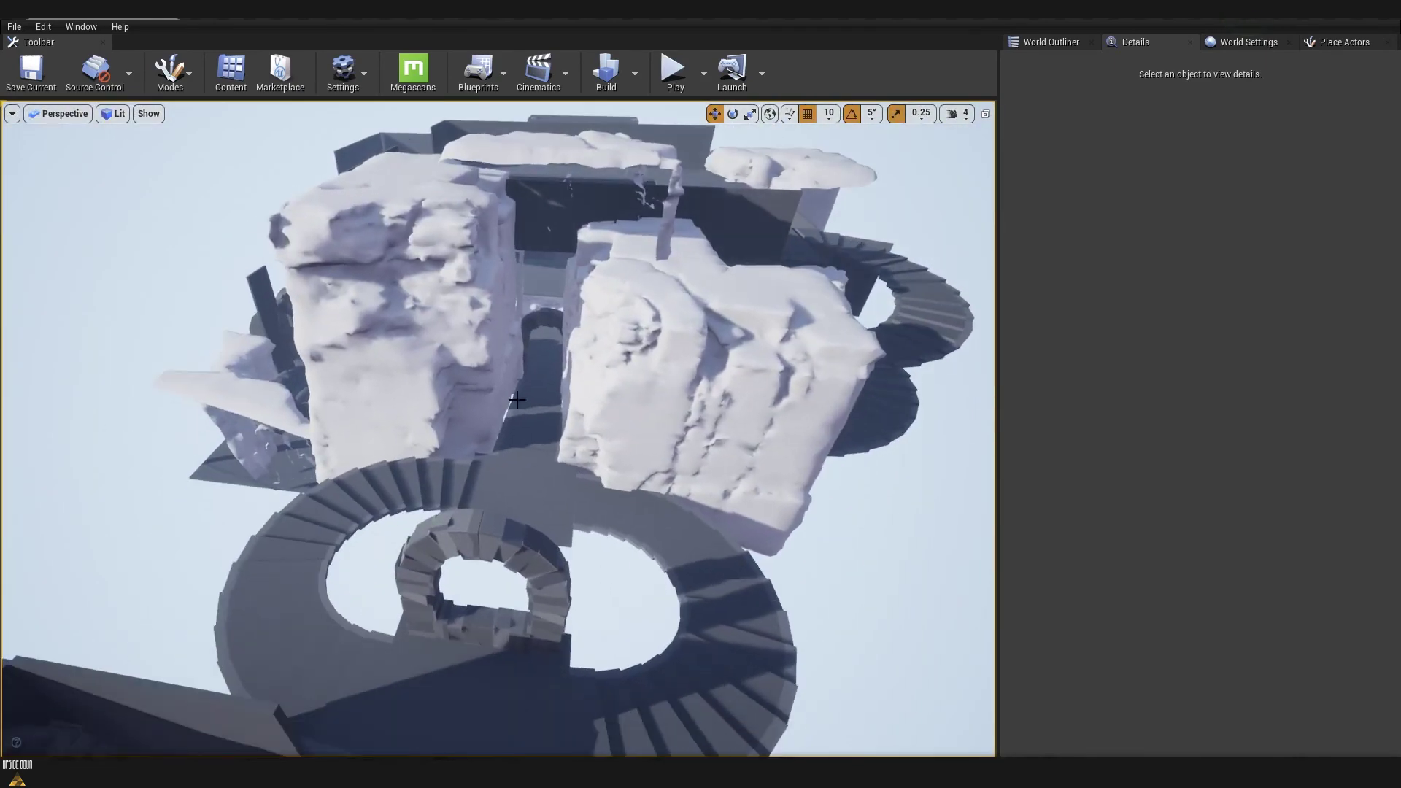
pyautogui.click(1052, 43)
pyautogui.doubleClick(1089, 502)
pyautogui.keyDown('shift'); pyautogui.click(1088, 620); pyautogui.keyUp('shift')
pyautogui.press('f')
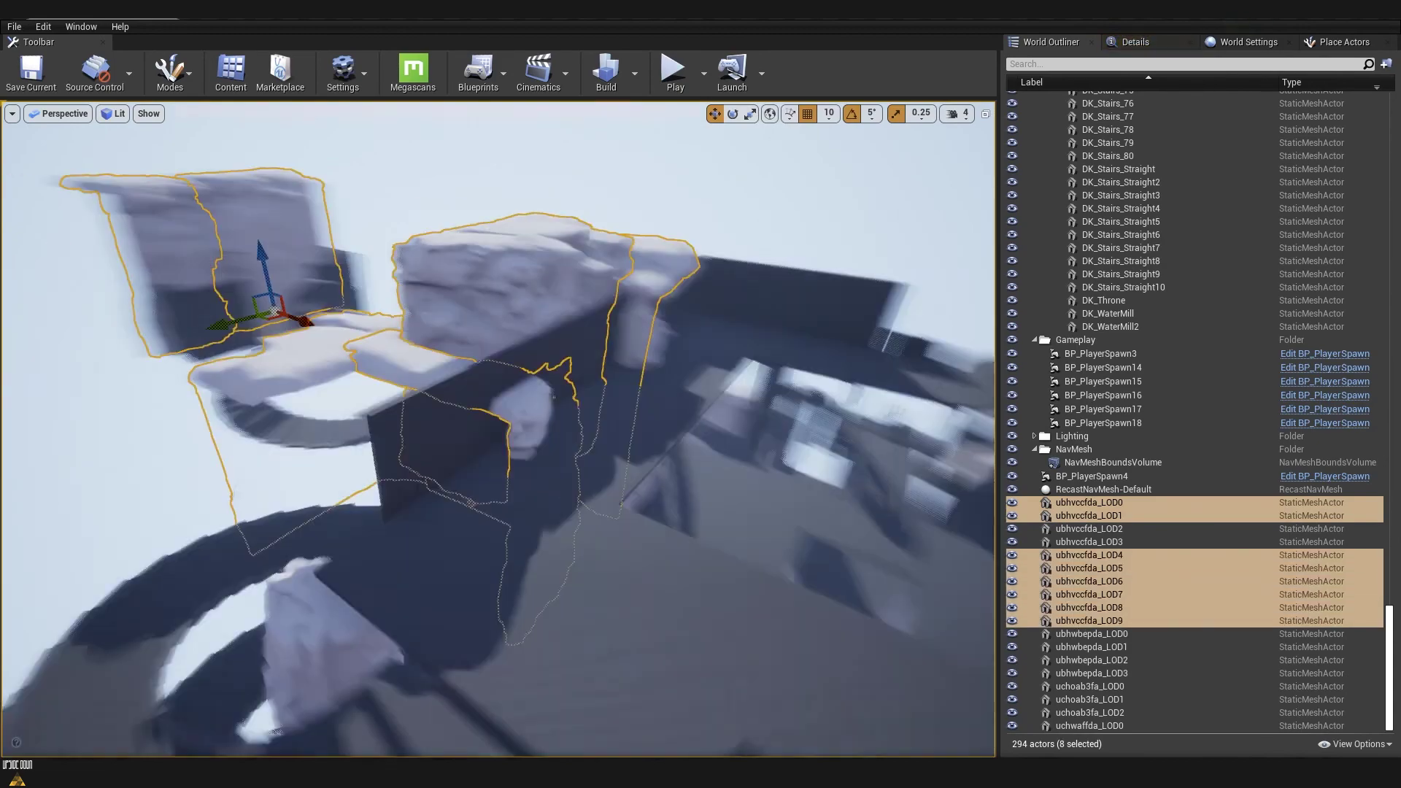
pyautogui.click(1135, 42)
pyautogui.moveTo(499, 431); pyautogui.dragTo(498, 431, button='right')
pyautogui.press('Escape')
pyautogui.click(13, 26)
pyautogui.click(42, 153)
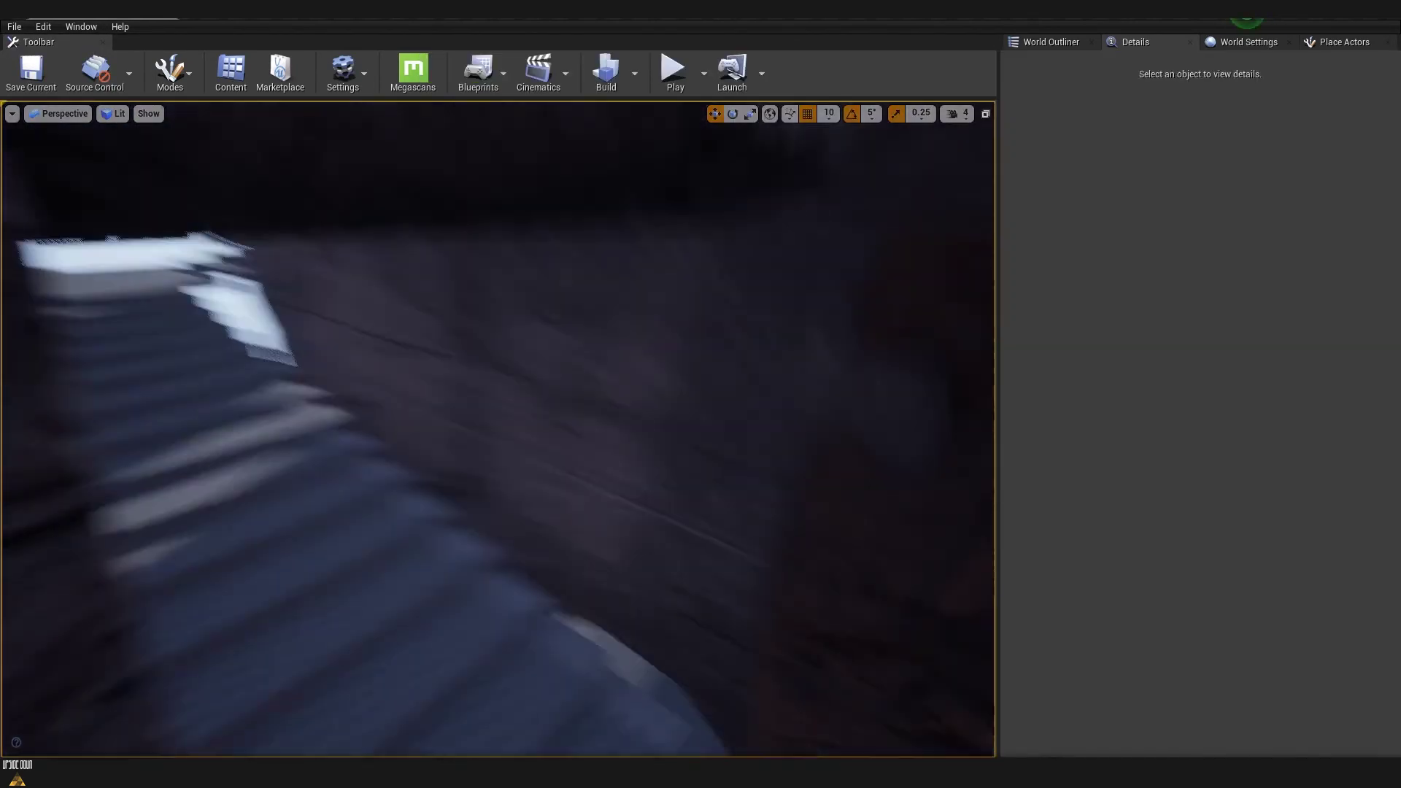
# - Place the uboxeeada_LOD0 cliff rock over the wall beside the stair archway at X 1640, Y 470, Z 20, scaled to 7.75
pyautogui.moveTo(499, 431); pyautogui.dragTo(498, 431, button='right')
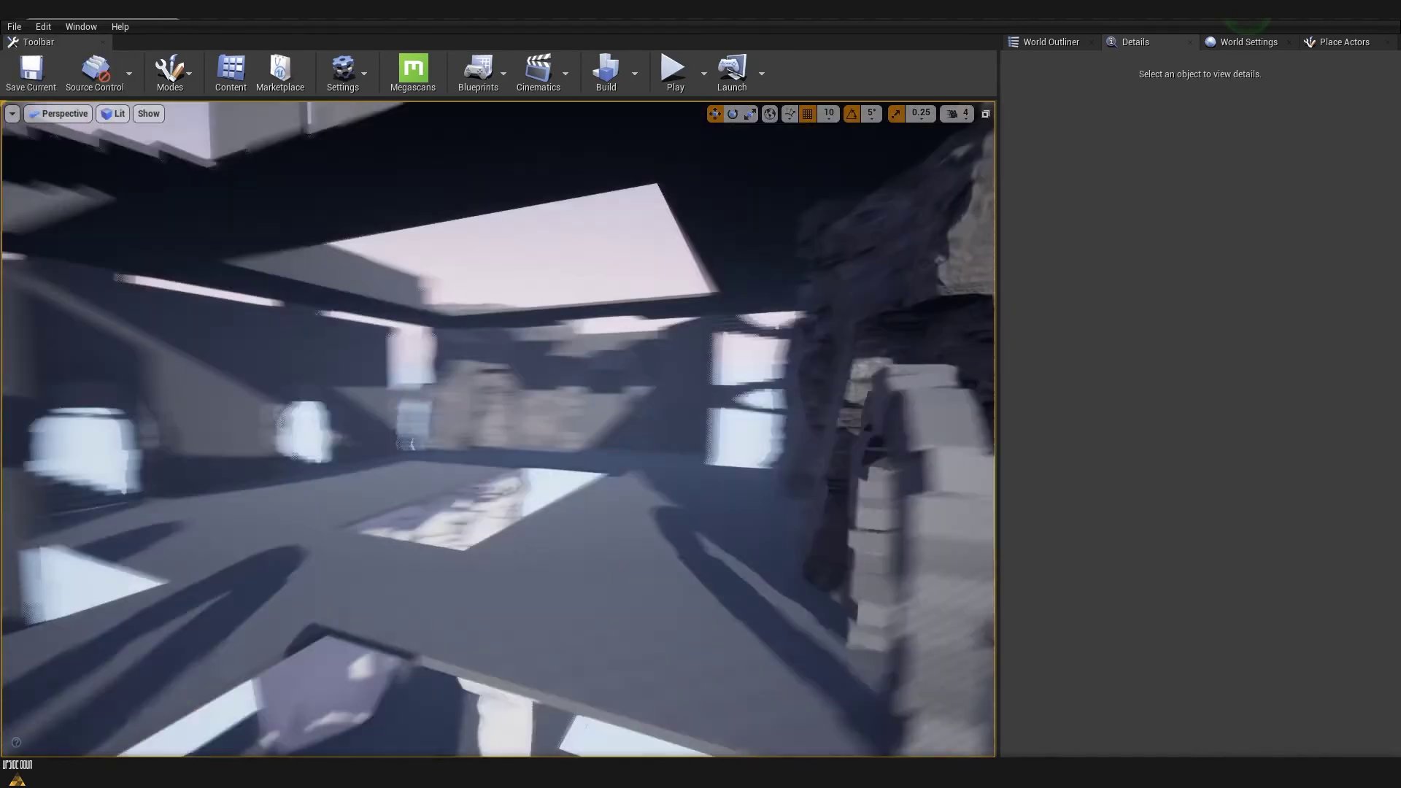
pyautogui.moveTo(411, 443); pyautogui.dragTo(411, 443, button='right')
pyautogui.click(291, 341)
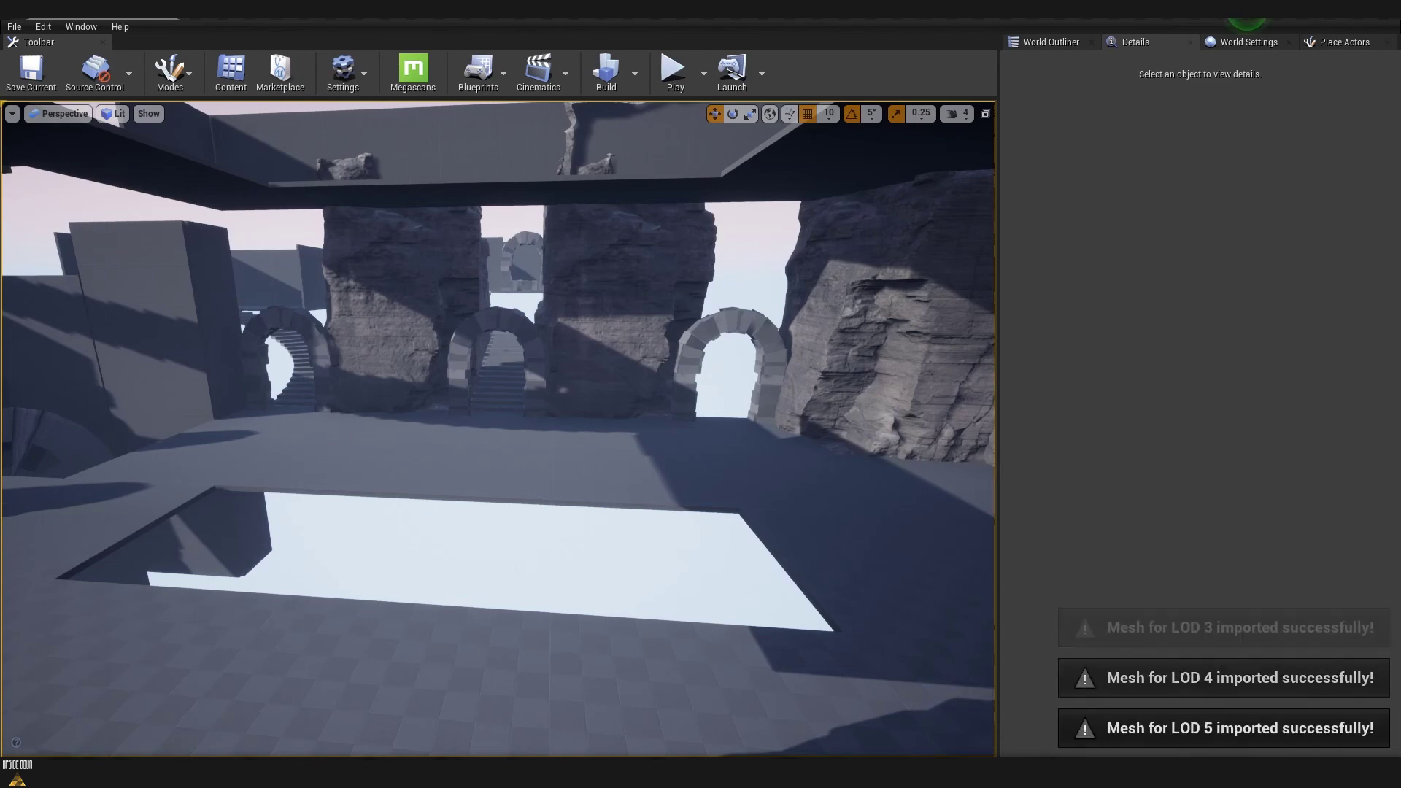
pyautogui.moveTo(497, 431); pyautogui.dragTo(540, 427, button='right')
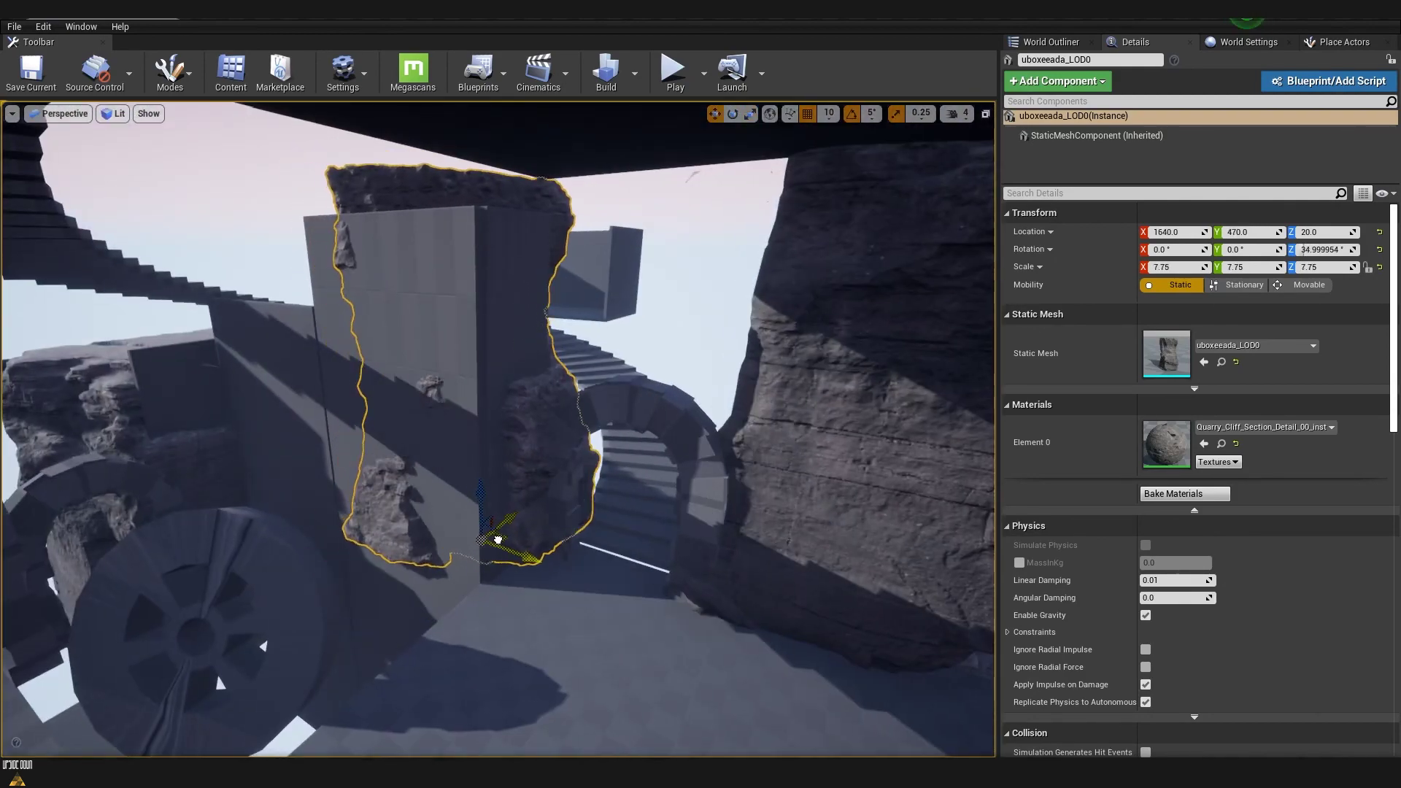
pyautogui.press('Escape')
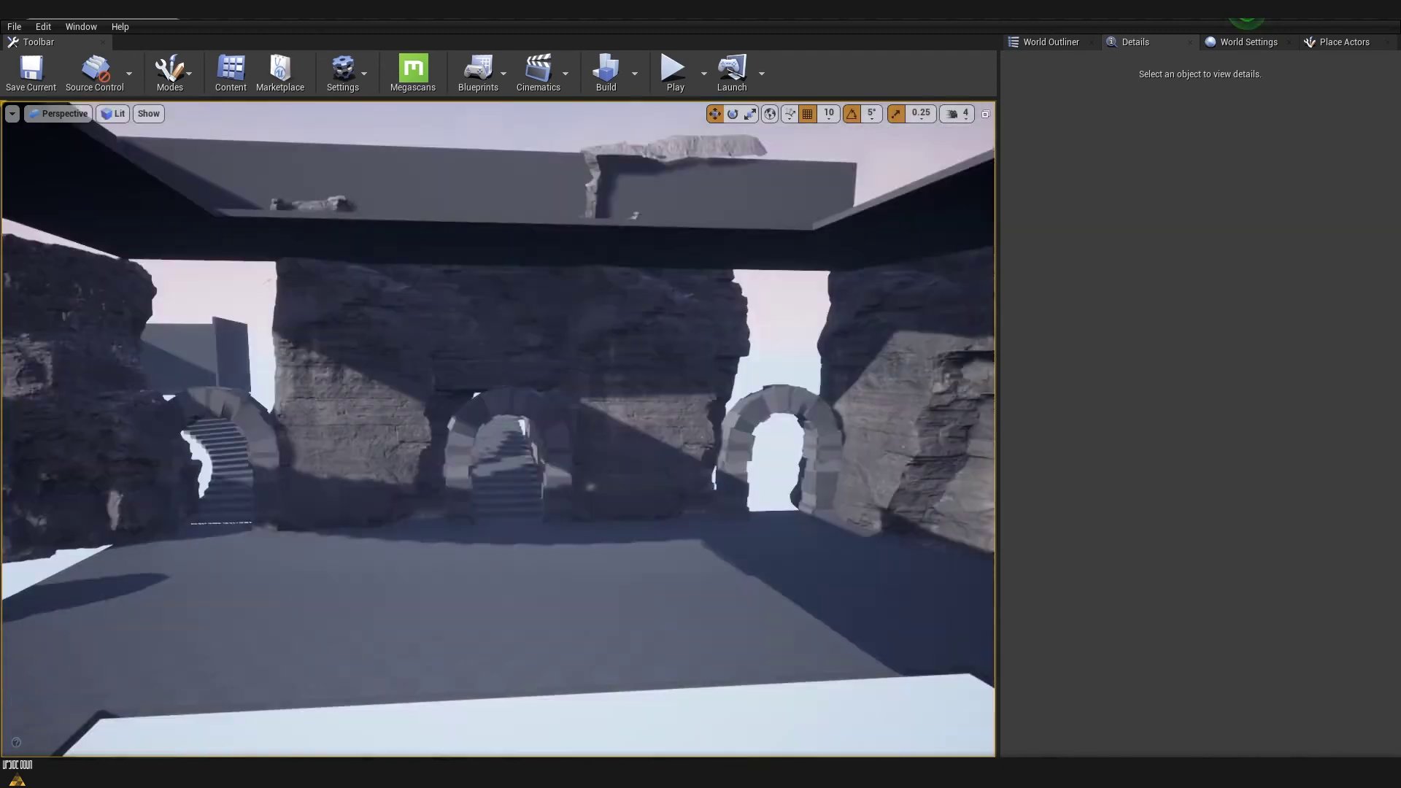
# - Save the level and place the ubotbfjda_LOD0 cliff rock above the corner archway at X 1790, Y 3310, Z 340, rotated 100° and scaled to 3
pyautogui.hotkey('ctrl', 's')
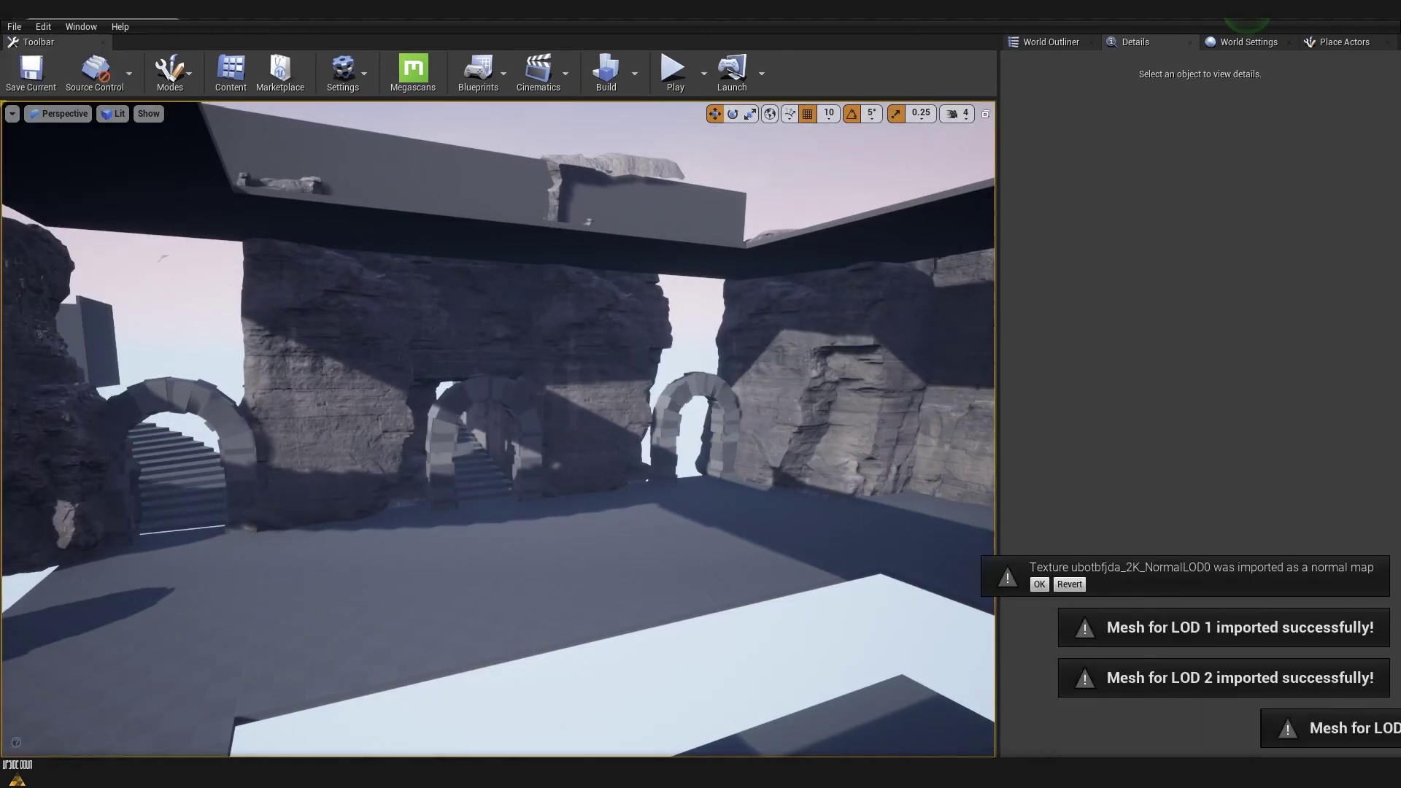
pyautogui.moveTo(438, 487); pyautogui.dragTo(467, 487, button='right')
pyautogui.moveTo(511, 432)
pyautogui.mouseDown(button='right')
pyautogui.moveTo(540, 438)
pyautogui.moveTo(511, 434)
pyautogui.moveTo(496, 409)
pyautogui.moveTo(525, 423)
pyautogui.mouseUp(button='right')
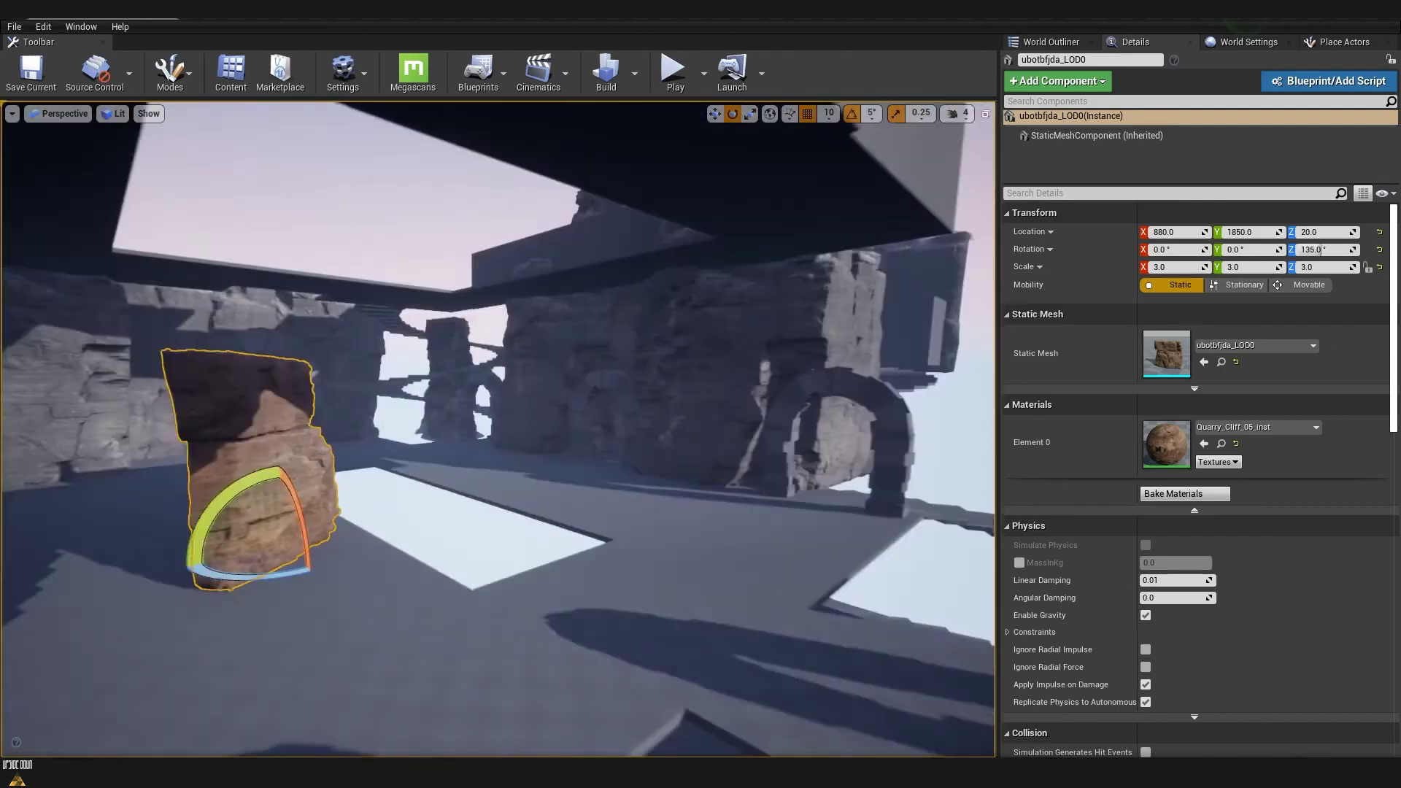
pyautogui.moveTo(511, 423); pyautogui.dragTo(526, 427, button='right')
pyautogui.moveTo(423, 416); pyautogui.dragTo(729, 469)
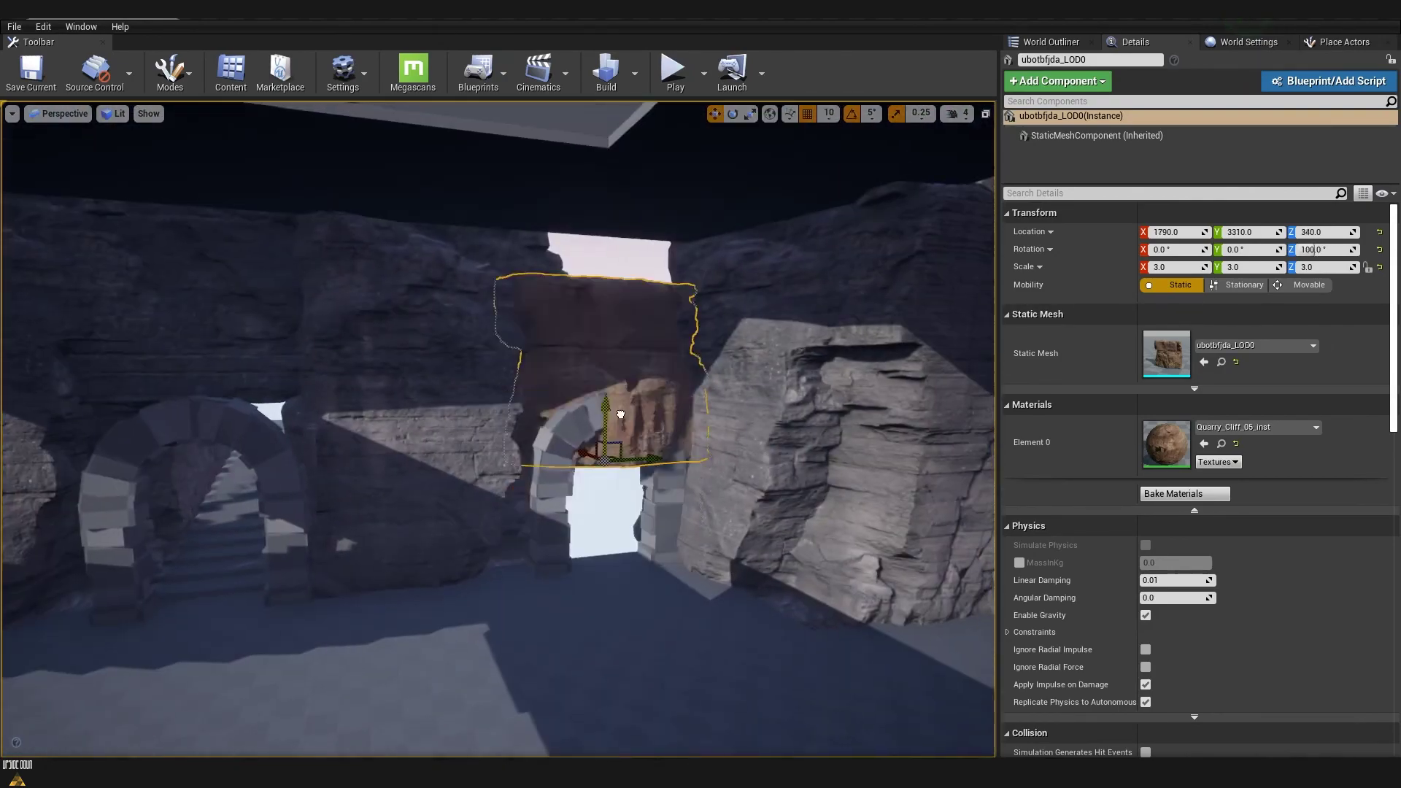
pyautogui.moveTo(621, 415); pyautogui.dragTo(620, 414, button='right')
pyautogui.press('Escape')
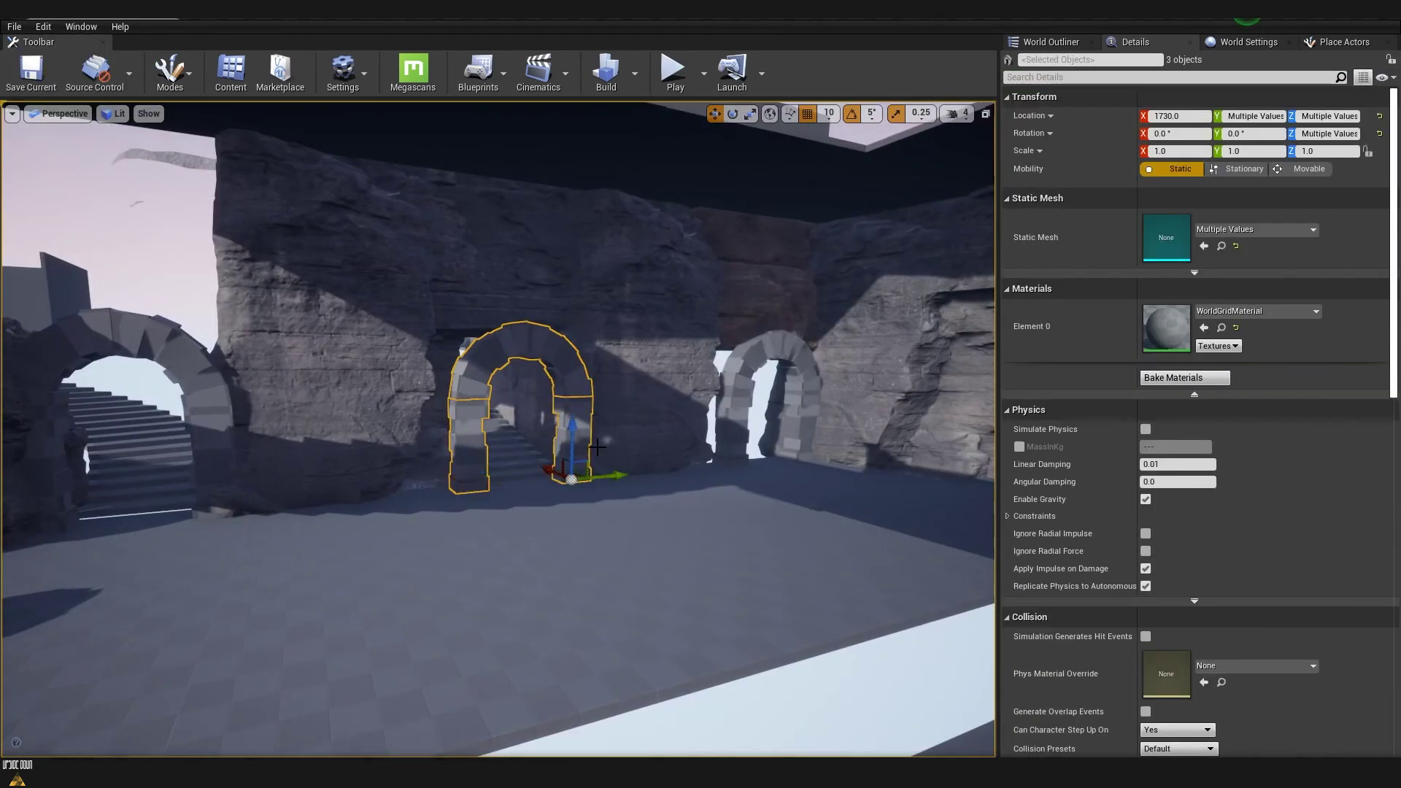
pyautogui.scroll(3, 605, 462)
pyautogui.moveTo(604, 461); pyautogui.dragTo(605, 461, button='right')
pyautogui.press('Escape')
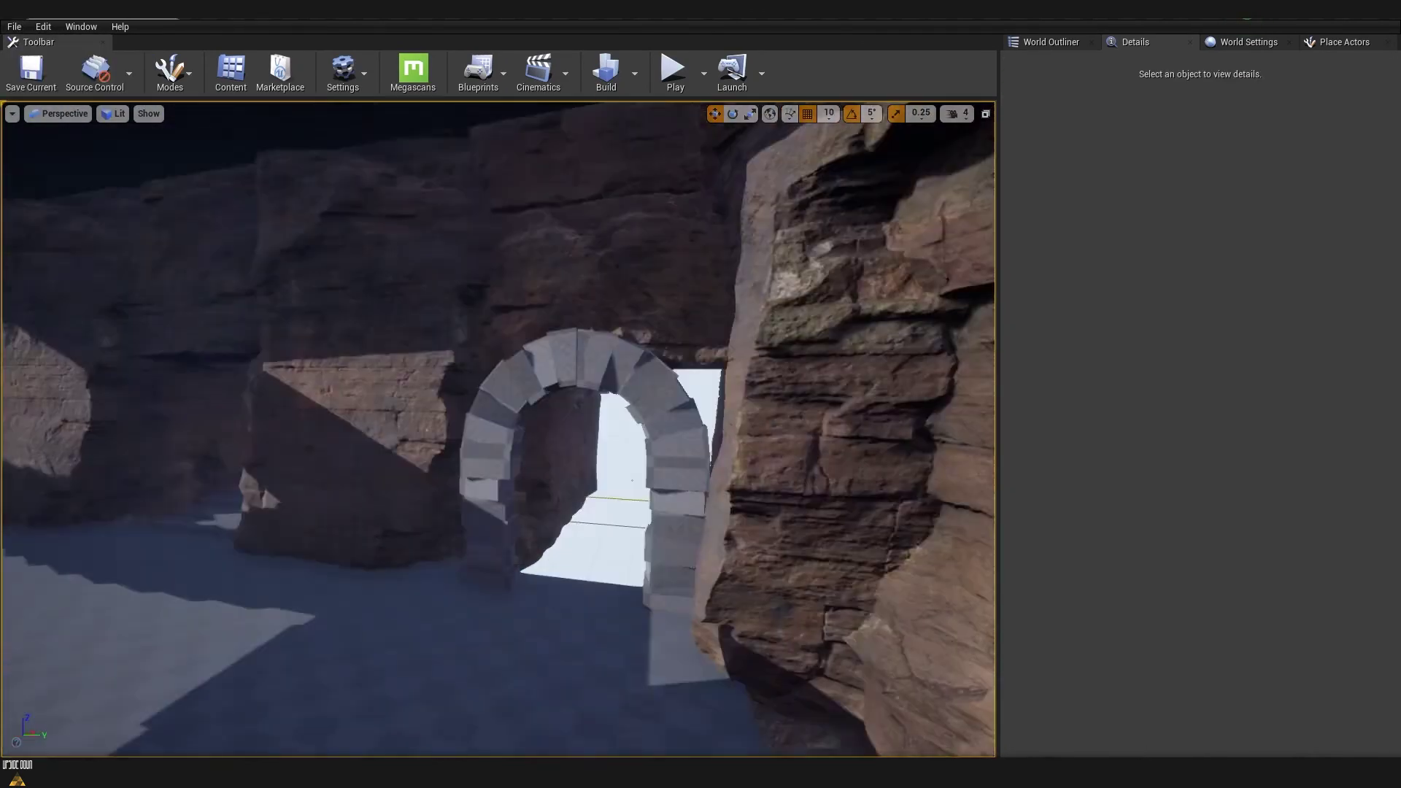
pyautogui.click(14, 26)
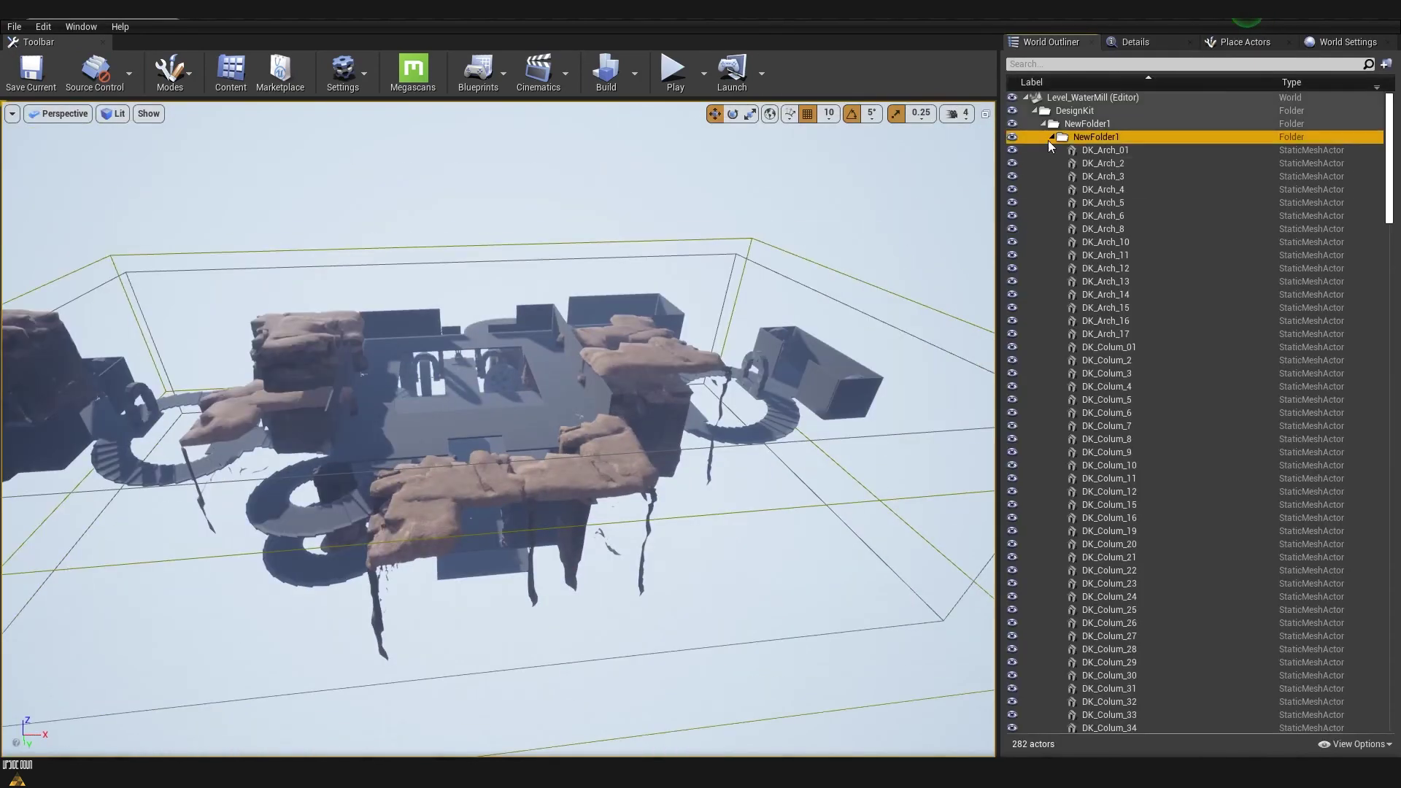
# - Select all blockout meshes in DesignKit's nested NewFolder1 together with every cliff rock from ubhvccfda_LOD0 through uchofe0fa_LOD0
pyautogui.click(1048, 137)
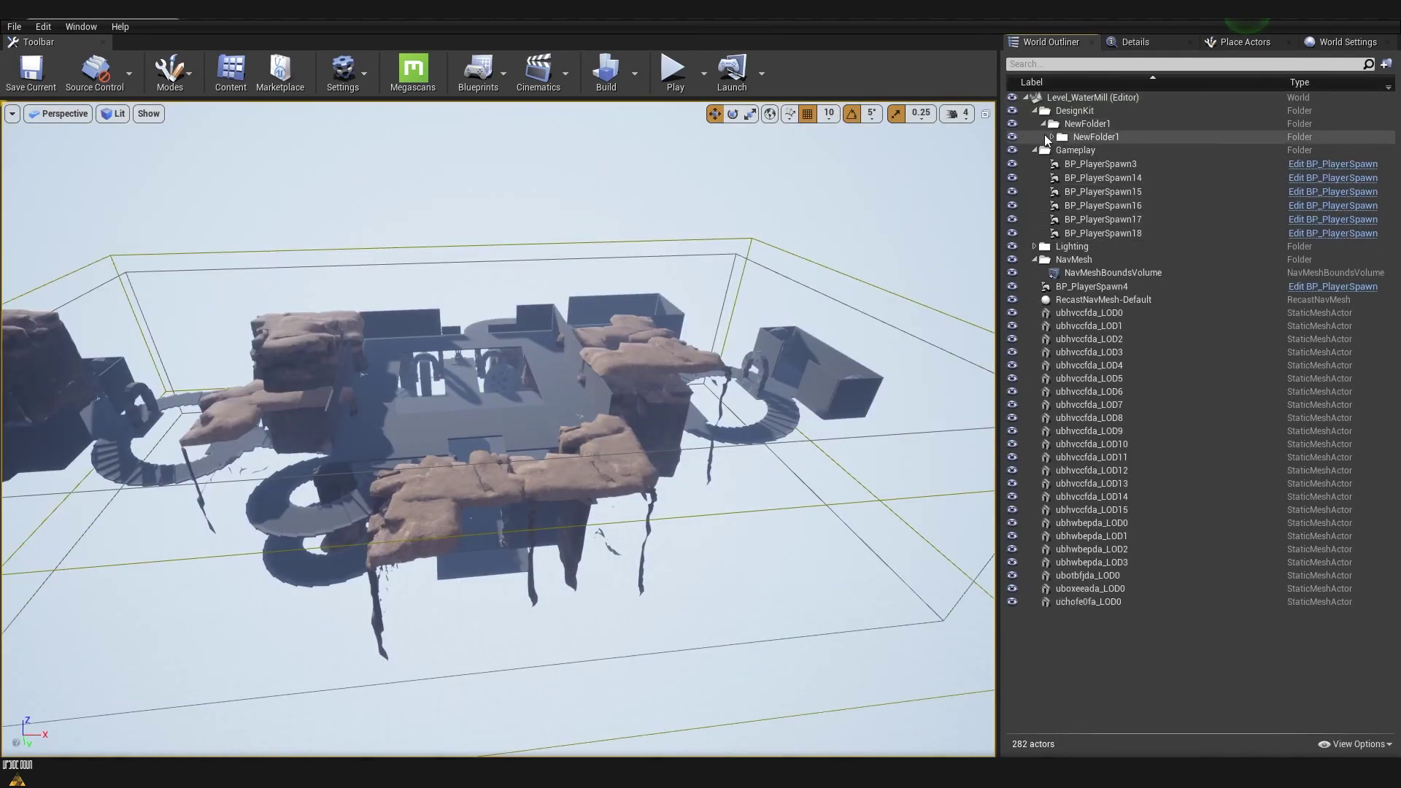
pyautogui.click(1052, 138)
pyautogui.keyDown('shift'); pyautogui.click(1093, 492); pyautogui.keyUp('shift')
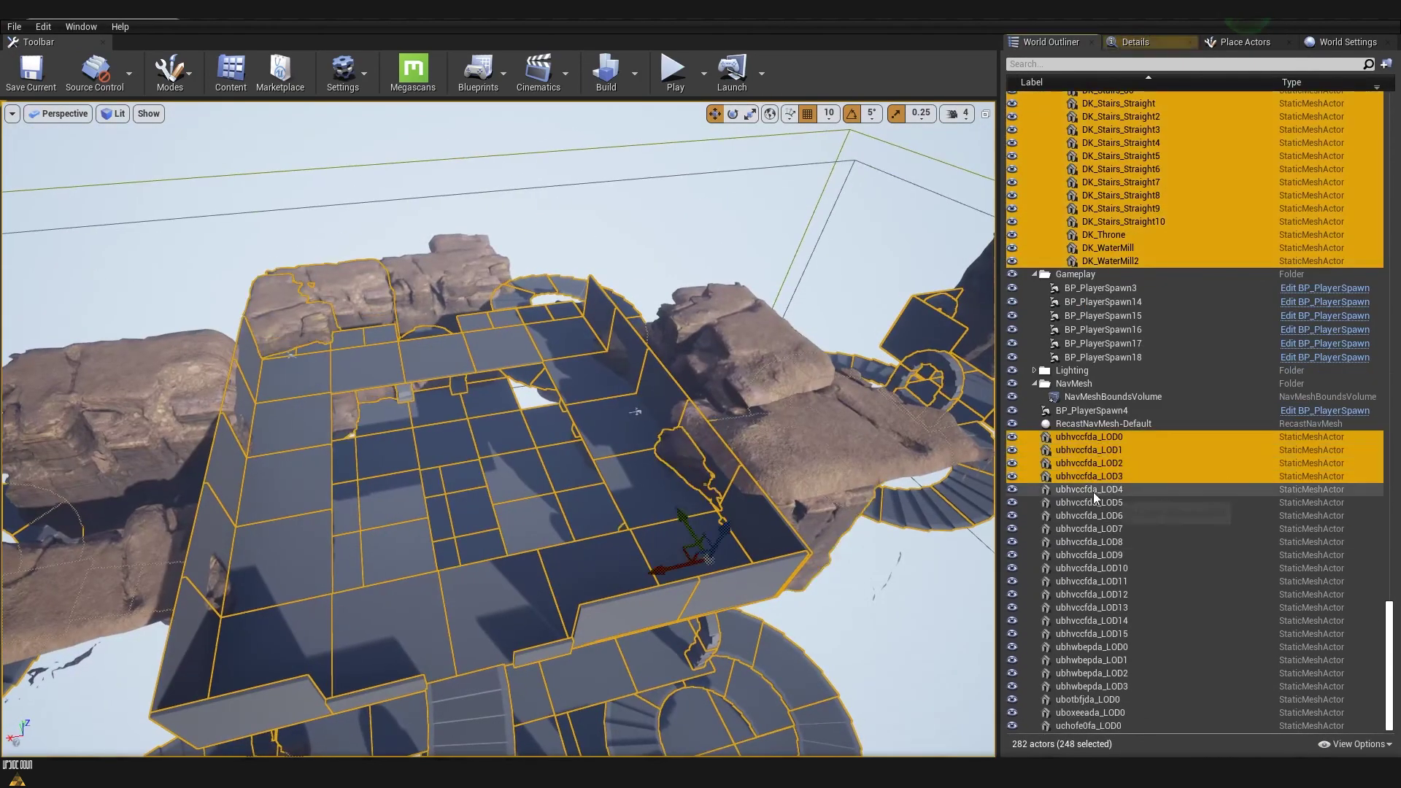
pyautogui.keyDown('shift'); pyautogui.click(1091, 580); pyautogui.keyUp('shift')
pyautogui.moveTo(1090, 581); pyautogui.dragTo(1105, 608)
pyautogui.keyDown('shift'); pyautogui.click(1109, 673); pyautogui.keyUp('shift')
pyautogui.rightClick(715, 606)
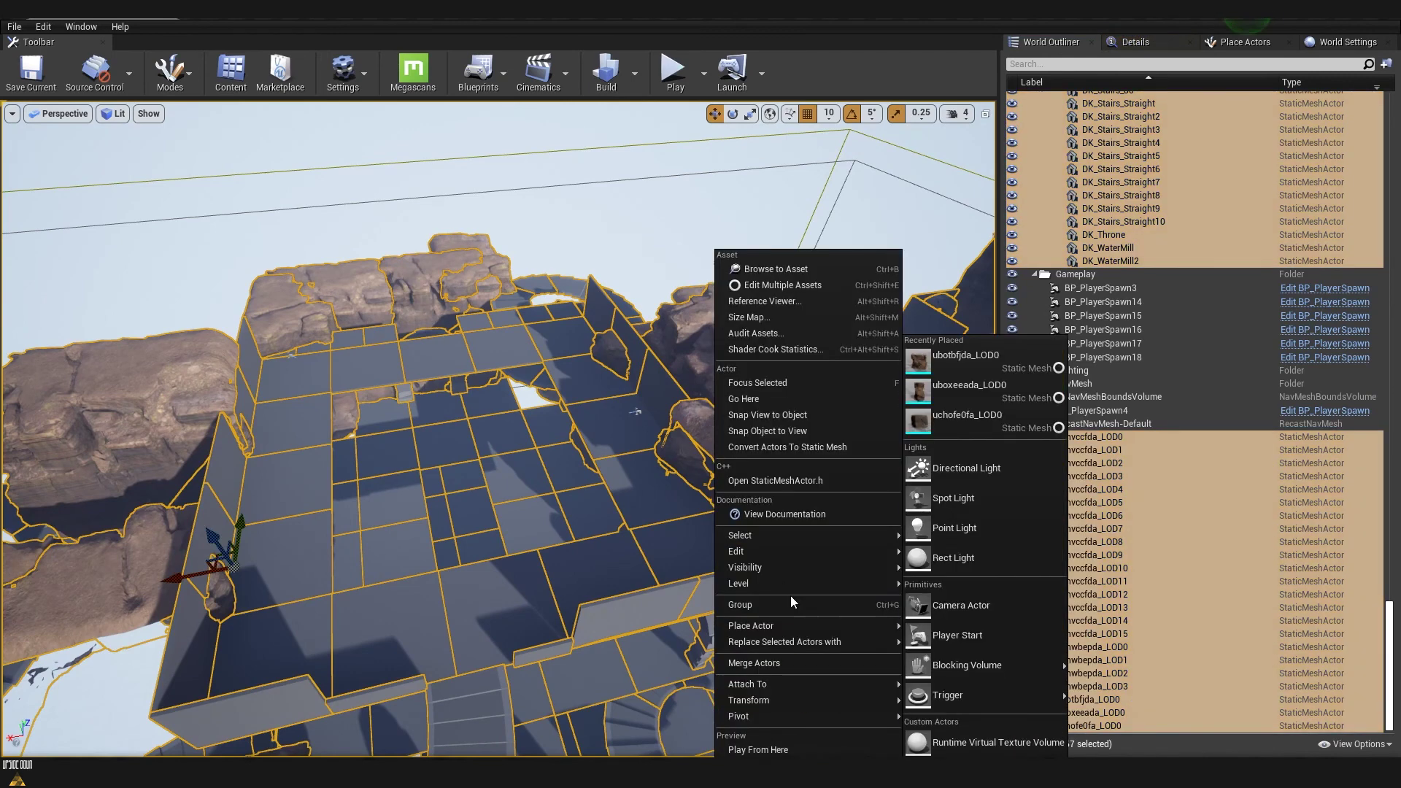
pyautogui.moveTo(827, 541)
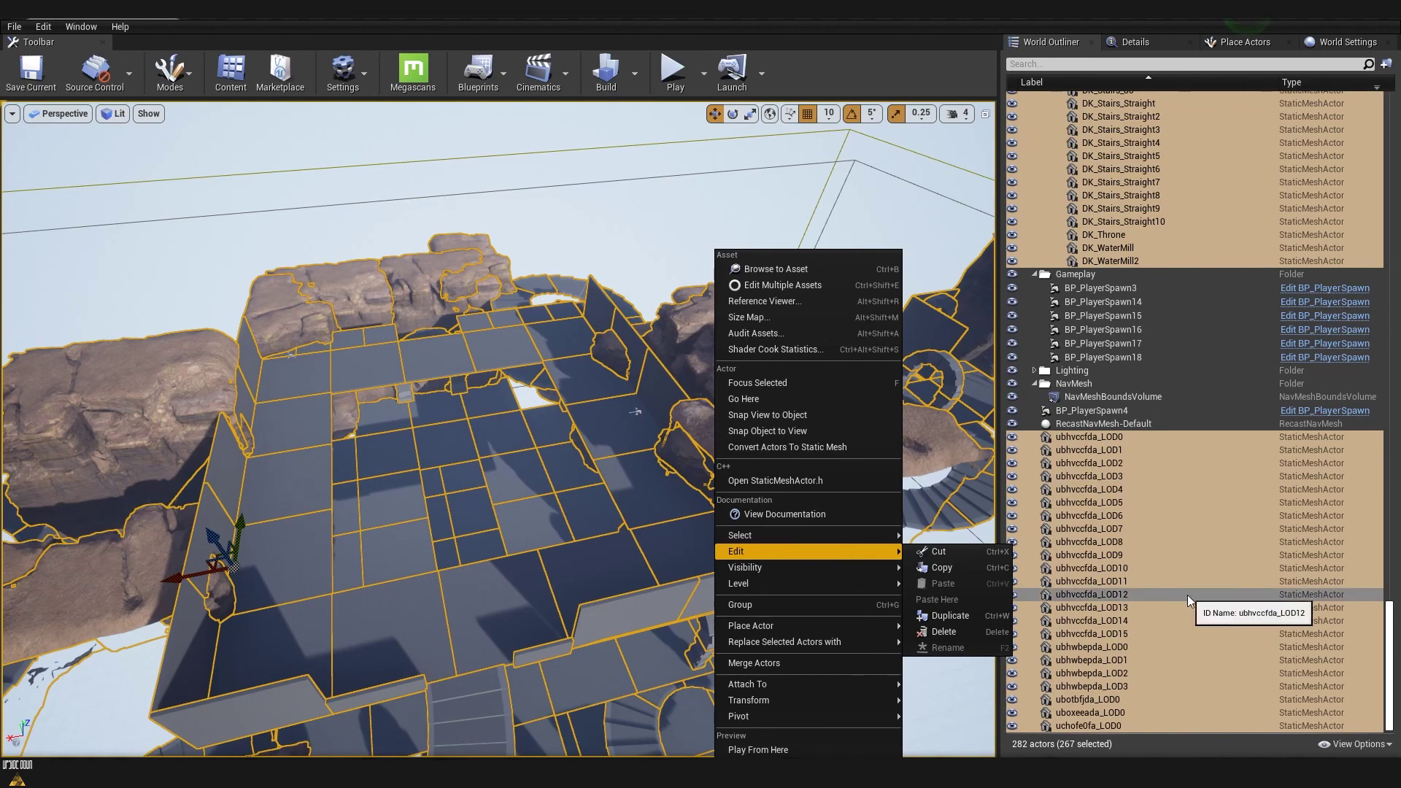
pyautogui.click(949, 616)
pyautogui.rightClick(734, 448)
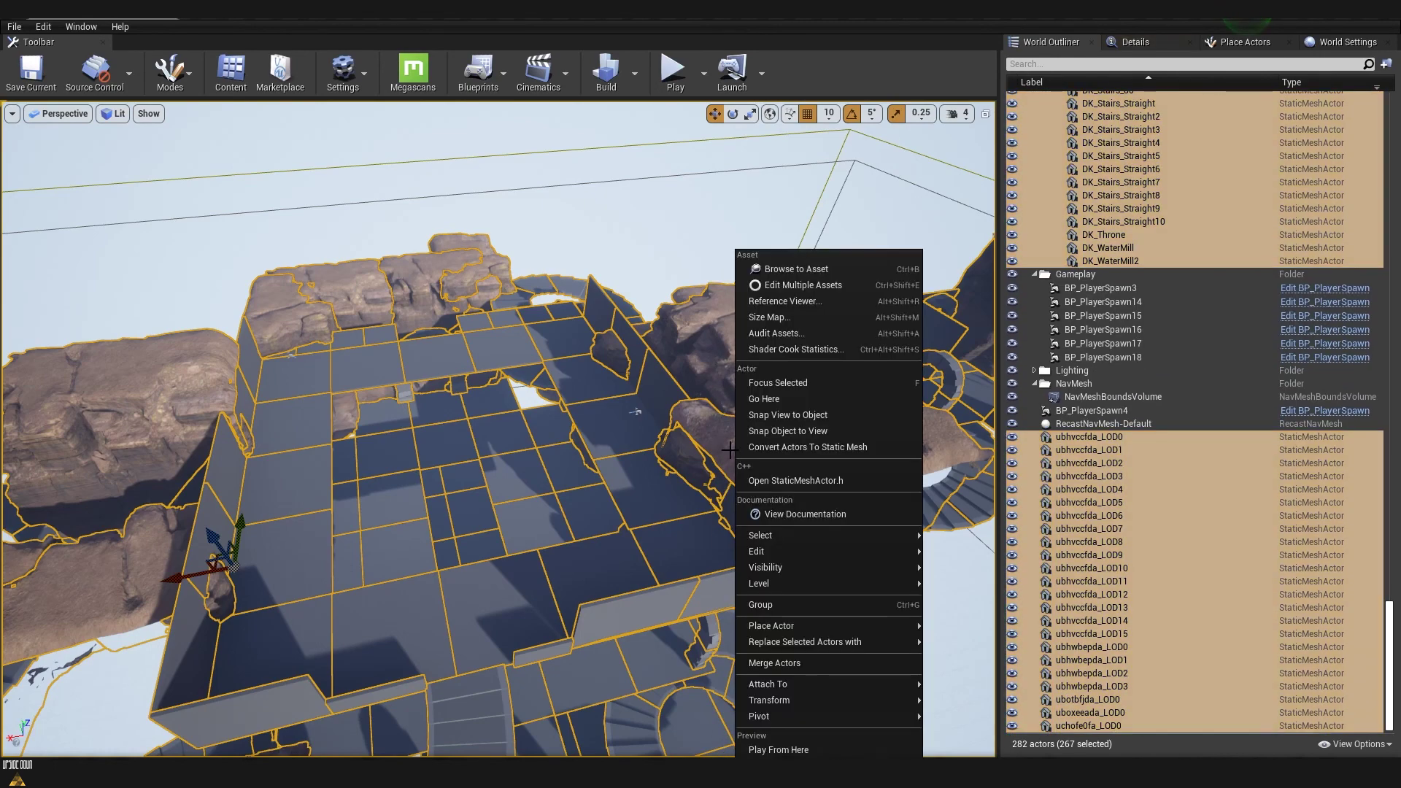
pyautogui.moveTo(730, 450); pyautogui.dragTo(603, 453, button='right')
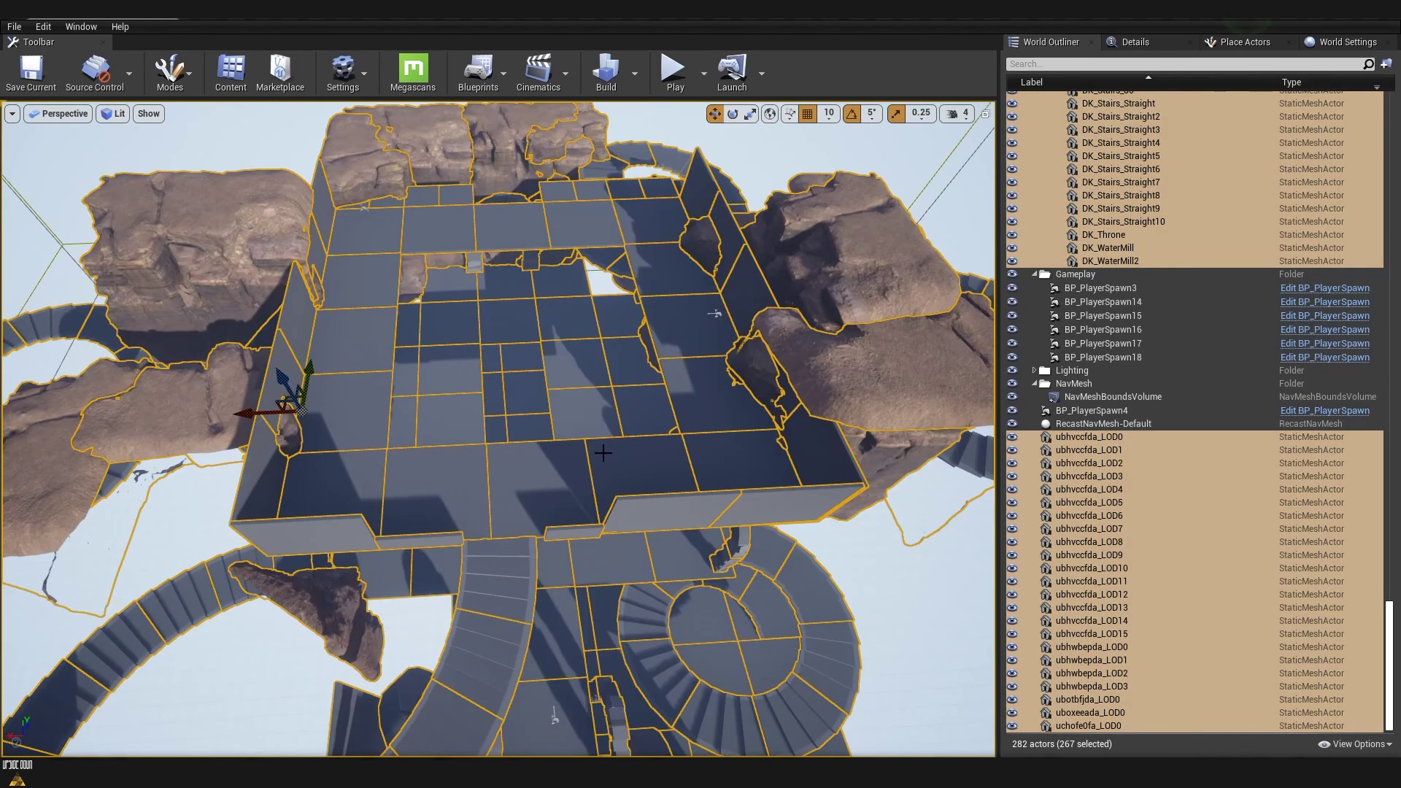
pyautogui.rightClick(720, 456)
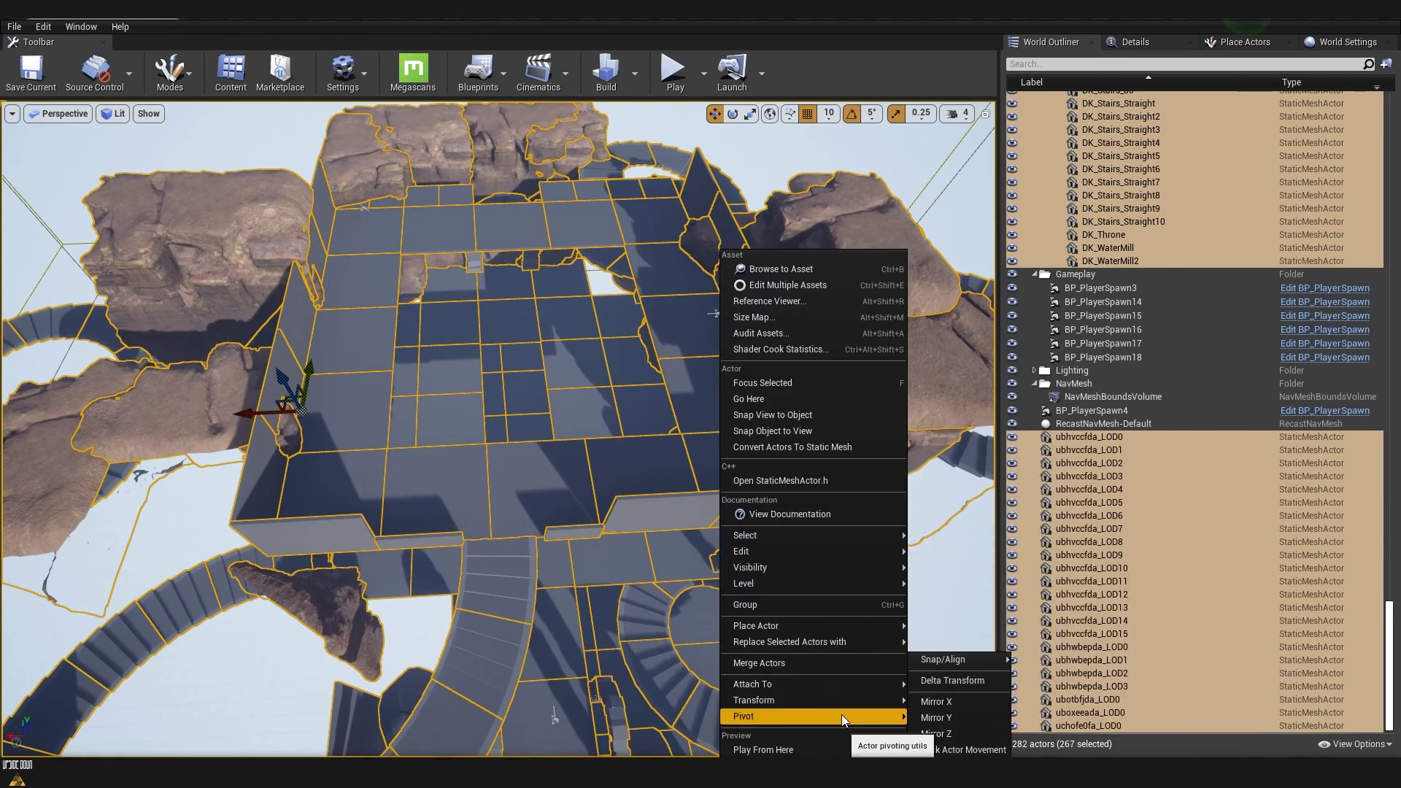
# - Merge the selected blockout and rock actors into a single static mesh asset named SM_MERGED_Design-01
pyautogui.moveTo(787, 553)
pyautogui.rightClick(572, 474)
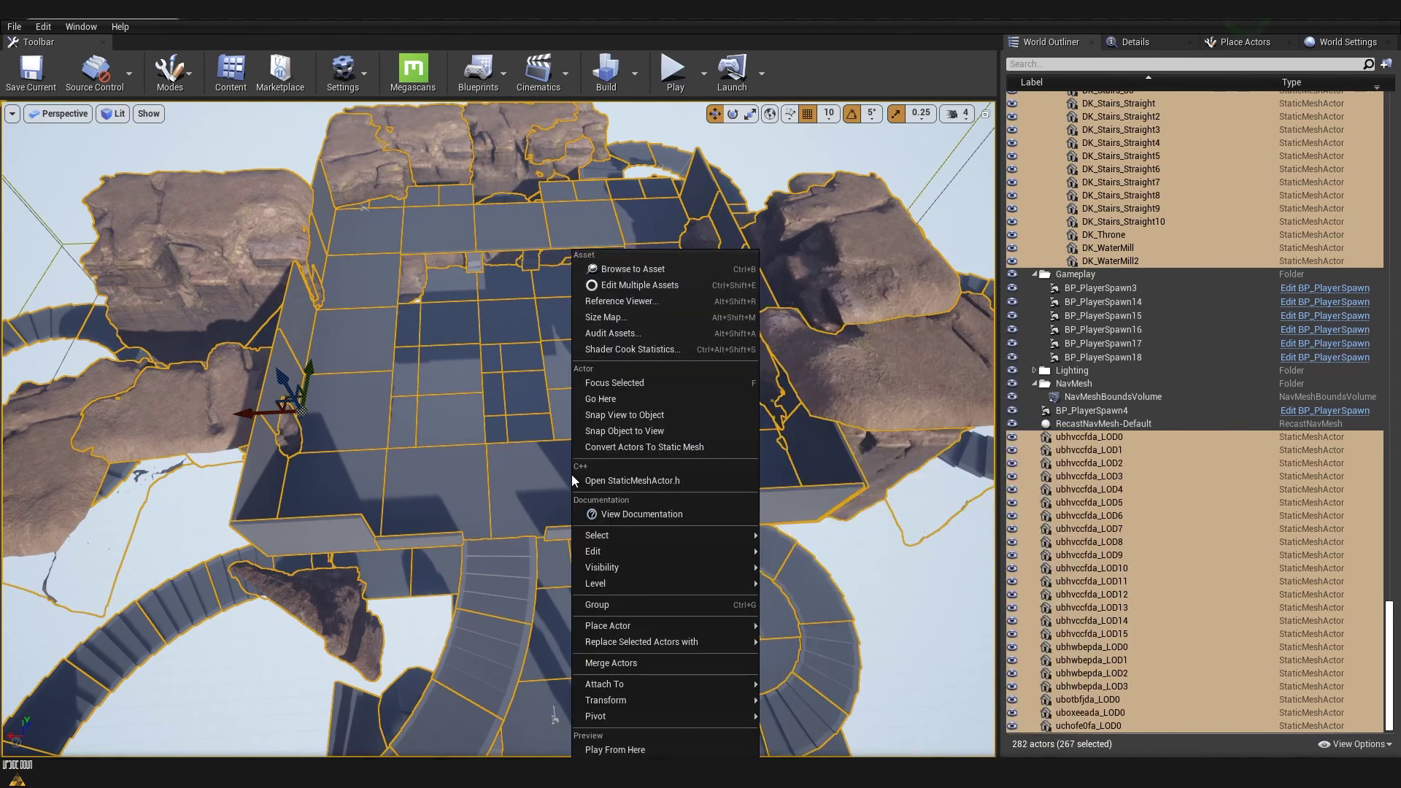
pyautogui.moveTo(676, 550)
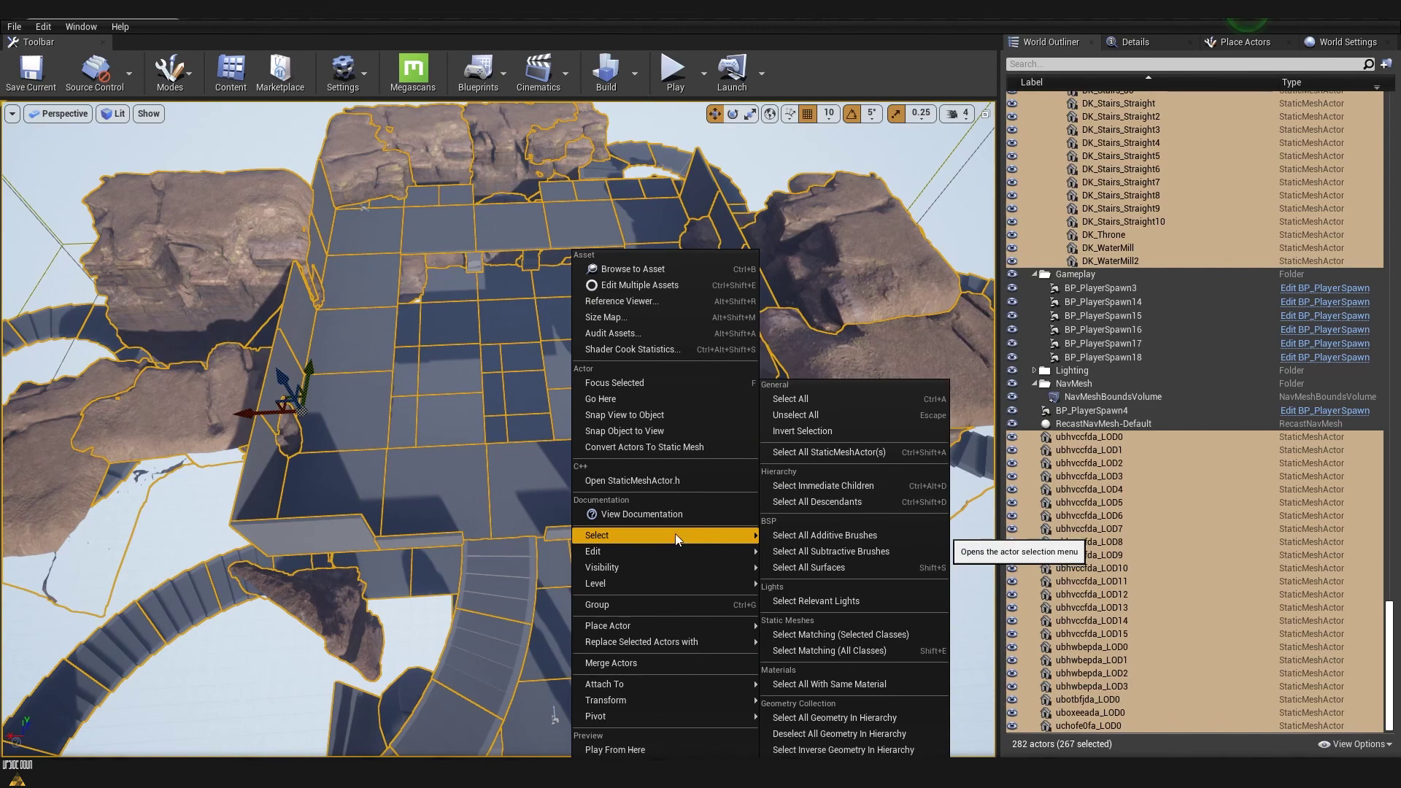
pyautogui.click(656, 663)
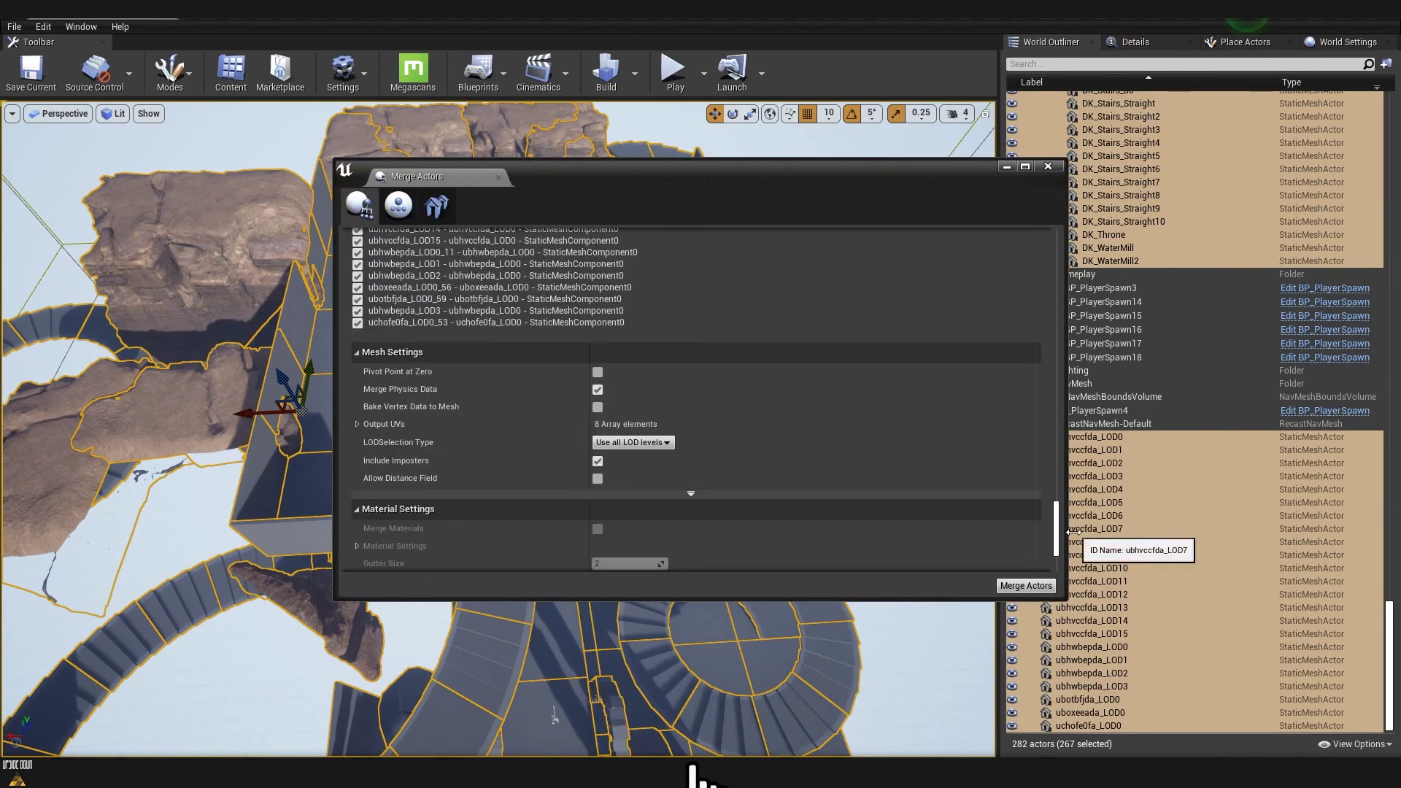
pyautogui.click(1025, 586)
pyautogui.doubleClick(552, 189)
pyautogui.rightClick(615, 211)
pyautogui.doubleClick(513, 188)
pyautogui.click(427, 615)
pyautogui.write('Design')
pyautogui.press('Return')
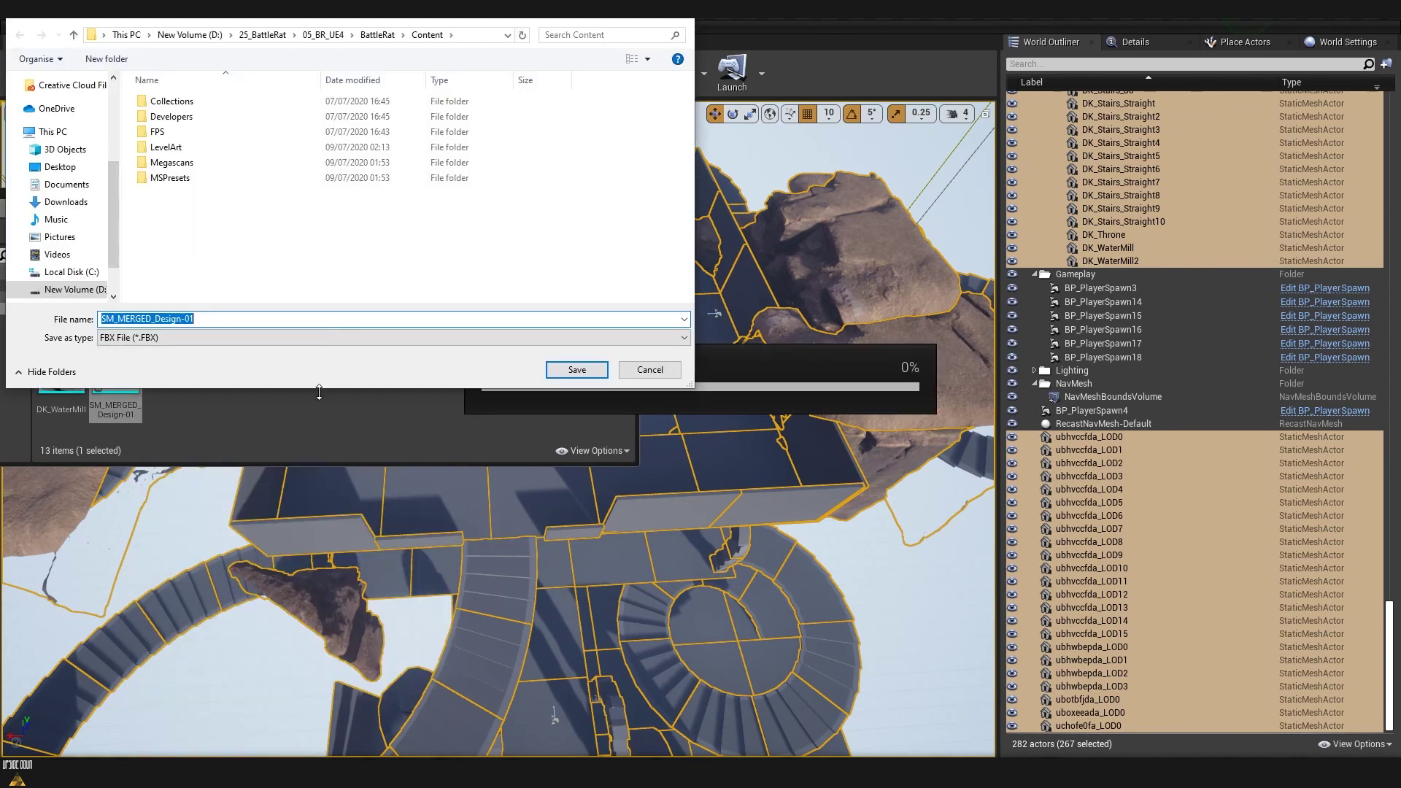
# - Export the merged mesh as the FBX file SM_MERGED_Design-01 into a new folder inside 07_DesignKits
pyautogui.click(180, 36)
pyautogui.doubleClick(184, 211)
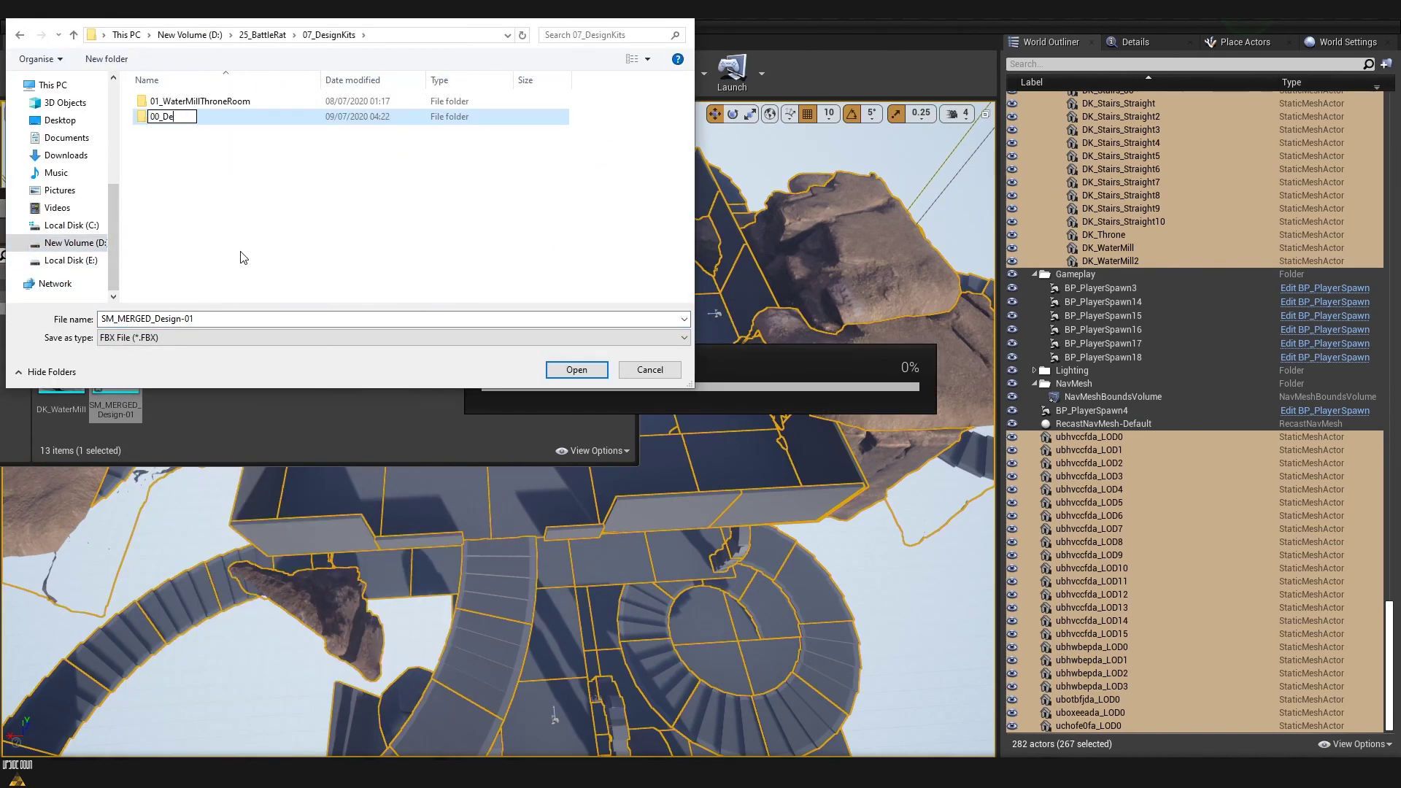
pyautogui.click(574, 370)
pyautogui.click(573, 371)
pyautogui.scroll(-2, 482, 438)
pyautogui.press('Return')
pyautogui.rightClick(115, 373)
pyautogui.press('Escape')
# - Switch to 3ds Max and extend the green plane's edges along the curved staircase of the imported level mesh
pyautogui.click(619, 197)
pyautogui.click(415, 304)
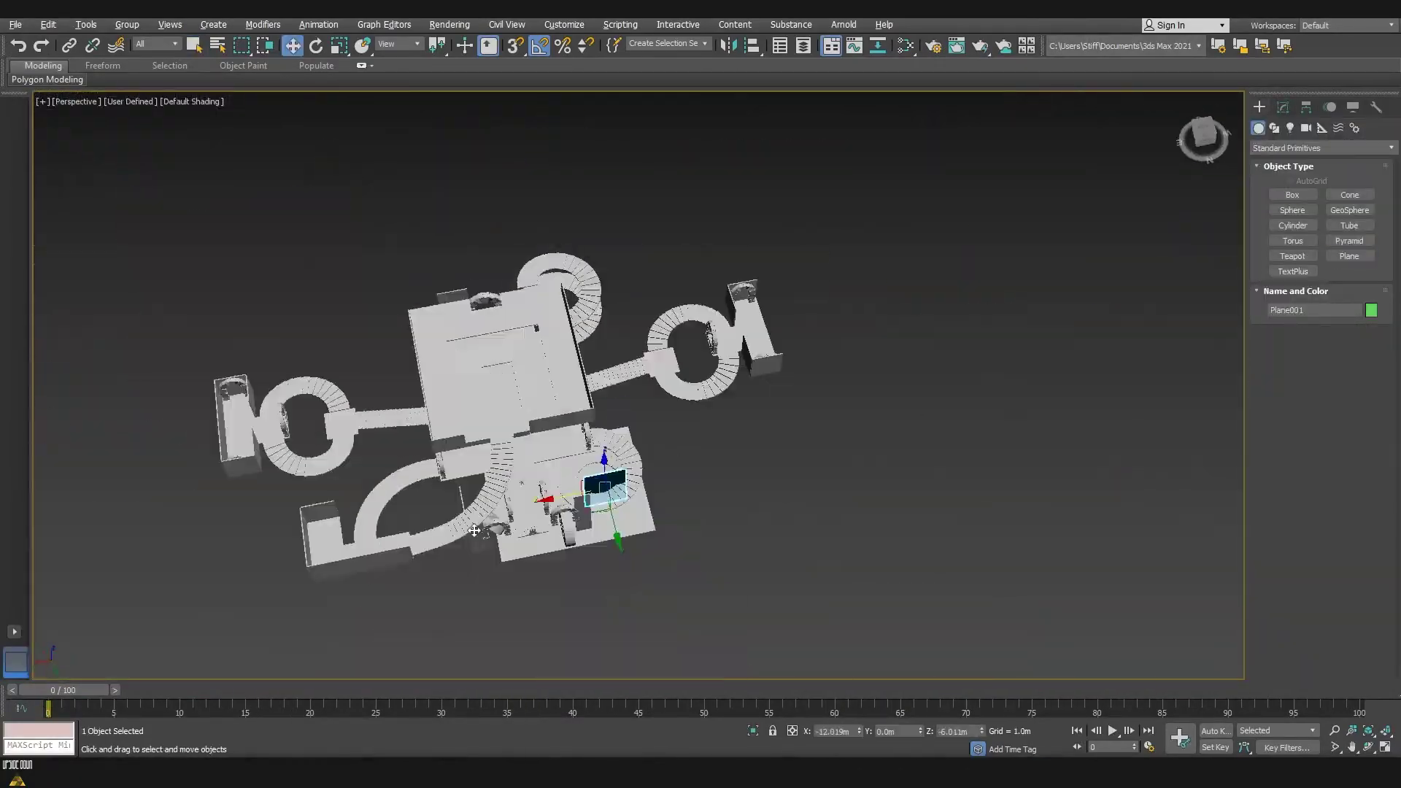
pyautogui.keyDown('alt'); pyautogui.moveTo(657, 438); pyautogui.dragTo(630, 355, button='middle'); pyautogui.keyUp('alt')
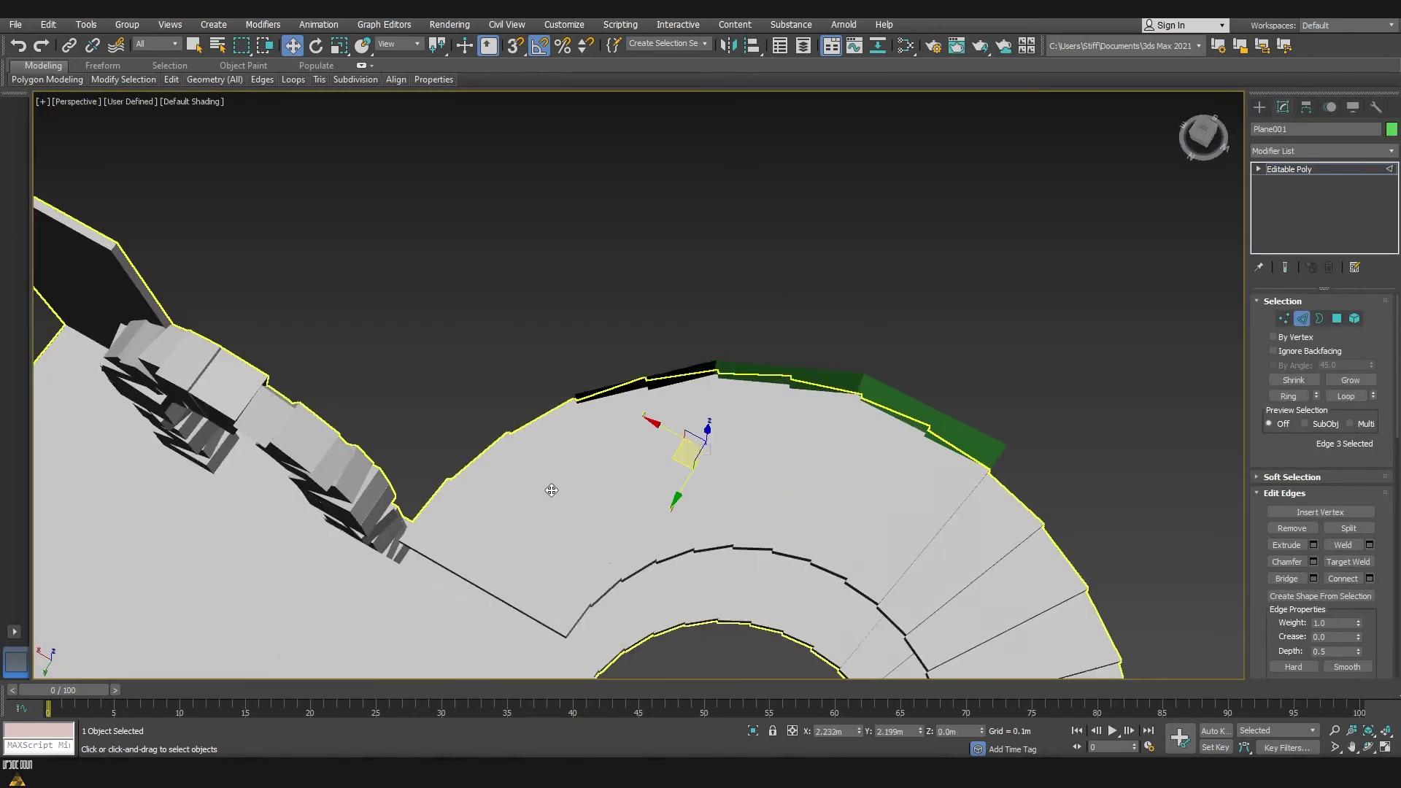
pyautogui.keyDown('alt'); pyautogui.moveTo(552, 491); pyautogui.dragTo(665, 548, button='middle'); pyautogui.keyUp('alt')
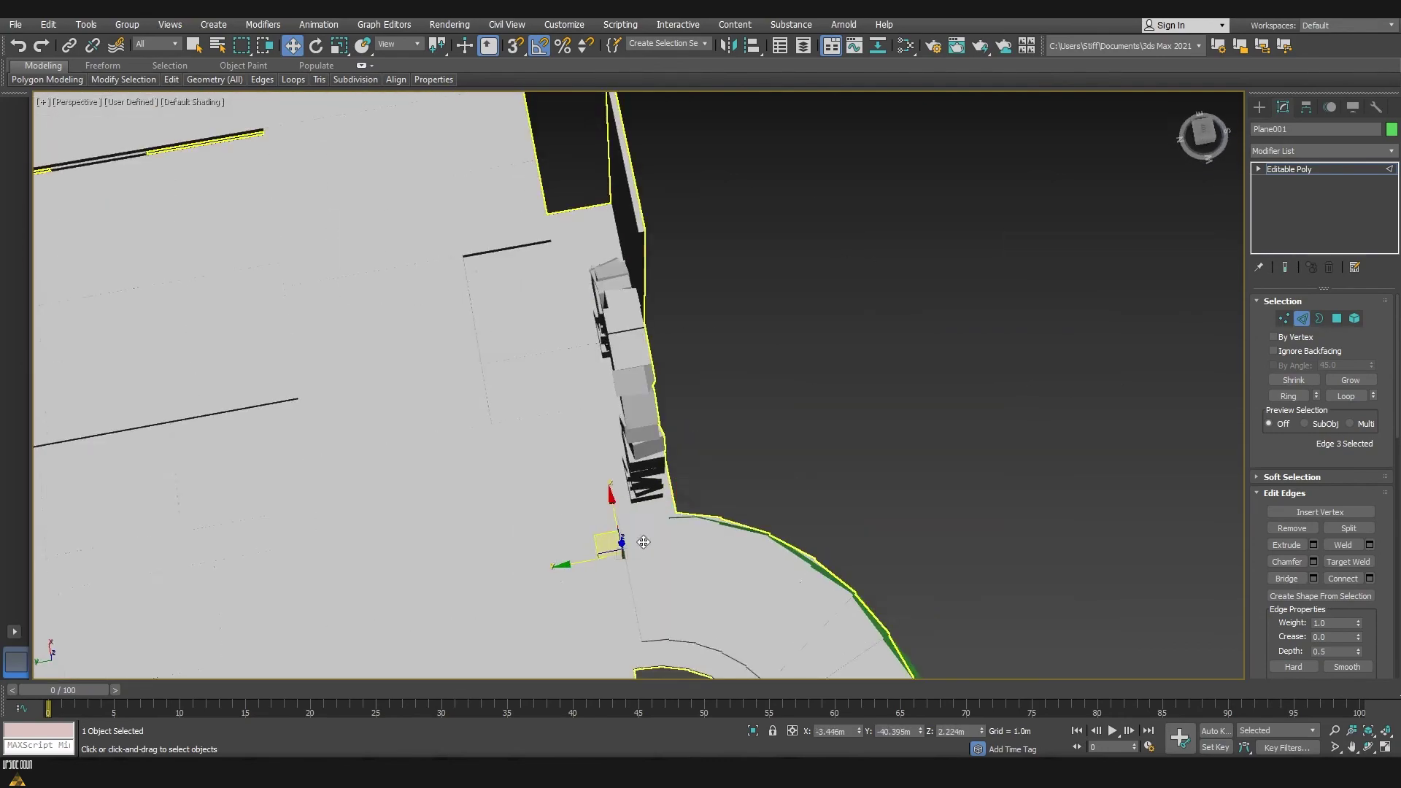